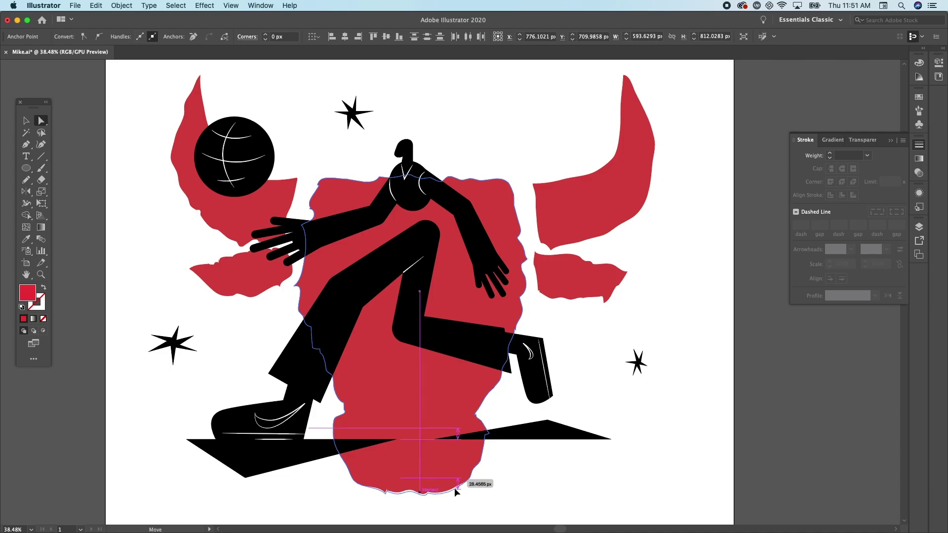
- Move the bull's red ear beneath the reaching hand down about 13 px and shift the small star near the rear shoe
{"action": "key", "text": "super+shift+a"}
{"action": "key", "text": "v"}
{"action": "left_click_drag", "start_coordinate": [250, 275], "coordinate": [250, 279]}
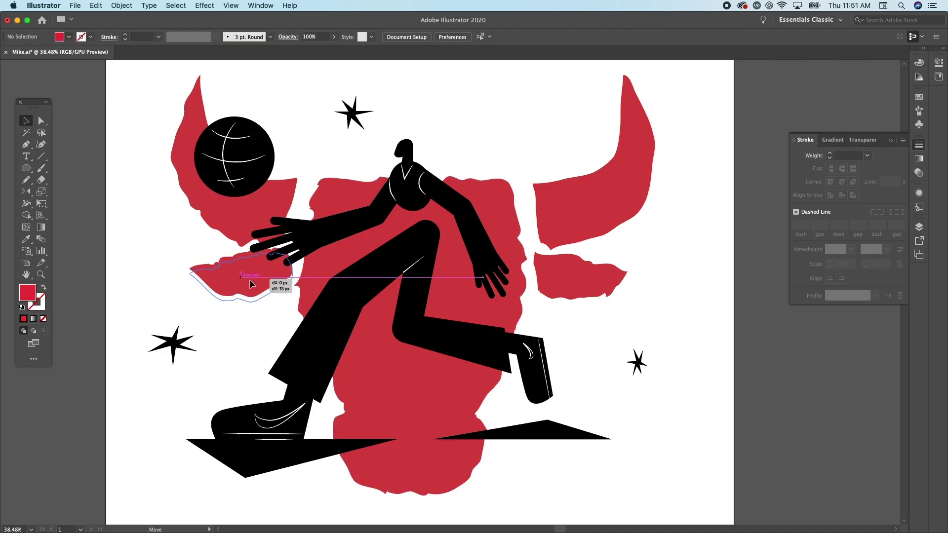
{"action": "left_click", "coordinate": [637, 362]}
{"action": "left_click_drag", "start_coordinate": [625, 363], "coordinate": [619, 362]}
{"action": "key", "text": "super+a"}
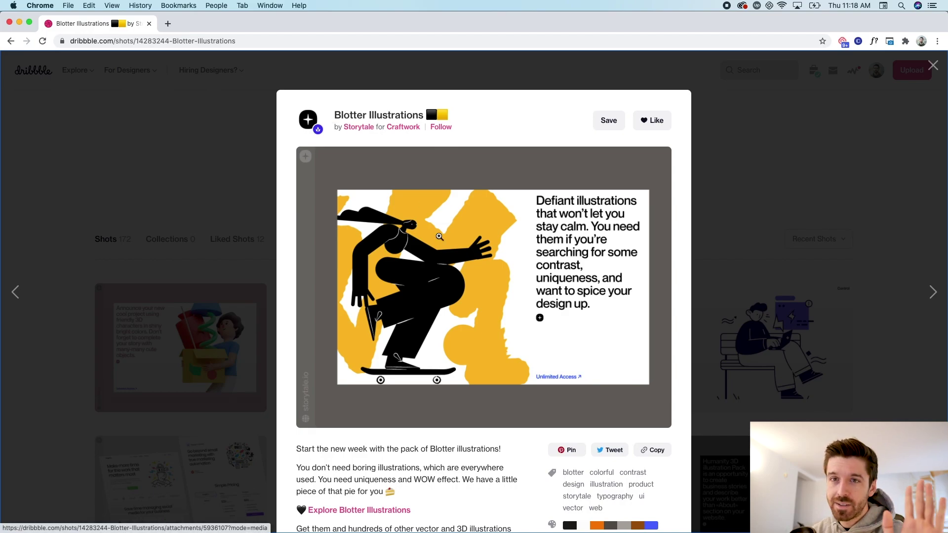
- Switch to Chrome, read through the Blotter Illustrations shot on Dribbble, and browse Storytale's Blotter illustration pack
{"action": "scroll", "coordinate": [439, 237], "scroll_direction": "down", "scroll_amount": 3}
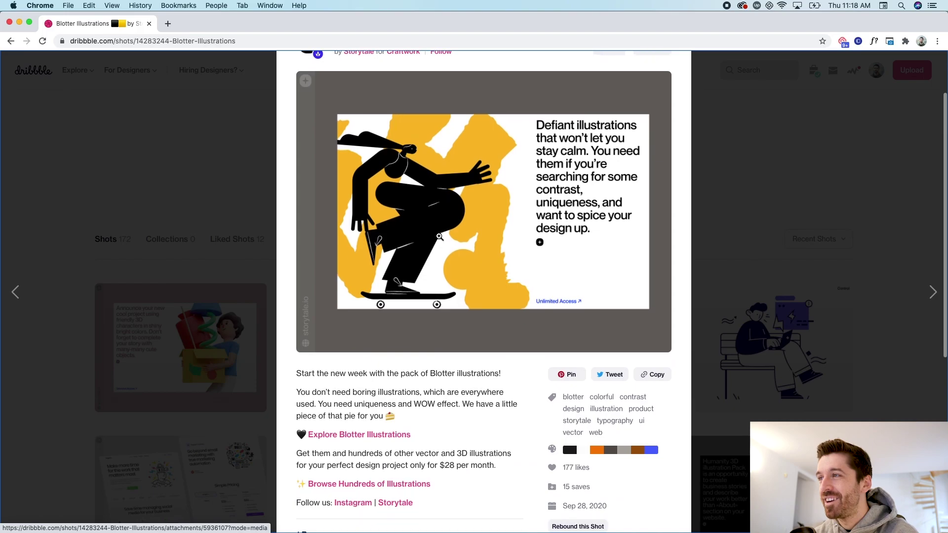
{"action": "left_click", "coordinate": [384, 435]}
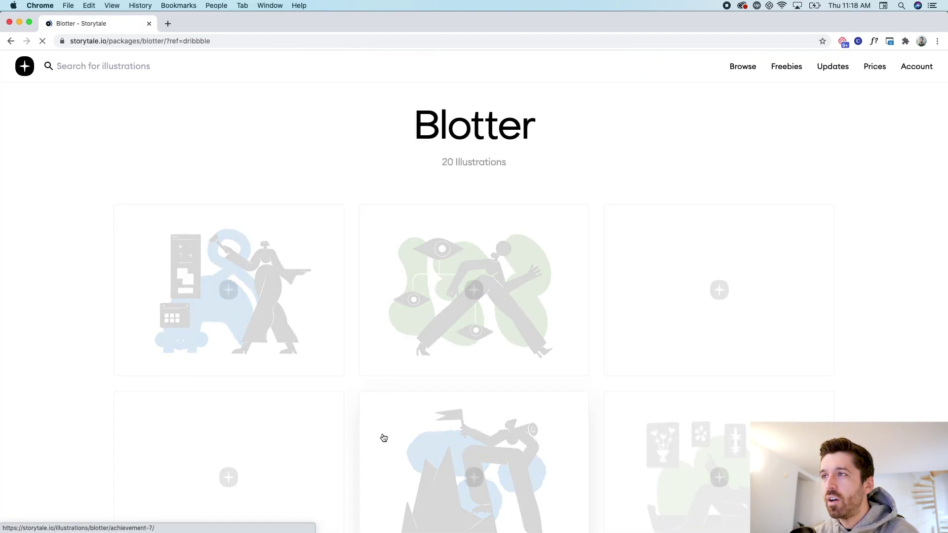
{"action": "scroll", "coordinate": [383, 439], "scroll_direction": "down", "scroll_amount": 2}
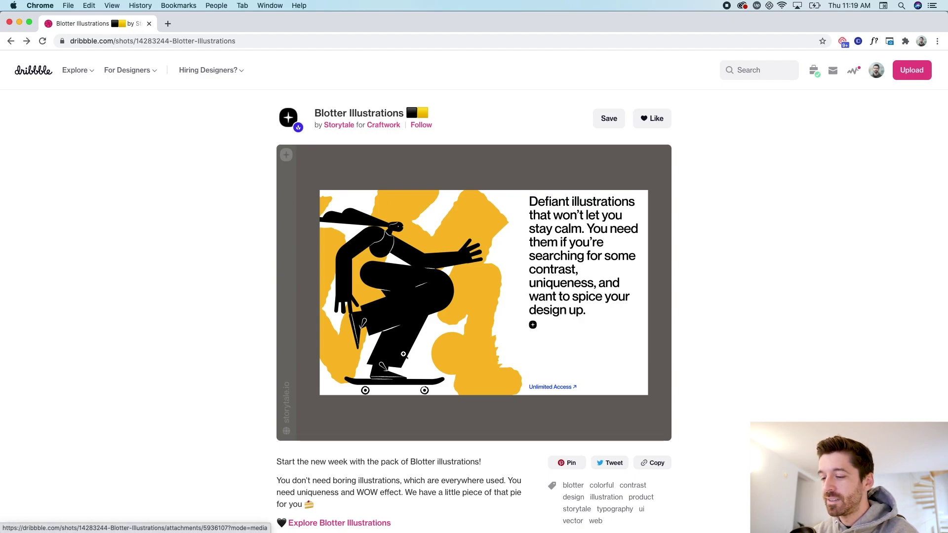
- Capture a screenshot of just the skateboarder artwork in the Blotter shot, leaving out the text beside it
{"action": "key", "text": "super+shift+4"}
{"action": "left_click_drag", "start_coordinate": [320, 190], "coordinate": [523, 395]}
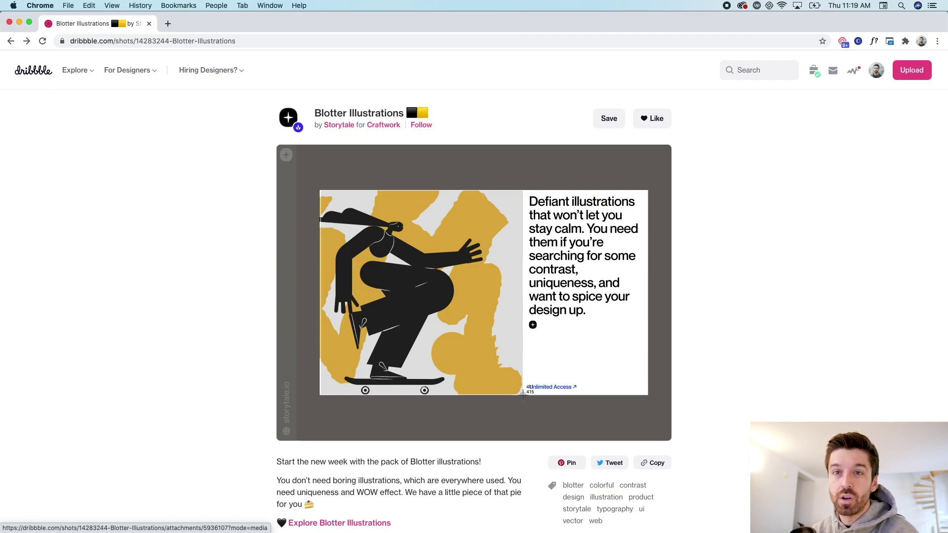
{"action": "left_click_drag", "start_coordinate": [522, 395], "coordinate": [523, 396]}
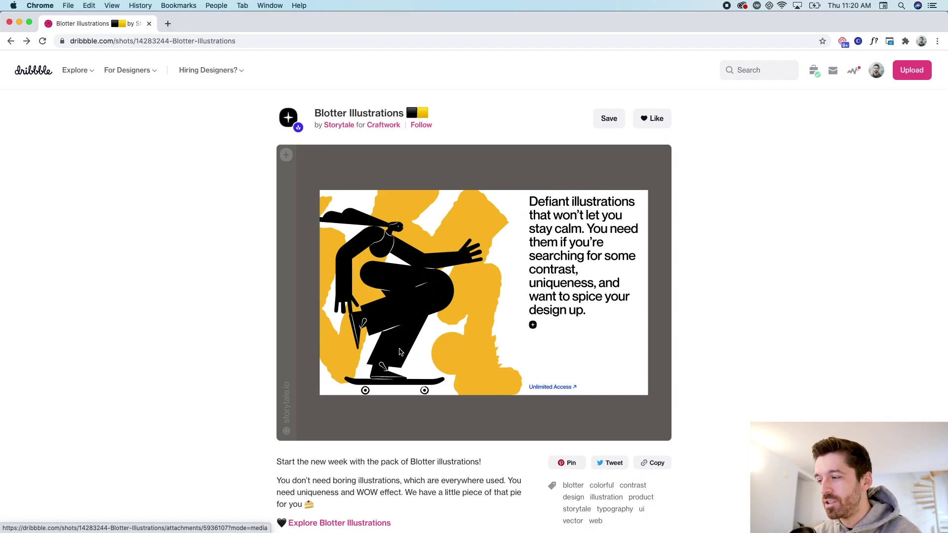
- Open google.com in a new tab and search for images of "michael jordan running"
{"action": "key", "text": "super+t"}
{"action": "type", "text": "google.com"}
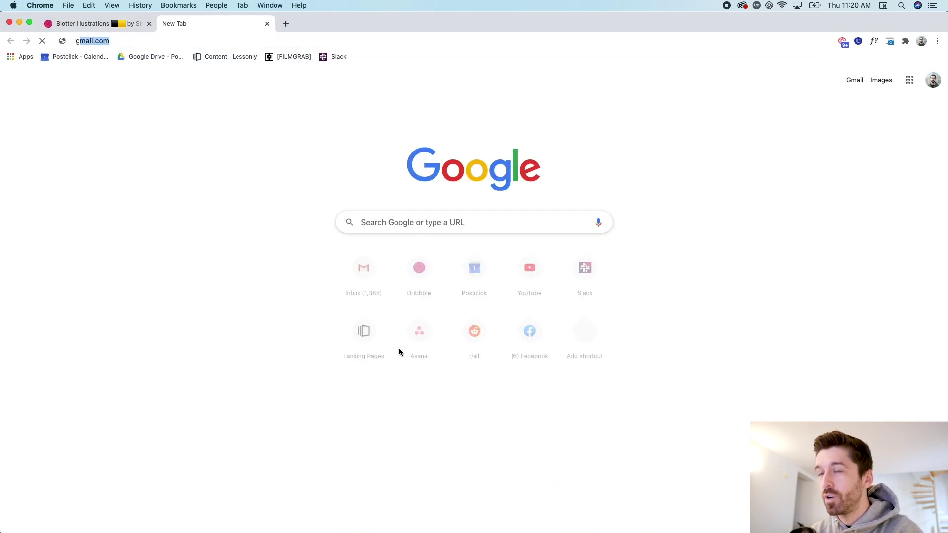
{"action": "key", "text": "Return"}
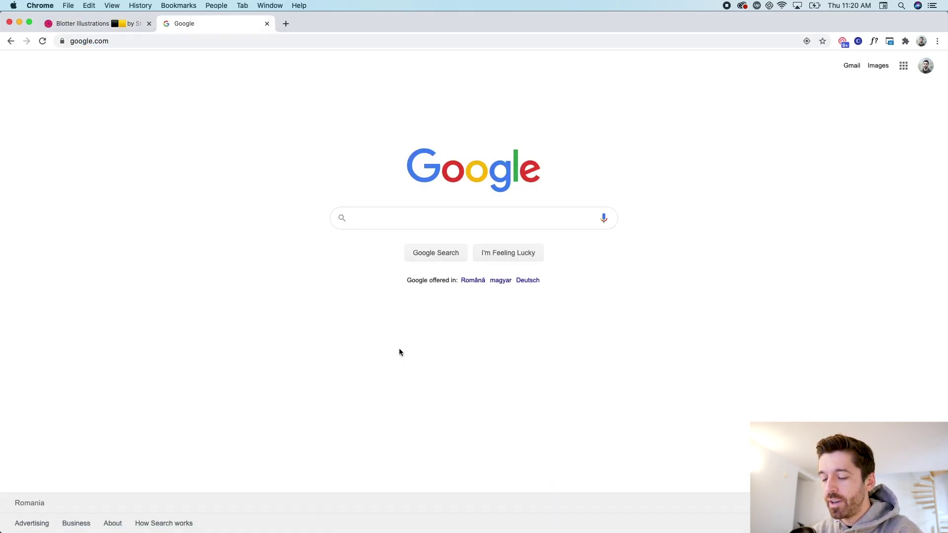
{"action": "type", "text": "michael jordan running"}
{"action": "key", "text": "Return"}
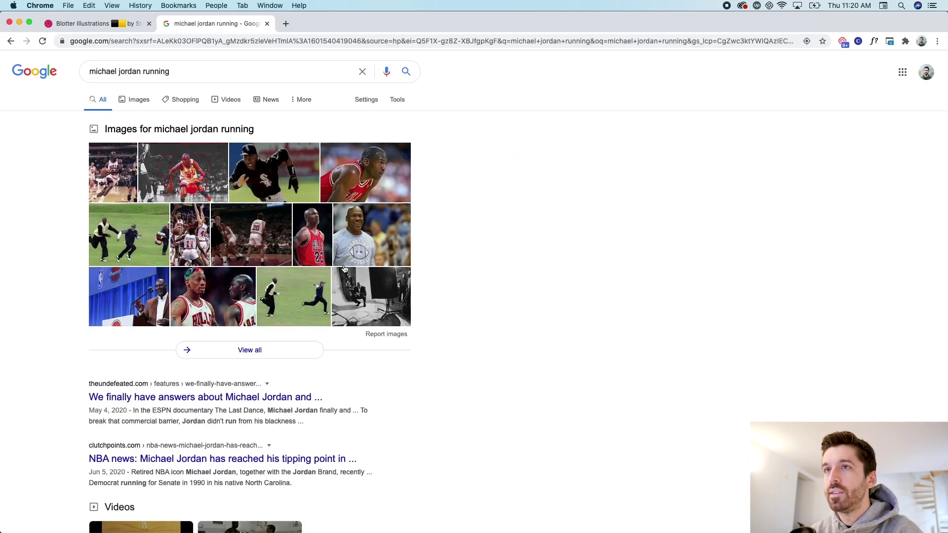
{"action": "left_click", "coordinate": [133, 100]}
- Find the photo of Michael Jordan running on a golf course, enlarge it, and capture a screenshot of his running figure
{"action": "scroll", "coordinate": [197, 186], "scroll_direction": "down", "scroll_amount": 8}
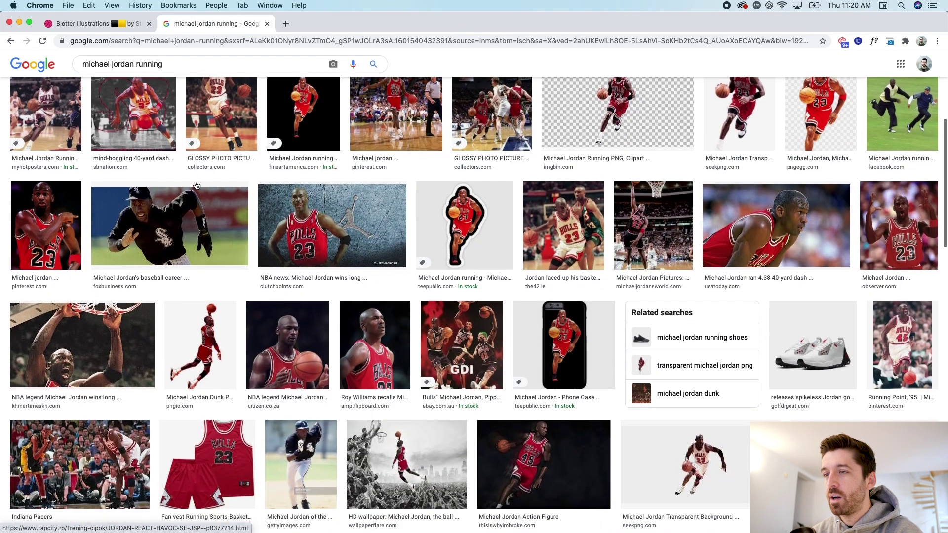
{"action": "scroll", "coordinate": [196, 186], "scroll_direction": "down", "scroll_amount": 4}
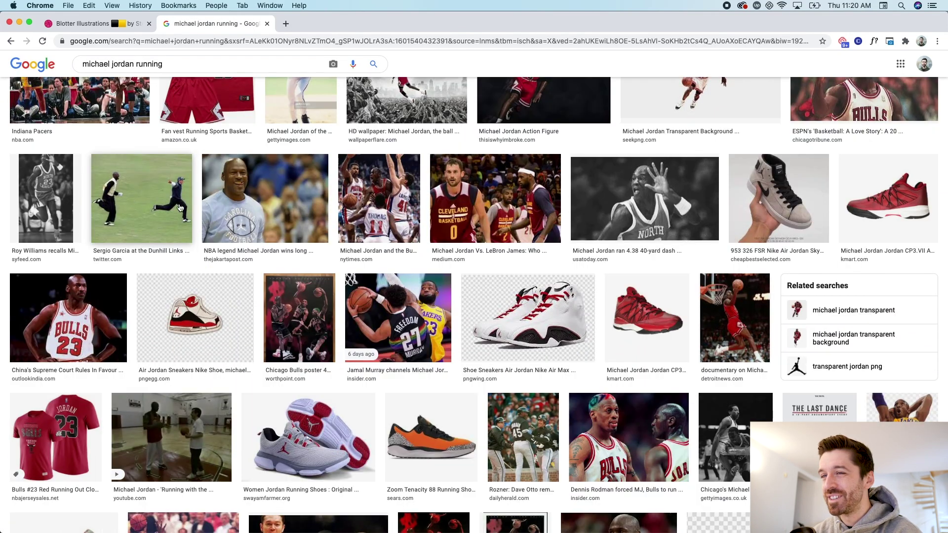
{"action": "left_click", "coordinate": [180, 223]}
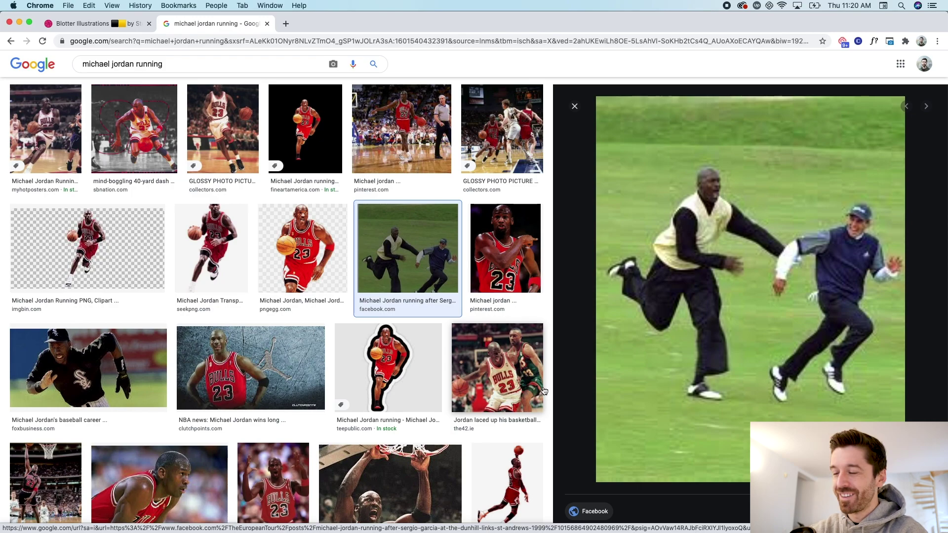
{"action": "left_click_drag", "start_coordinate": [597, 110], "coordinate": [819, 466]}
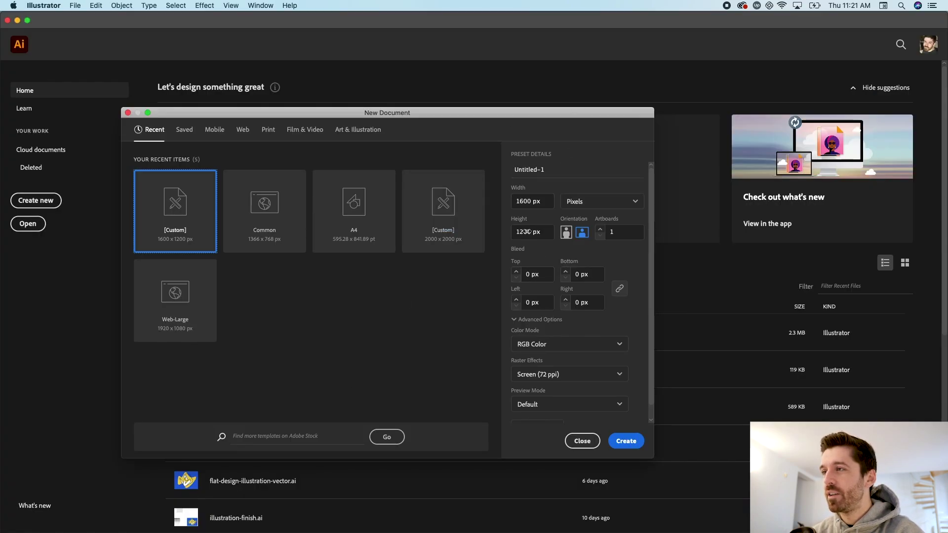
- Switch to Illustrator and create a 1600 × 1200 px RGB document named Mike
{"action": "left_click", "coordinate": [626, 441]}
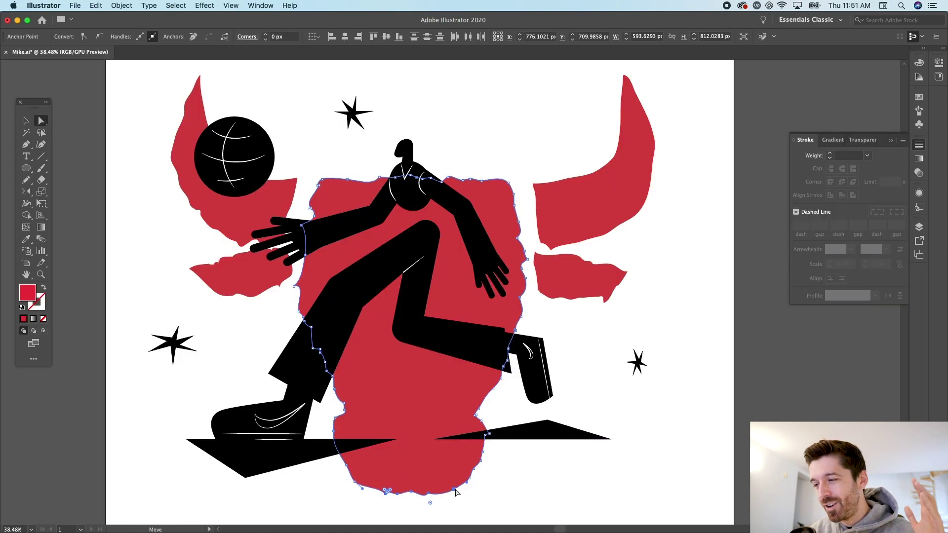
- In the finished bull illustration, nudge the red ear beneath the reaching hand and the small star near the rear shoe
{"action": "key", "text": "v"}
{"action": "left_click_drag", "start_coordinate": [250, 274], "coordinate": [247, 281]}
{"action": "left_click", "coordinate": [635, 362]}
{"action": "left_click_drag", "start_coordinate": [627, 361], "coordinate": [630, 363]}
{"action": "key", "text": "super+a"}
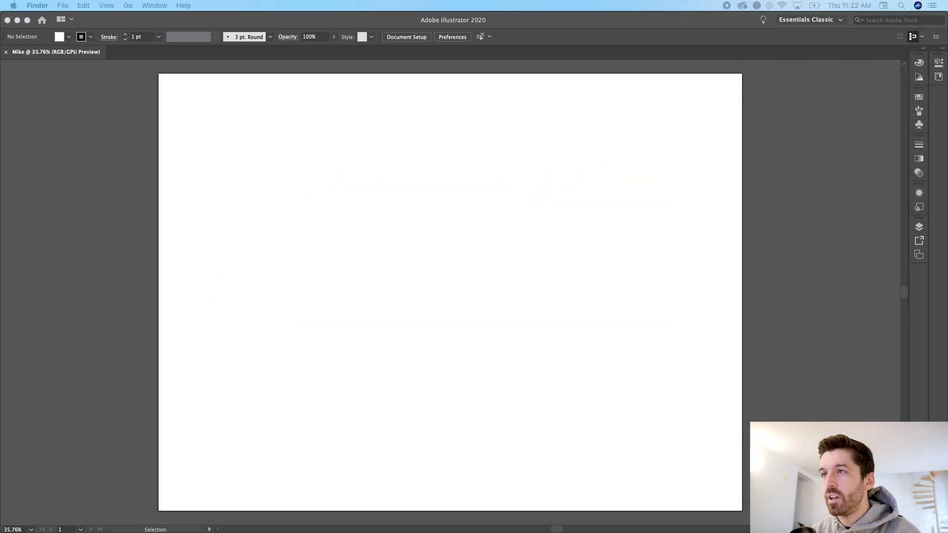
- Place the skateboarder and running-man screenshots, stack the photo under the skateboarder, and move both beside the artboard's left edge
{"action": "left_click_drag", "start_coordinate": [262, 532], "coordinate": [252, 226]}
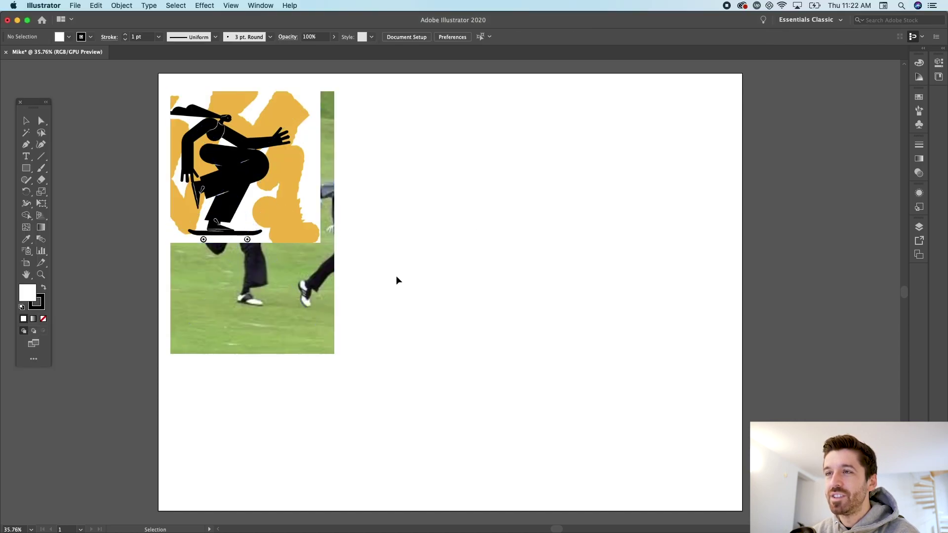
{"action": "left_click_drag", "start_coordinate": [292, 281], "coordinate": [289, 427]}
{"action": "scroll", "coordinate": [295, 380], "scroll_direction": "down", "scroll_amount": 1}
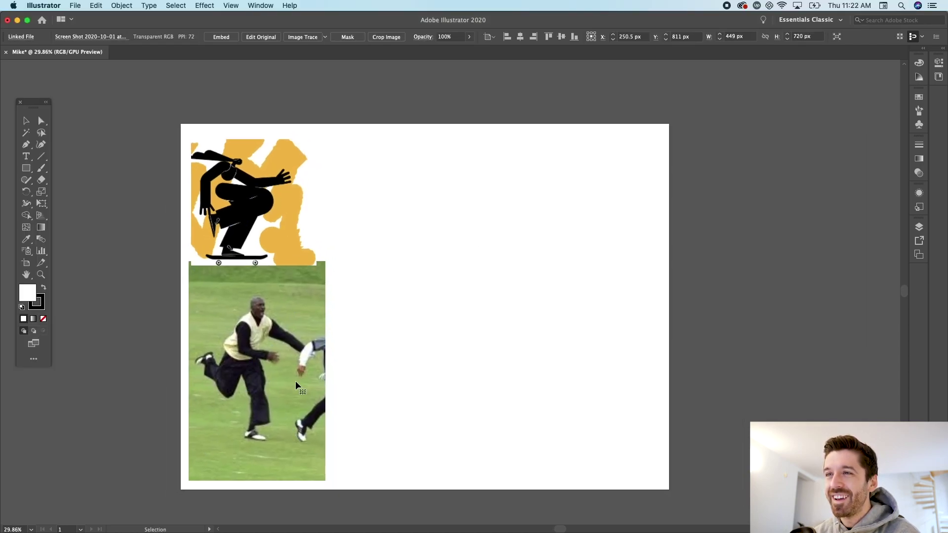
{"action": "left_click_drag", "start_coordinate": [289, 377], "coordinate": [286, 386]}
{"action": "left_click", "coordinate": [268, 223], "text": "shift"}
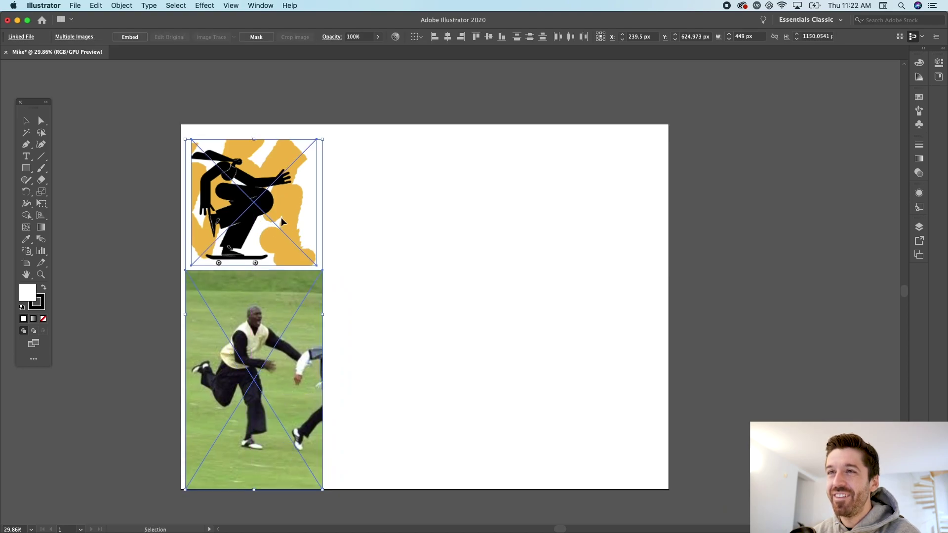
{"action": "left_click_drag", "start_coordinate": [280, 219], "coordinate": [140, 219]}
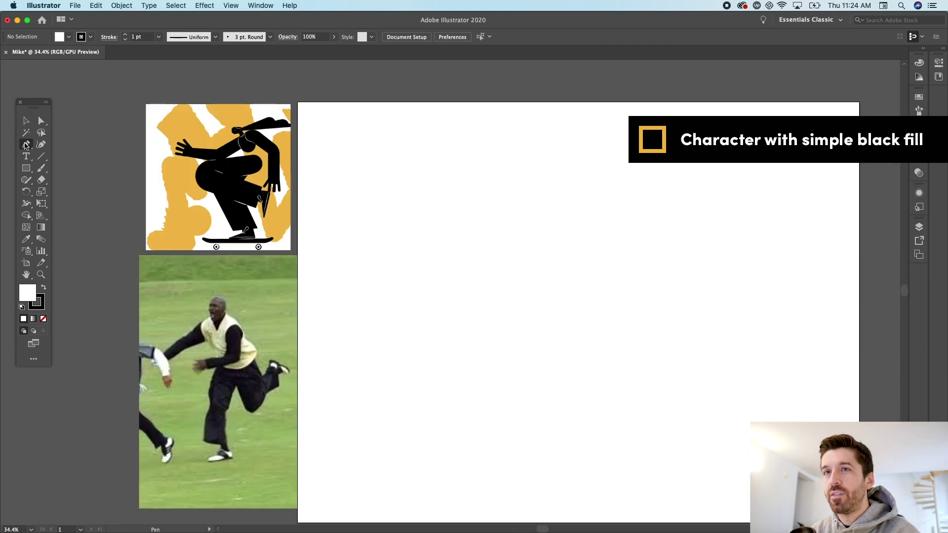
- Set up the Pen tool with a black fill and no stroke
{"action": "left_click", "coordinate": [26, 144]}
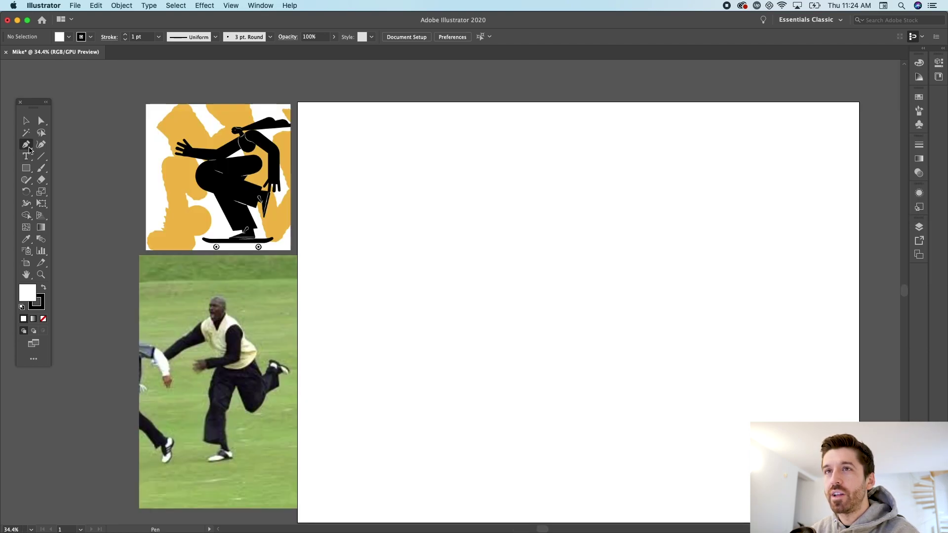
{"action": "left_click", "coordinate": [68, 36]}
{"action": "left_click", "coordinate": [26, 55]}
{"action": "left_click", "coordinate": [91, 38]}
{"action": "left_click", "coordinate": [90, 37]}
{"action": "left_click", "coordinate": [7, 54]}
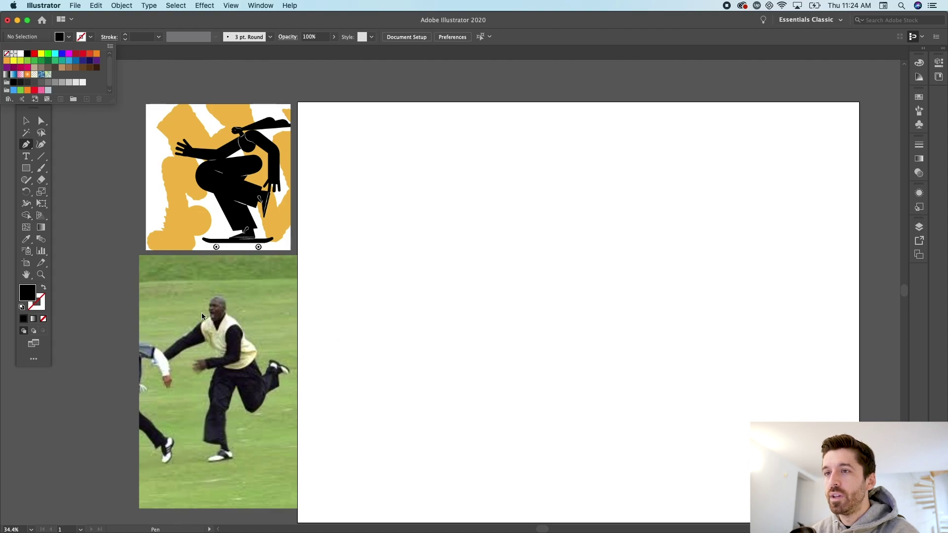
{"action": "left_click", "coordinate": [224, 320]}
- Trace the running man's head and neck in the photo as a closed, rounded black shape
{"action": "scroll", "coordinate": [224, 324], "scroll_direction": "up", "scroll_amount": 5}
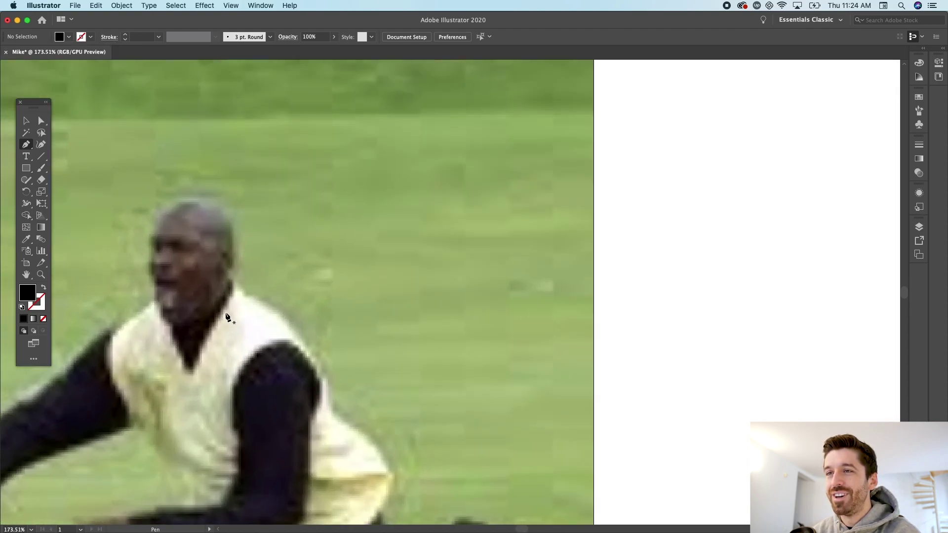
{"action": "left_click", "coordinate": [223, 317]}
{"action": "left_click_drag", "start_coordinate": [223, 231], "coordinate": [225, 213]}
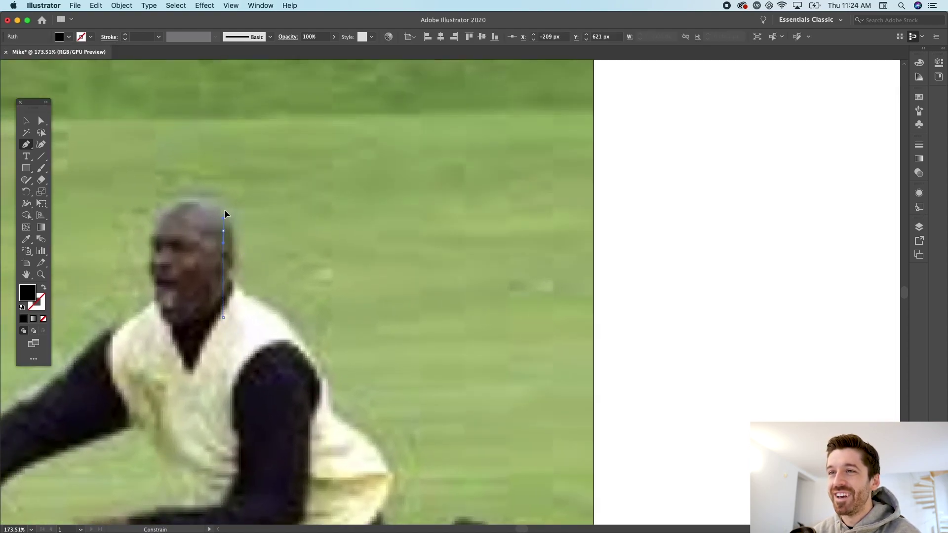
{"action": "left_click_drag", "start_coordinate": [157, 230], "coordinate": [143, 264]}
{"action": "left_click_drag", "start_coordinate": [143, 310], "coordinate": [154, 318]}
{"action": "left_click", "coordinate": [182, 314]}
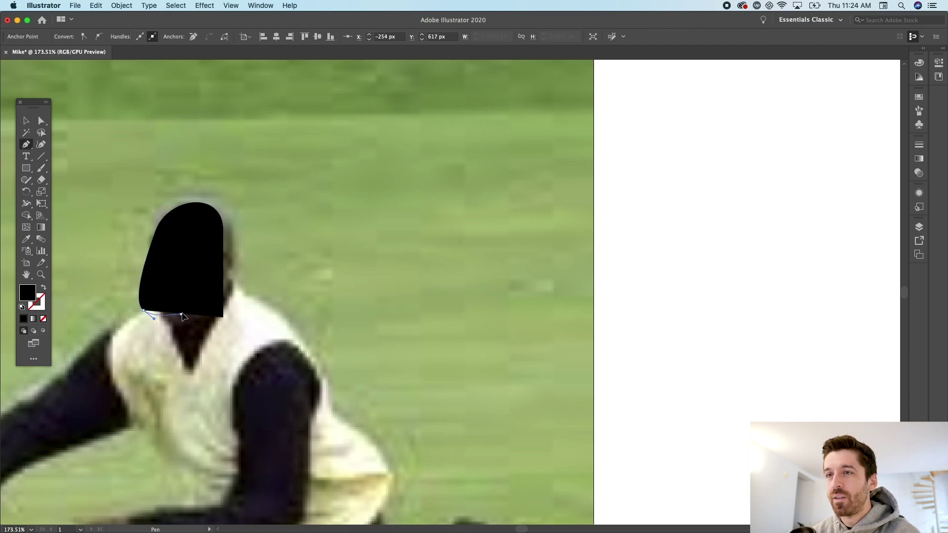
{"action": "left_click", "coordinate": [181, 314]}
{"action": "left_click", "coordinate": [176, 340]}
{"action": "left_click", "coordinate": [223, 340]}
{"action": "left_click", "coordinate": [223, 317]}
- Move the traced head from the photo onto the upper-left area of the artboard
{"action": "key", "text": "v"}
{"action": "left_click", "coordinate": [253, 303]}
{"action": "scroll", "coordinate": [253, 303], "scroll_direction": "down", "scroll_amount": 5, "text": "alt"}
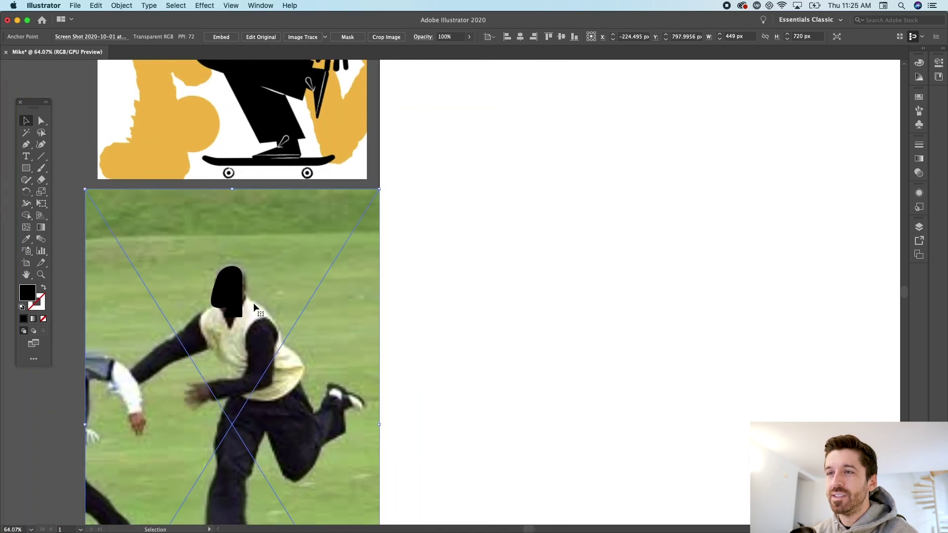
{"action": "scroll", "coordinate": [253, 303], "scroll_direction": "down", "scroll_amount": 5, "text": "alt"}
{"action": "left_click_drag", "start_coordinate": [242, 300], "coordinate": [380, 144]}
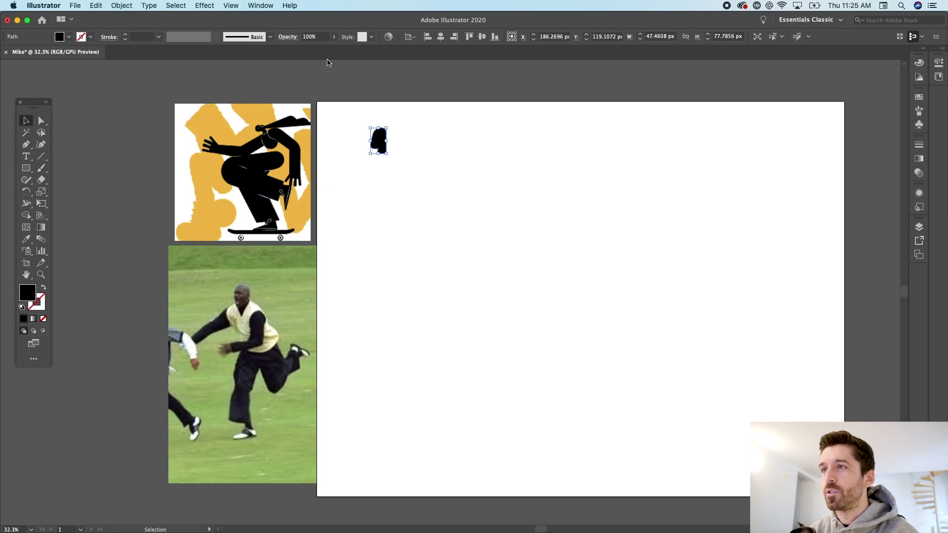
- Reshape the head by its anchor points into a shorter-necked shape about 45 × 57 px
{"action": "scroll", "coordinate": [380, 116], "scroll_direction": "up", "scroll_amount": 5, "text": "alt"}
{"action": "key", "text": "a"}
{"action": "left_click", "coordinate": [416, 214]}
{"action": "scroll", "coordinate": [299, 324], "scroll_direction": "down", "scroll_amount": 5, "text": "alt"}
- Reposition the head near the artboard's upper edge at about X 534, Y 102 px, and deselect it
{"action": "key", "text": "v"}
{"action": "left_click_drag", "start_coordinate": [321, 316], "coordinate": [451, 305]}
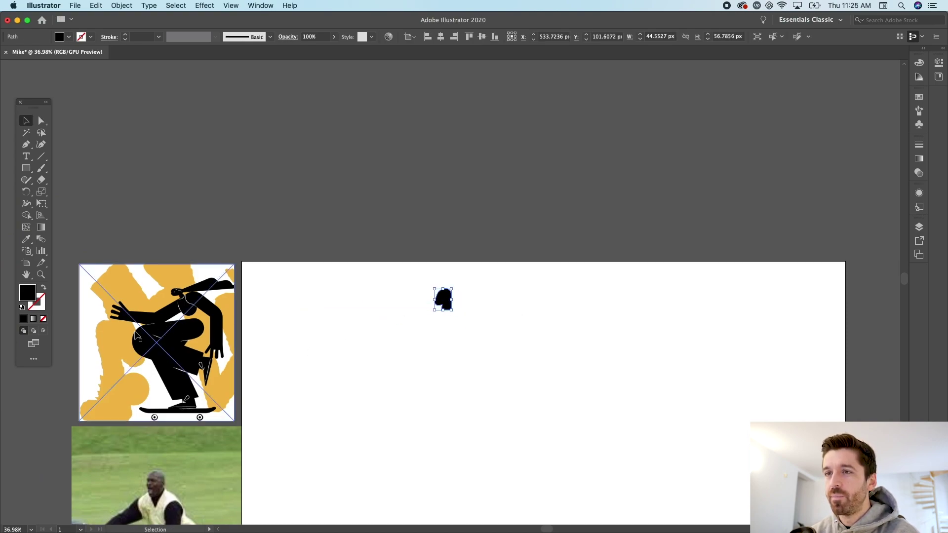
{"action": "left_click", "coordinate": [371, 356]}
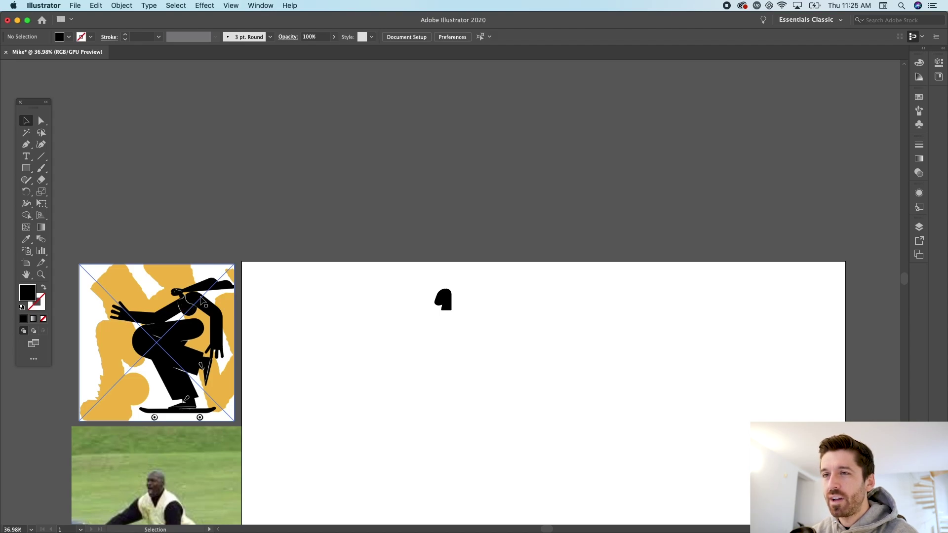
- Set the Pen tool to no fill with a black 20 pt stroke for drawing the limbs
{"action": "left_click_drag", "start_coordinate": [401, 400], "coordinate": [403, 271]}
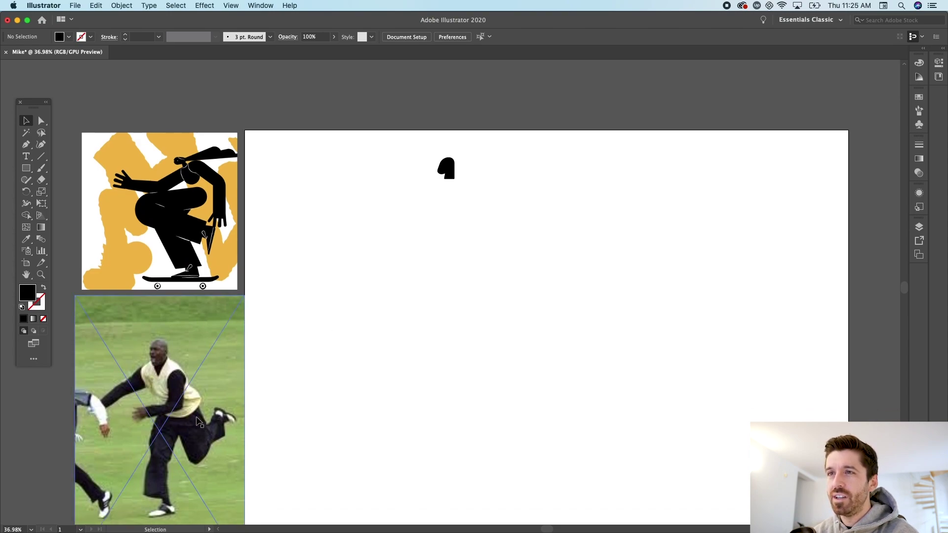
{"action": "key", "text": "p"}
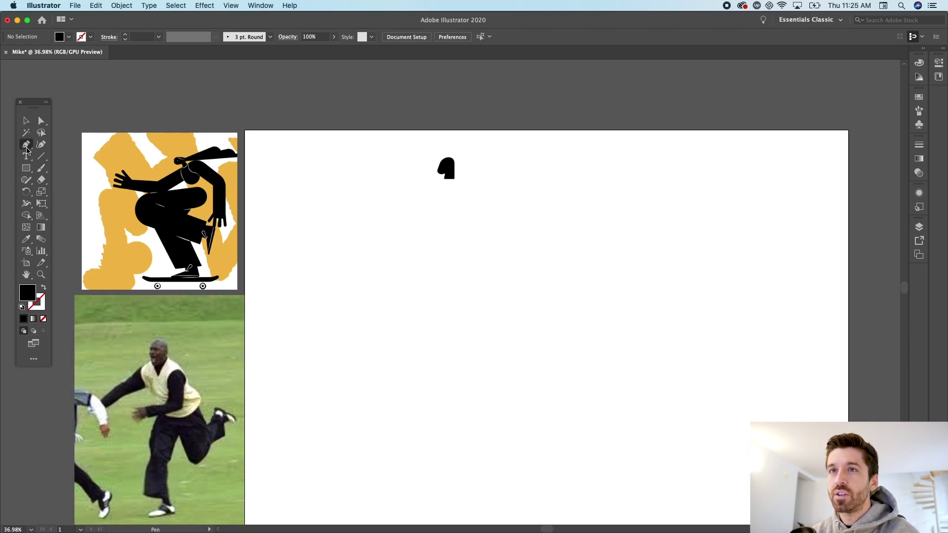
{"action": "left_click", "coordinate": [44, 289]}
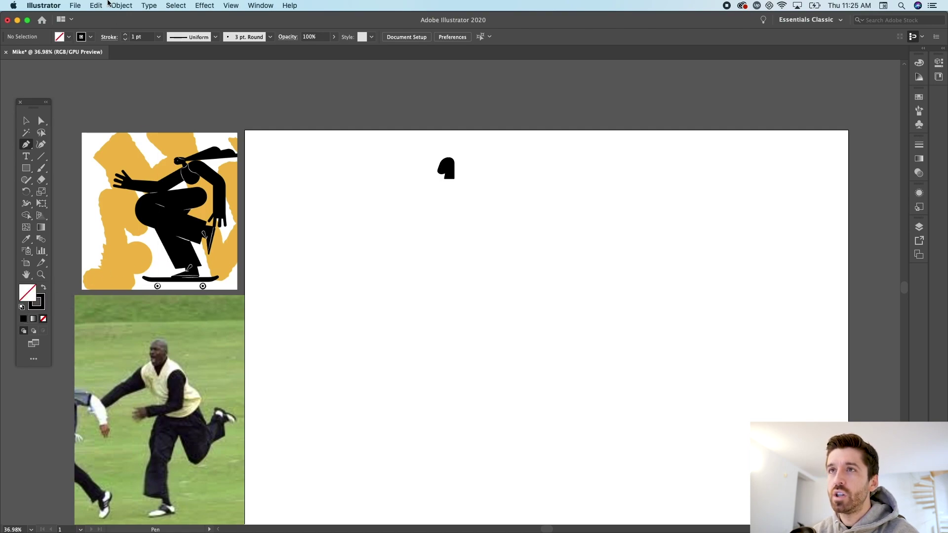
{"action": "left_click", "coordinate": [134, 37]}
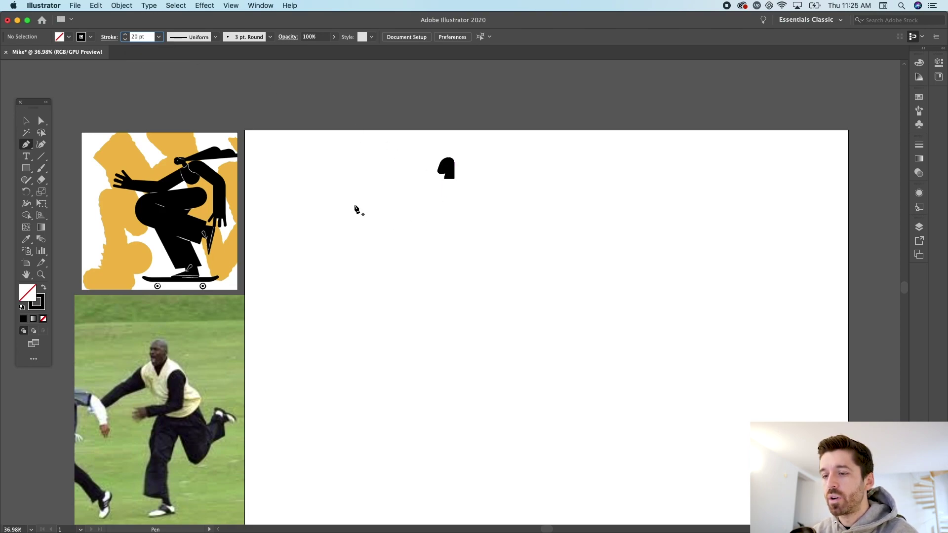
- Draw one open path for both bent arms and the shoulders, spreading out from the neck like the runner in the photo
{"action": "left_click", "coordinate": [357, 237]}
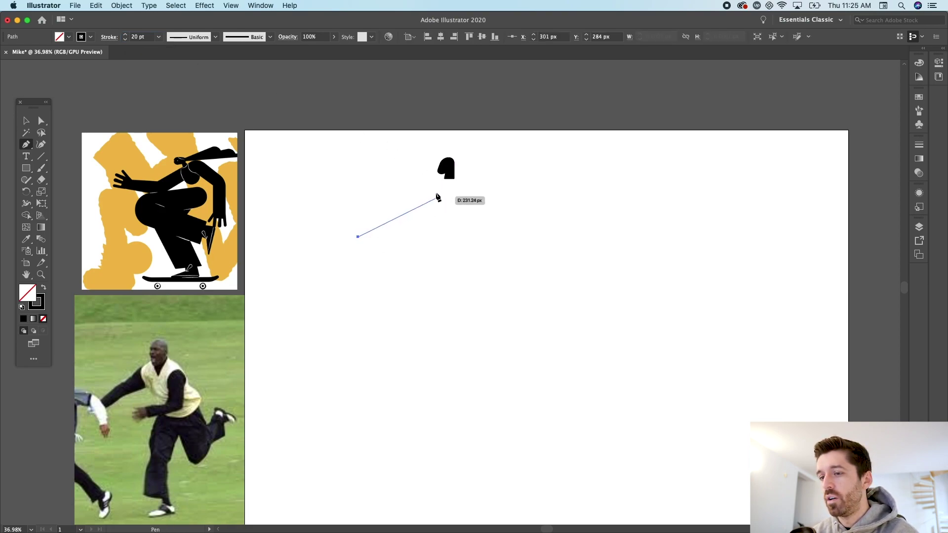
{"action": "left_click", "coordinate": [420, 217]}
{"action": "left_click", "coordinate": [446, 182]}
{"action": "left_click", "coordinate": [466, 186]}
{"action": "left_click", "coordinate": [499, 211]}
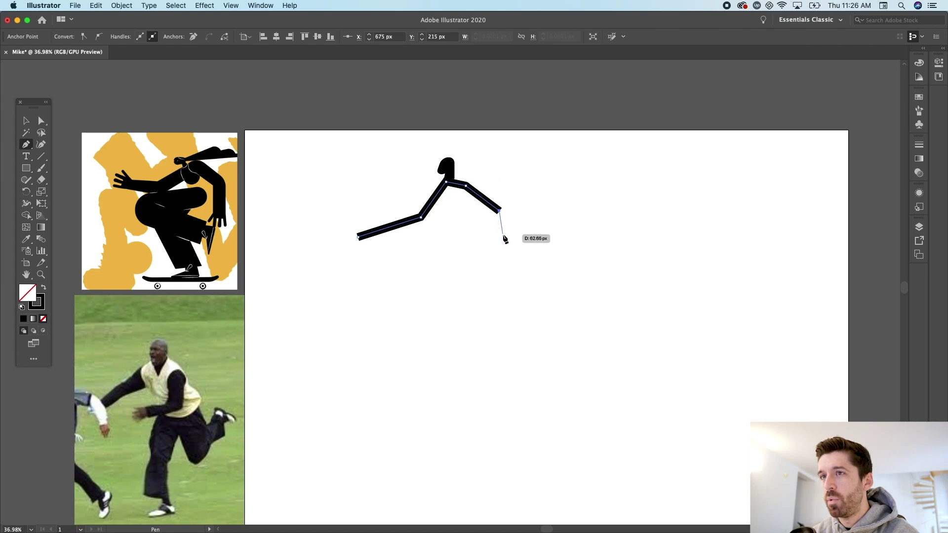
{"action": "left_click", "coordinate": [519, 257]}
{"action": "key", "text": "v"}
{"action": "left_click", "coordinate": [564, 259]}
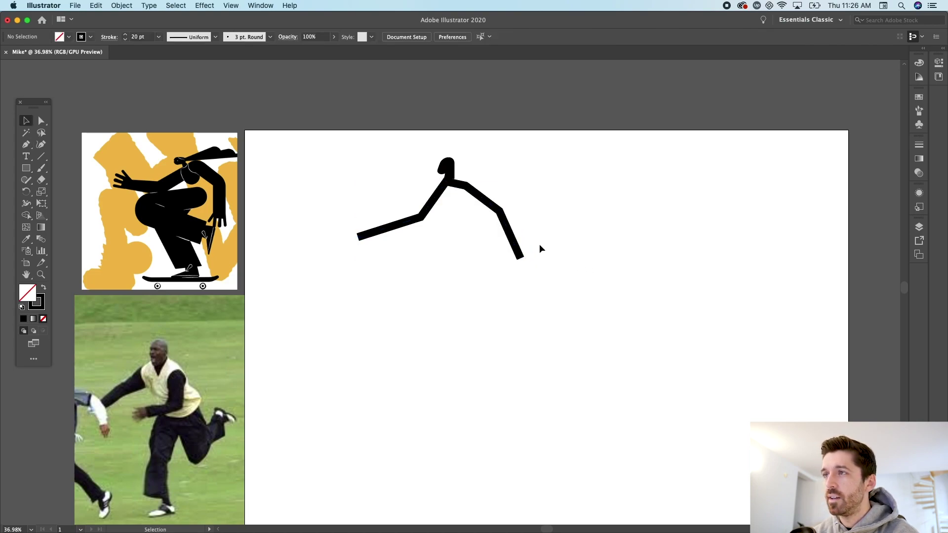
- Thicken the arm path's stroke, trying 60 pt and settling on 50 pt, and deselect it
{"action": "left_click", "coordinate": [510, 236]}
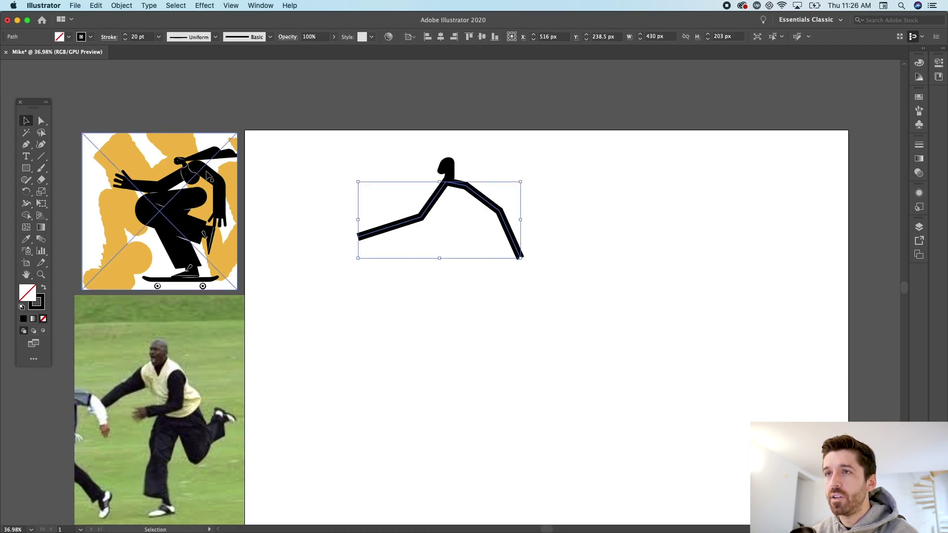
{"action": "left_click", "coordinate": [134, 33]}
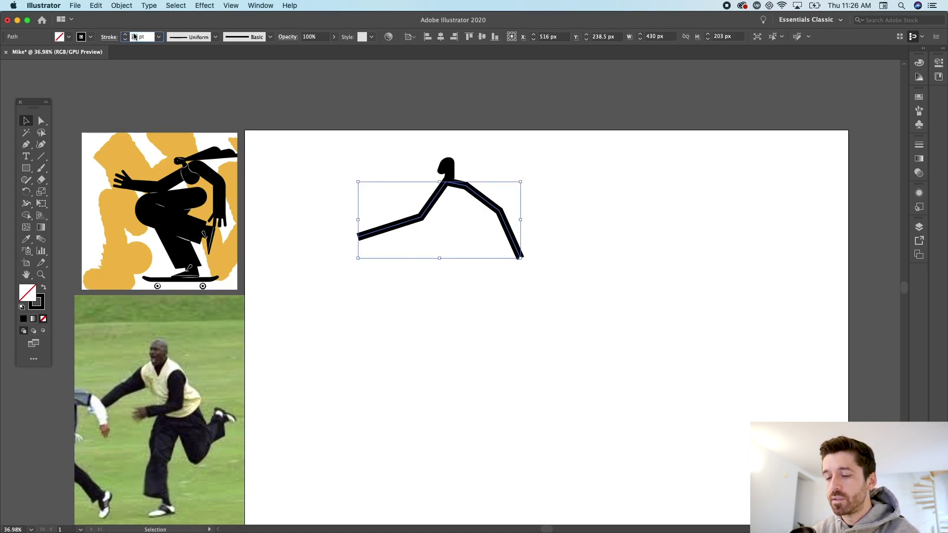
{"action": "type", "text": "60"}
{"action": "key", "text": "Return"}
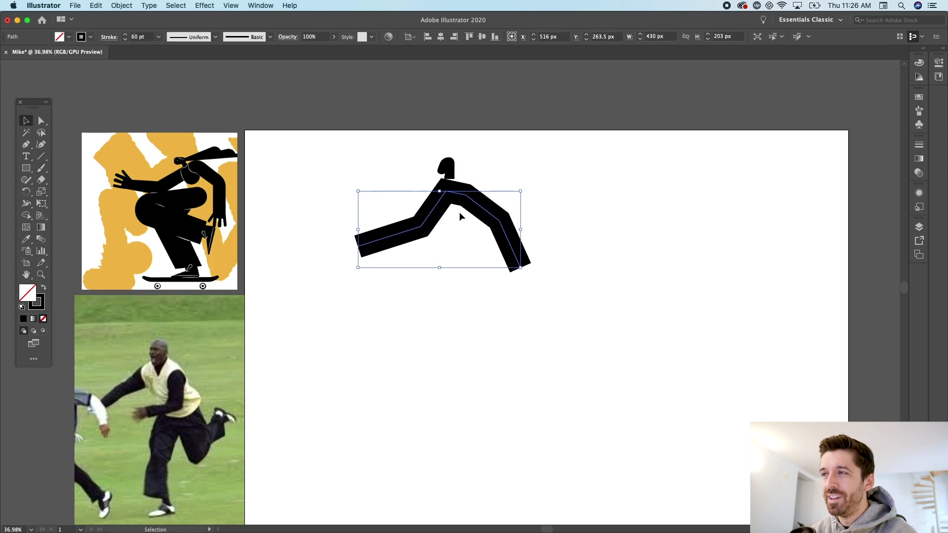
{"action": "double_click", "coordinate": [133, 37]}
{"action": "type", "text": "50"}
{"action": "key", "text": "Return"}
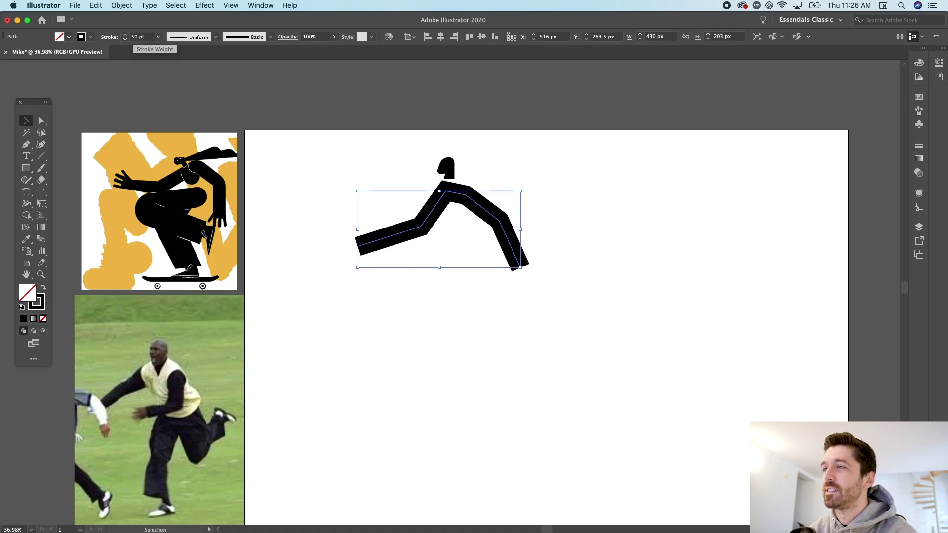
{"action": "left_click", "coordinate": [502, 276]}
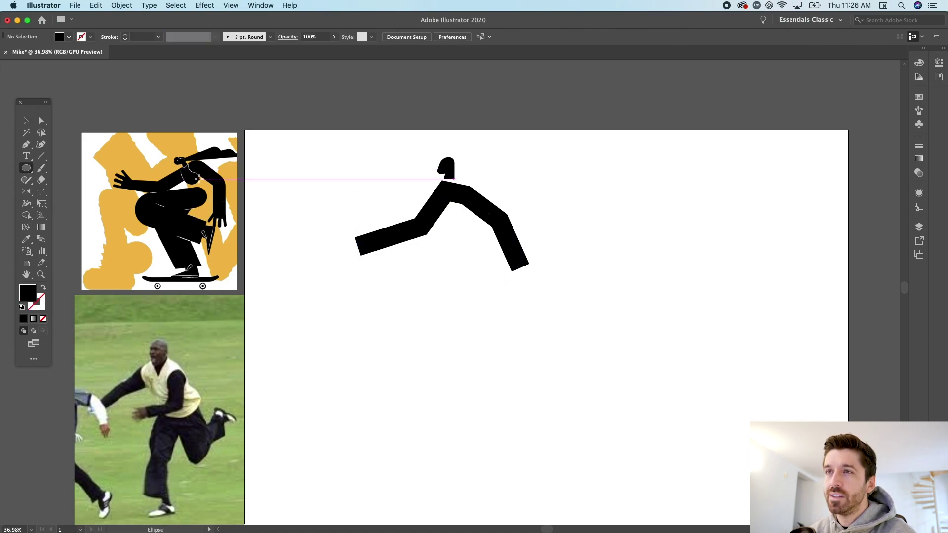
- Draw a black filled circle as the chest beneath the neck and adjust the arm path's neck-side anchor to about X 533, Y 161 px
{"action": "left_click_drag", "start_coordinate": [431, 277], "coordinate": [474, 319]}
{"action": "left_click_drag", "start_coordinate": [478, 272], "coordinate": [468, 266]}
{"action": "left_click_drag", "start_coordinate": [460, 312], "coordinate": [462, 212]}
{"action": "left_click_drag", "start_coordinate": [467, 170], "coordinate": [464, 173]}
{"action": "key", "text": "a"}
{"action": "left_click_drag", "start_coordinate": [465, 196], "coordinate": [459, 192]}
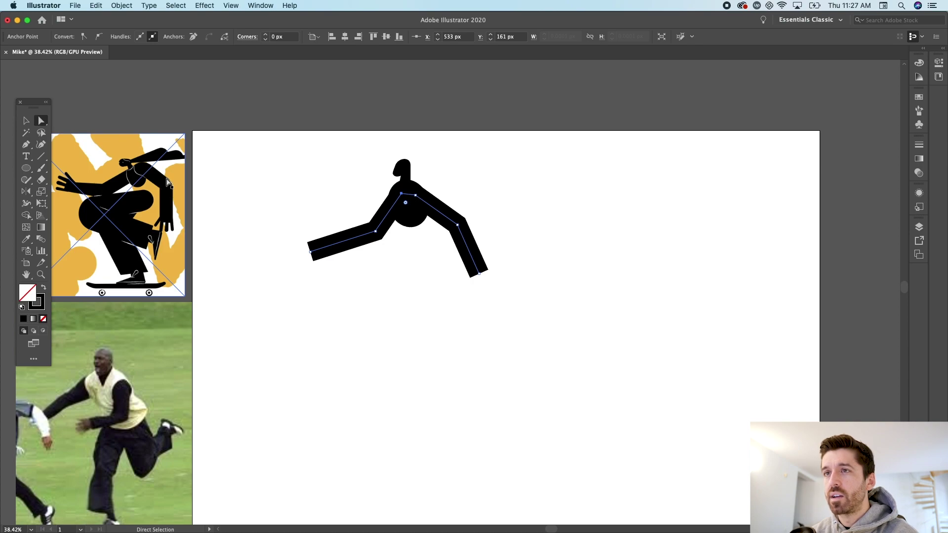
- Give the arm path's stroke round caps and round corner joins, and deselect it
{"action": "key", "text": "v"}
{"action": "left_click", "coordinate": [461, 256]}
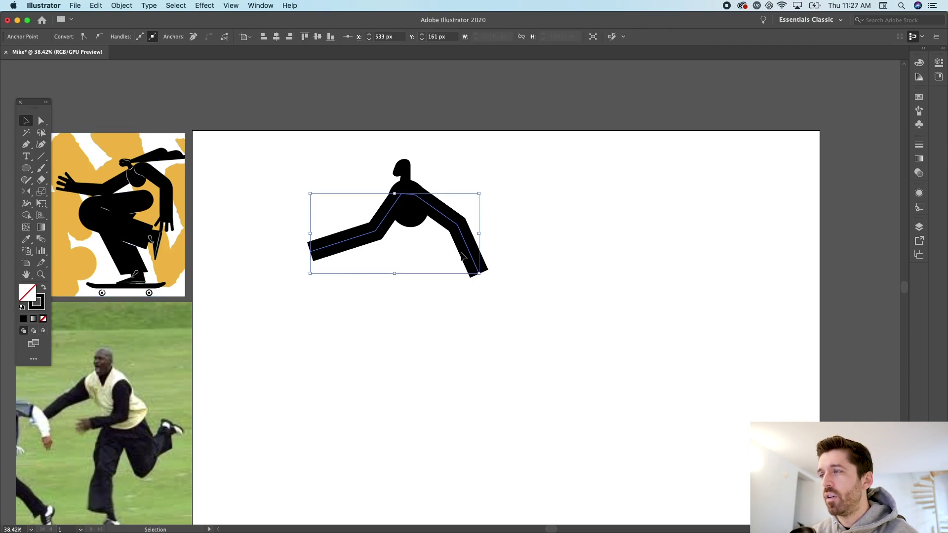
{"action": "left_click", "coordinate": [918, 147]}
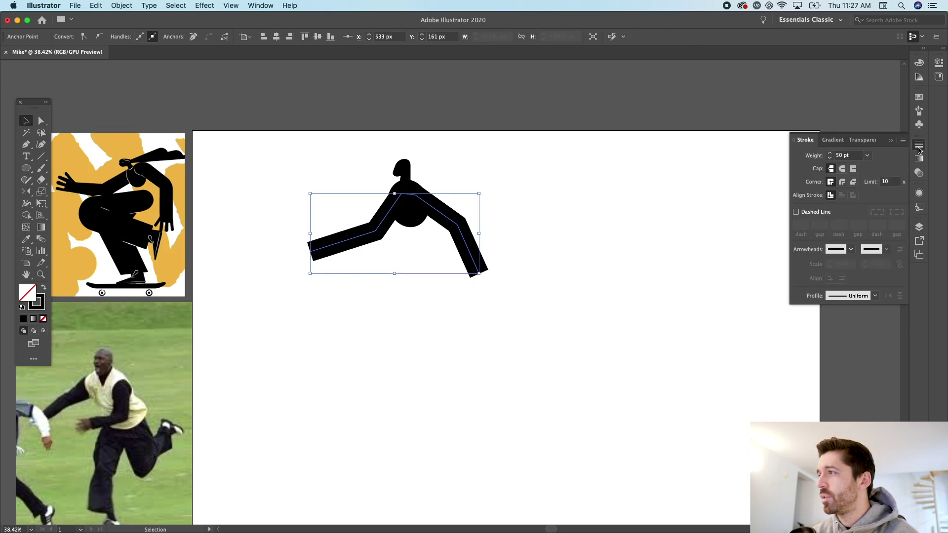
{"action": "left_click", "coordinate": [841, 169]}
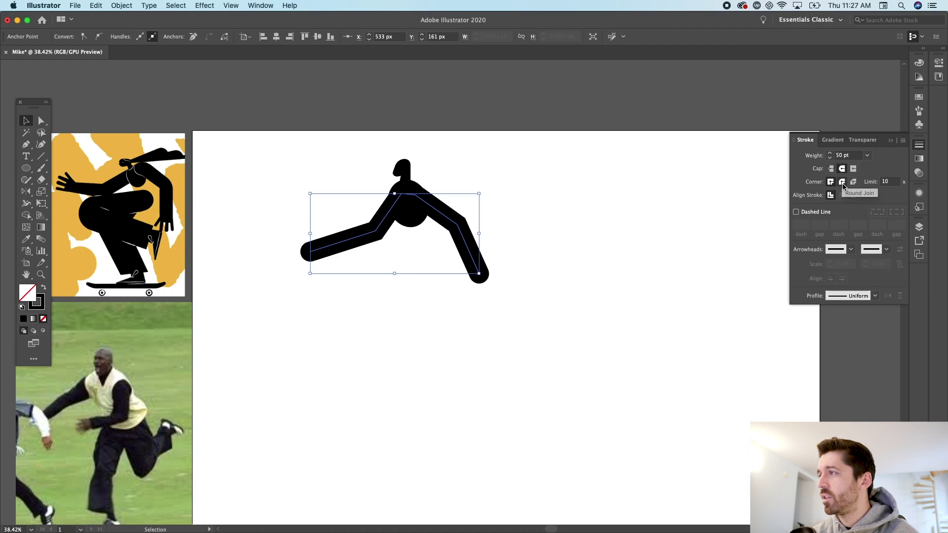
{"action": "left_click", "coordinate": [842, 182]}
{"action": "left_click", "coordinate": [625, 312]}
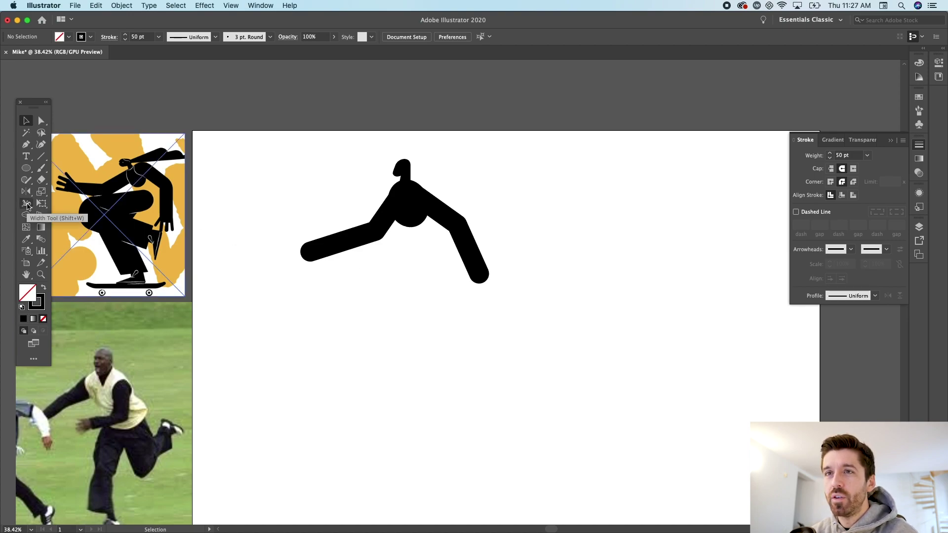
- Widen the outstretched forearm's free end to about 70 px with the Width tool
{"action": "left_click", "coordinate": [27, 205]}
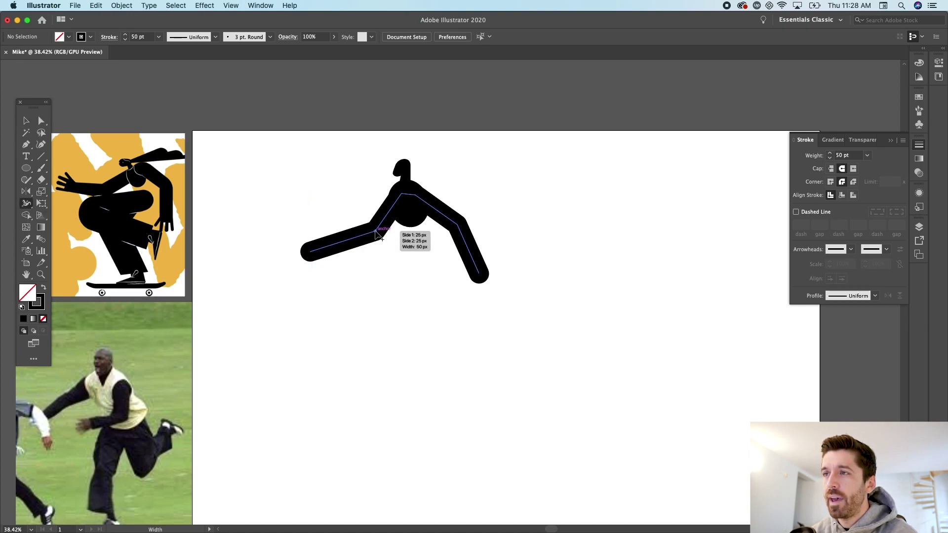
{"action": "left_click_drag", "start_coordinate": [312, 260], "coordinate": [315, 264]}
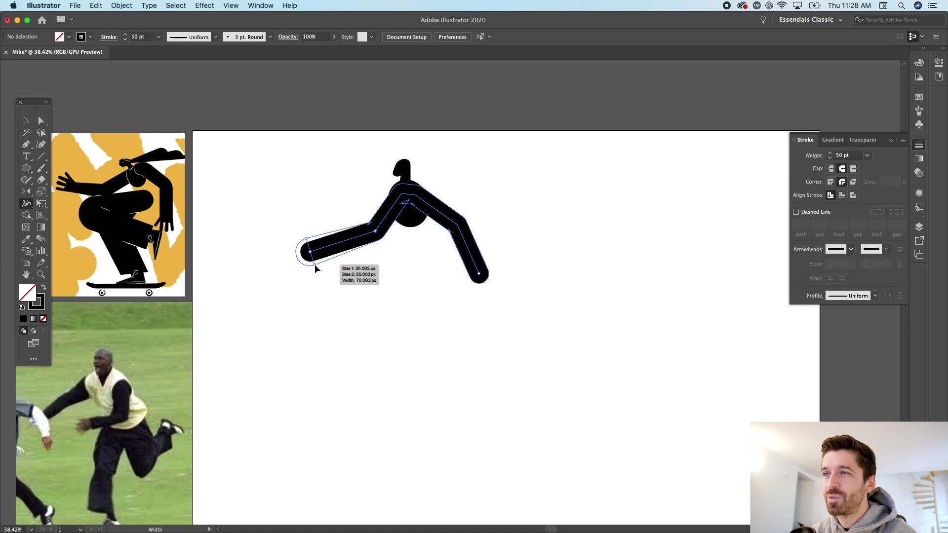
{"action": "left_click_drag", "start_coordinate": [314, 265], "coordinate": [315, 264]}
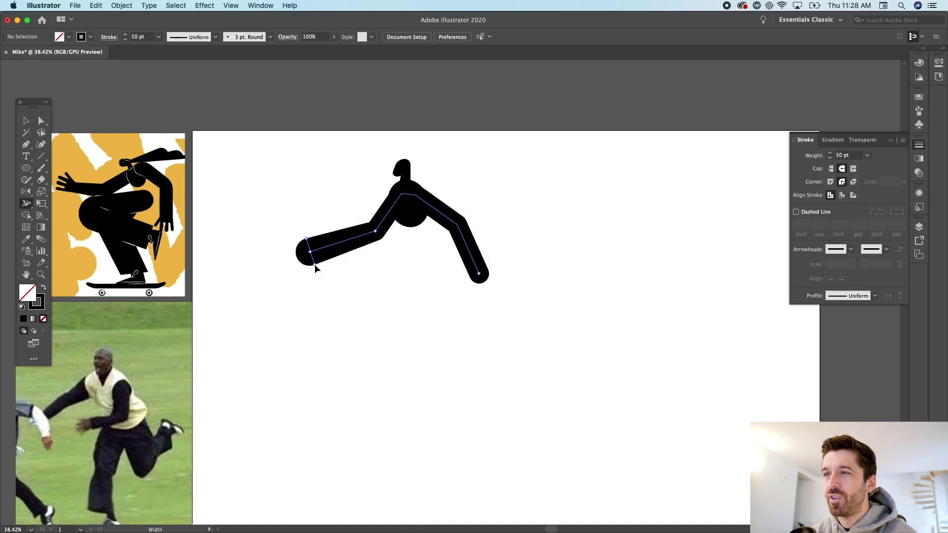
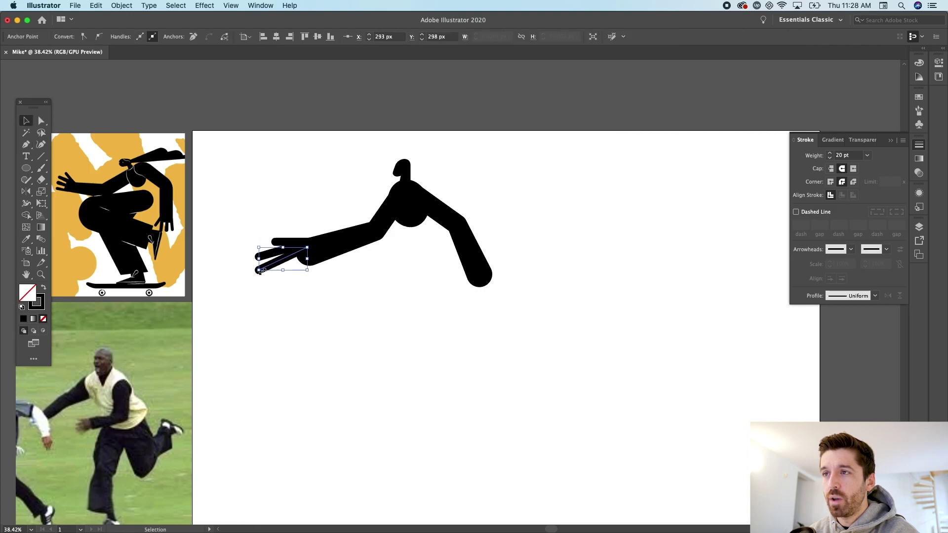
- Draw a fourth 20 pt finger line out of the palm and adjust the third finger's palm-side anchor to about X 304, Y 303 px
{"action": "key", "text": "p"}
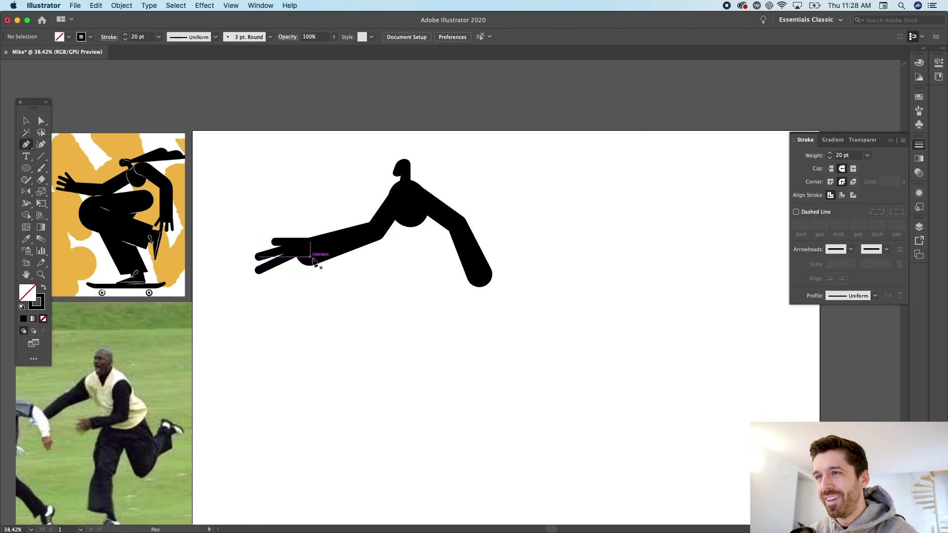
{"action": "left_click", "coordinate": [309, 256]}
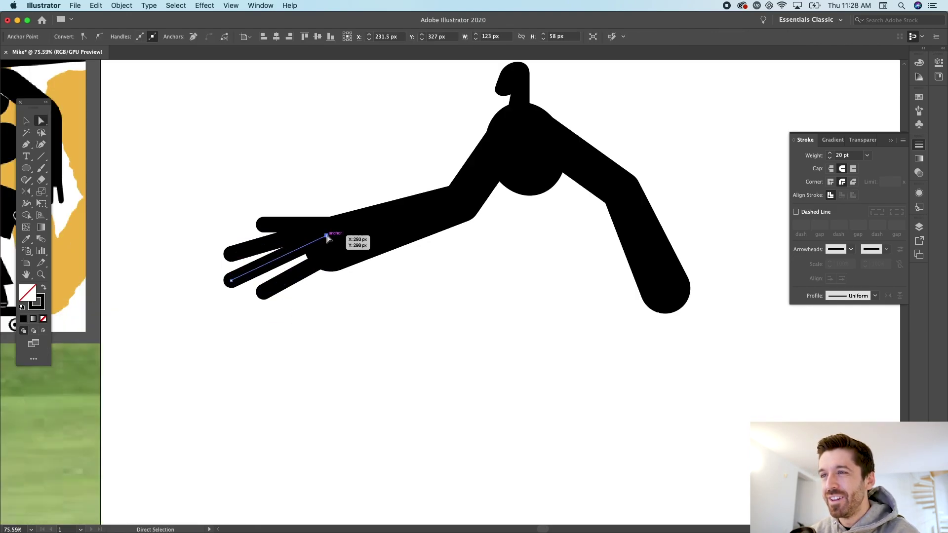
{"action": "left_click_drag", "start_coordinate": [328, 236], "coordinate": [335, 237]}
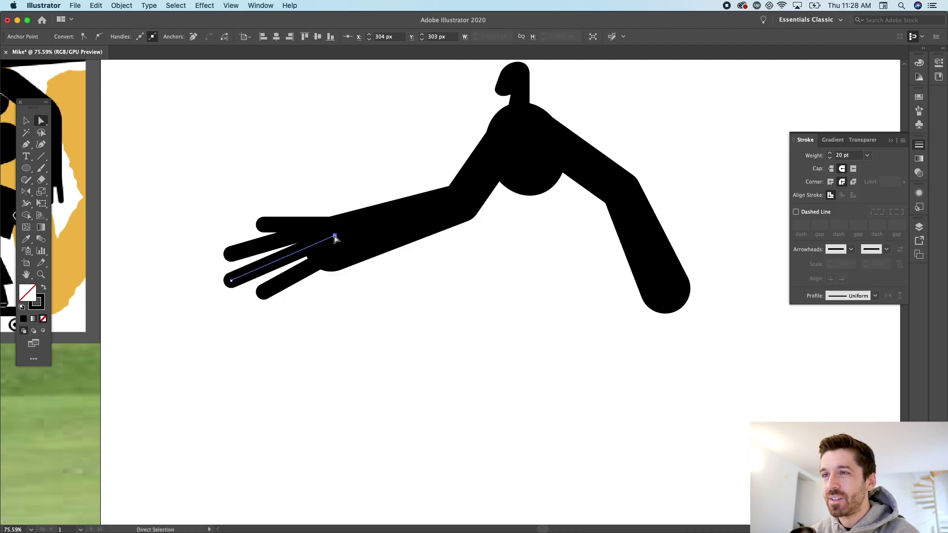
{"action": "scroll", "coordinate": [408, 399], "scroll_direction": "down", "scroll_amount": 3}
{"action": "left_click", "coordinate": [406, 395]}
{"action": "scroll", "coordinate": [352, 307], "scroll_direction": "up", "scroll_amount": 3}
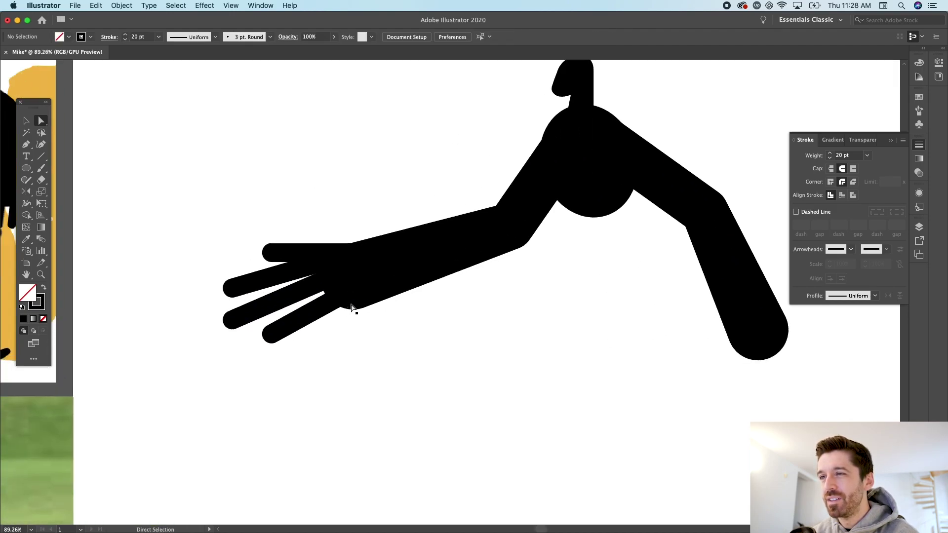
- Draw a fifth 20 pt finger line from the palm below the existing fingers of the outstretched hand, and deselect it
{"action": "key", "text": "p"}
{"action": "left_click_drag", "start_coordinate": [322, 286], "coordinate": [385, 291]}
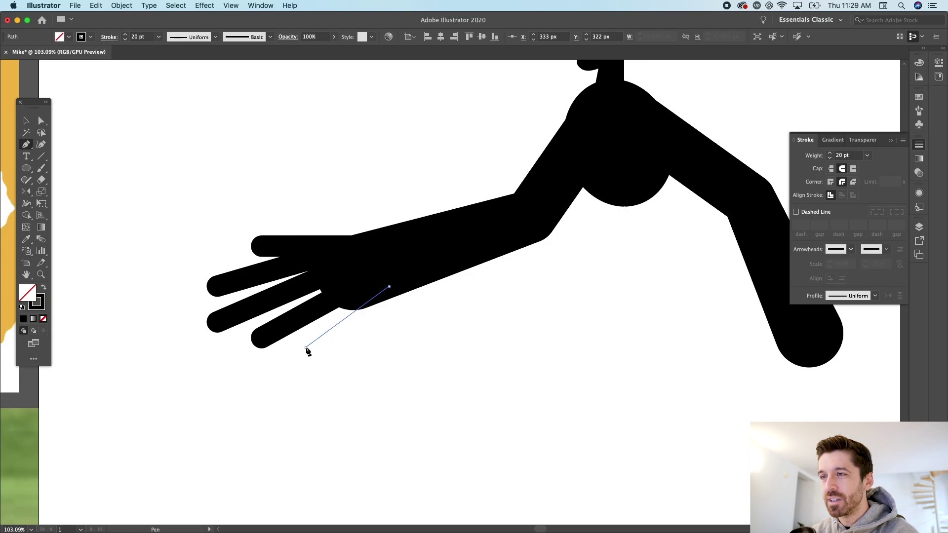
{"action": "key", "text": "v"}
{"action": "key", "text": "super+shift+a"}
{"action": "scroll", "coordinate": [362, 375], "scroll_direction": "down", "scroll_amount": 7}
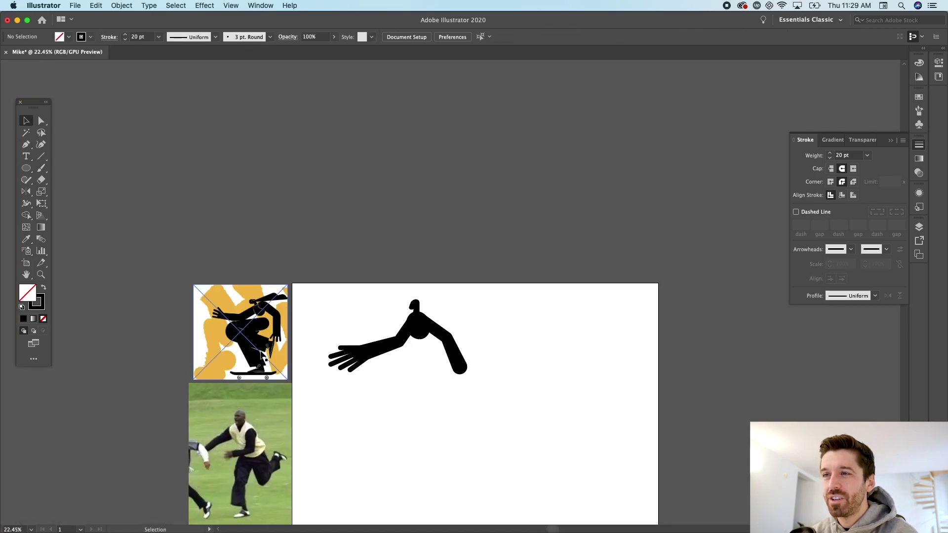
{"action": "scroll", "coordinate": [369, 368], "scroll_direction": "up", "scroll_amount": 5}
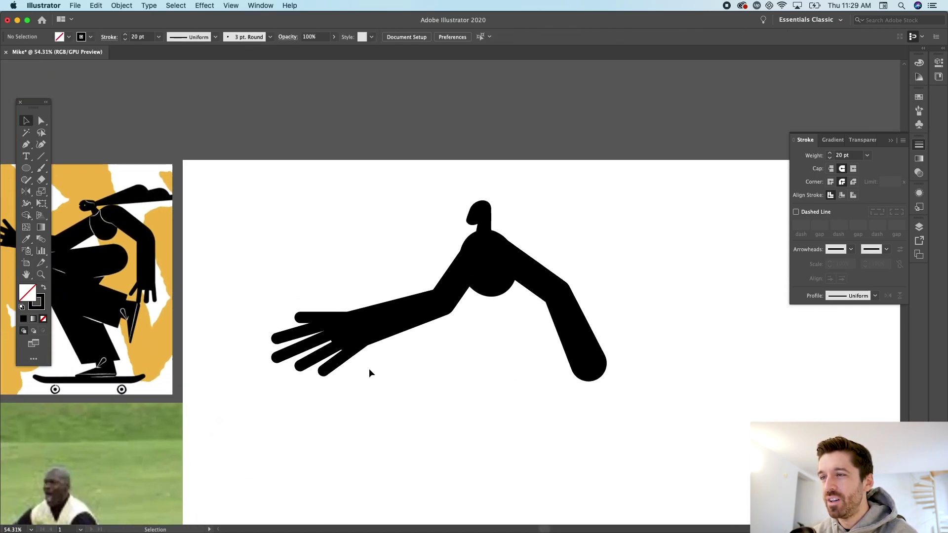
- Rotate the five fingers slightly to follow the forearm and move them onto the wrist at about X 255, Y 320 px
{"action": "left_click_drag", "start_coordinate": [369, 371], "coordinate": [244, 292]}
{"action": "left_click_drag", "start_coordinate": [372, 298], "coordinate": [377, 306]}
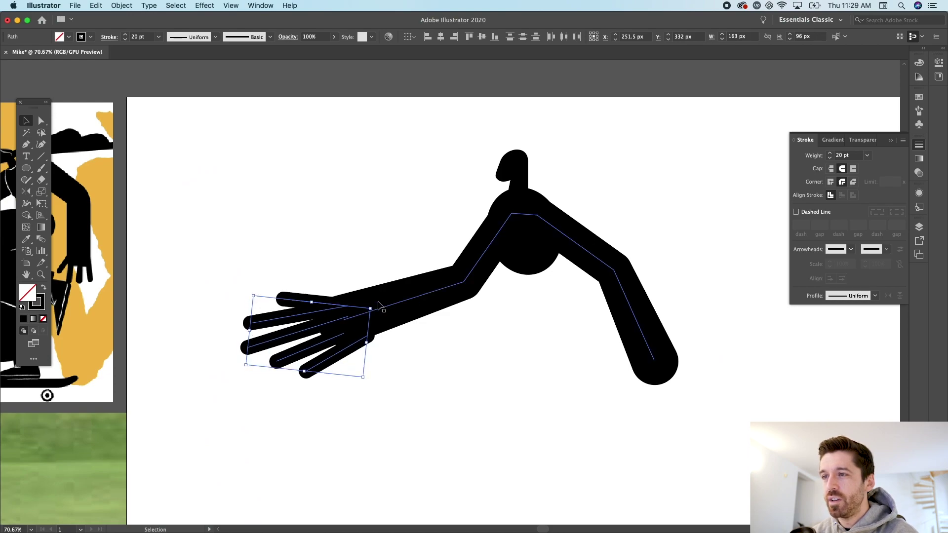
{"action": "left_click_drag", "start_coordinate": [349, 352], "coordinate": [353, 344]}
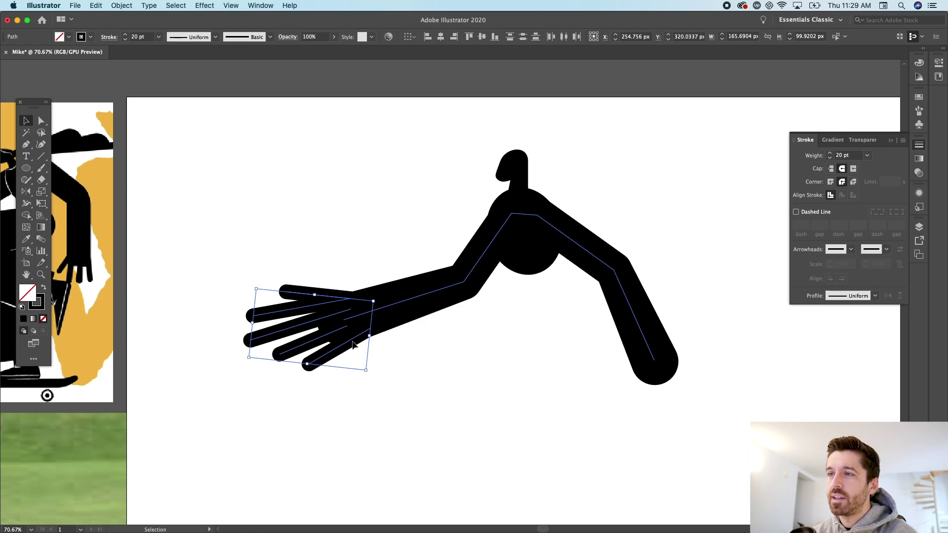
{"action": "left_click", "coordinate": [443, 356]}
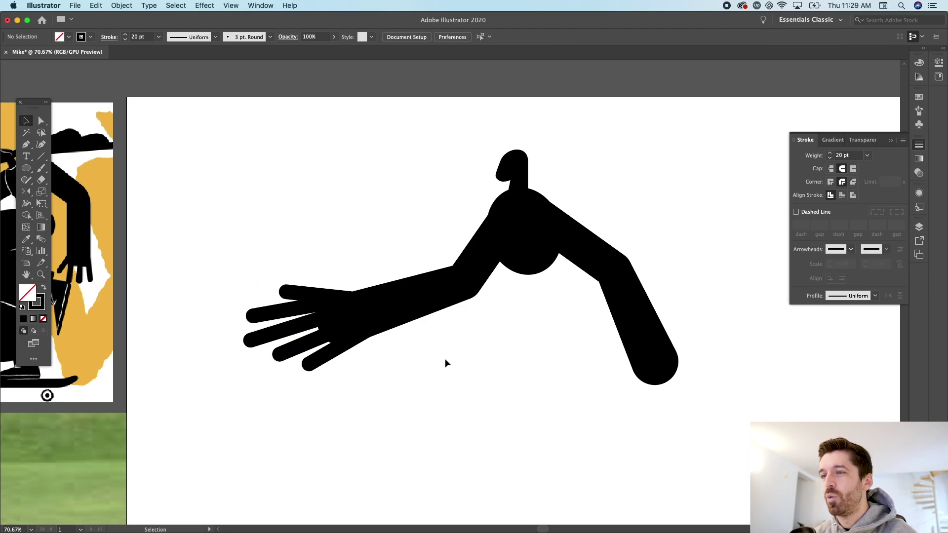
- Duplicate the five fingers onto the other arm's end, turned to point downward, and shrink the copy to about 71 × 113 px
{"action": "scroll", "coordinate": [445, 359], "scroll_direction": "down", "scroll_amount": 4}
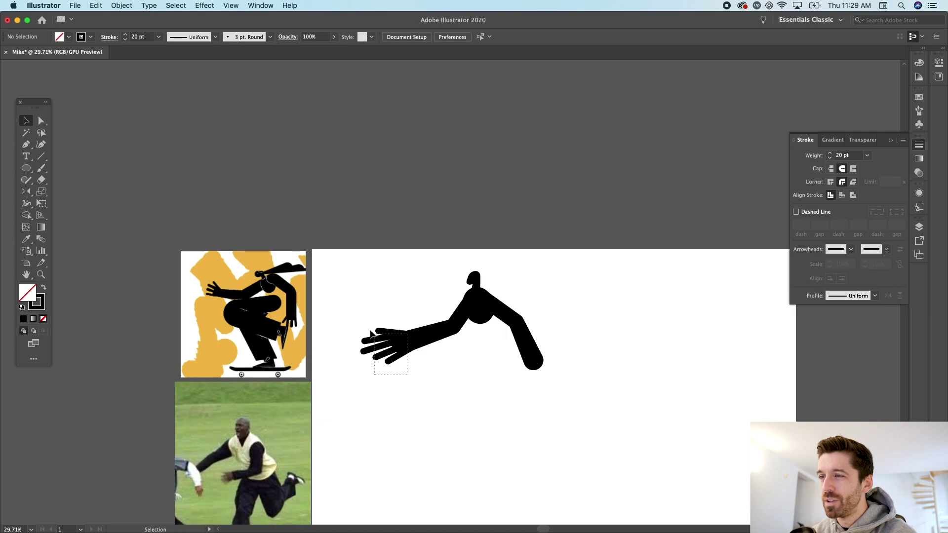
{"action": "left_click", "coordinate": [410, 336]}
{"action": "left_click", "coordinate": [542, 365], "text": "shift"}
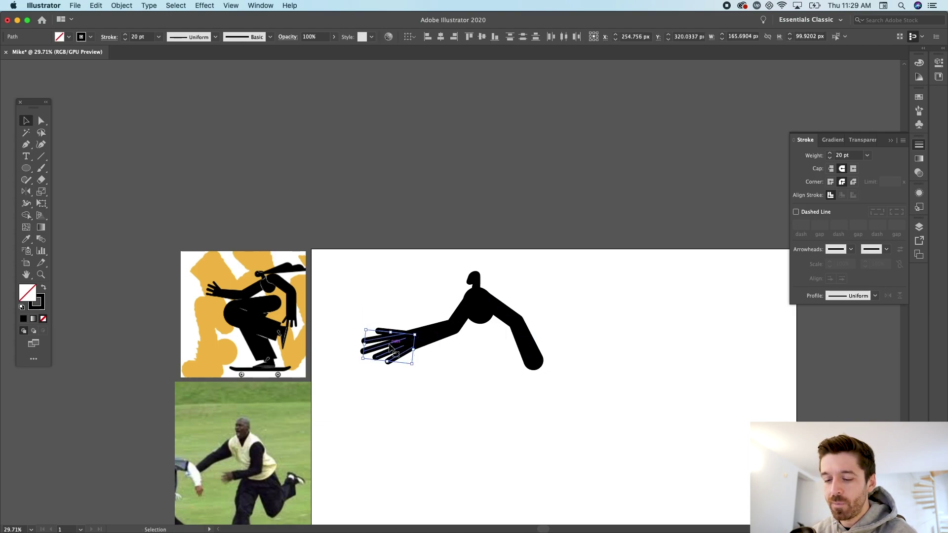
{"action": "left_click_drag", "start_coordinate": [392, 344], "coordinate": [506, 390]}
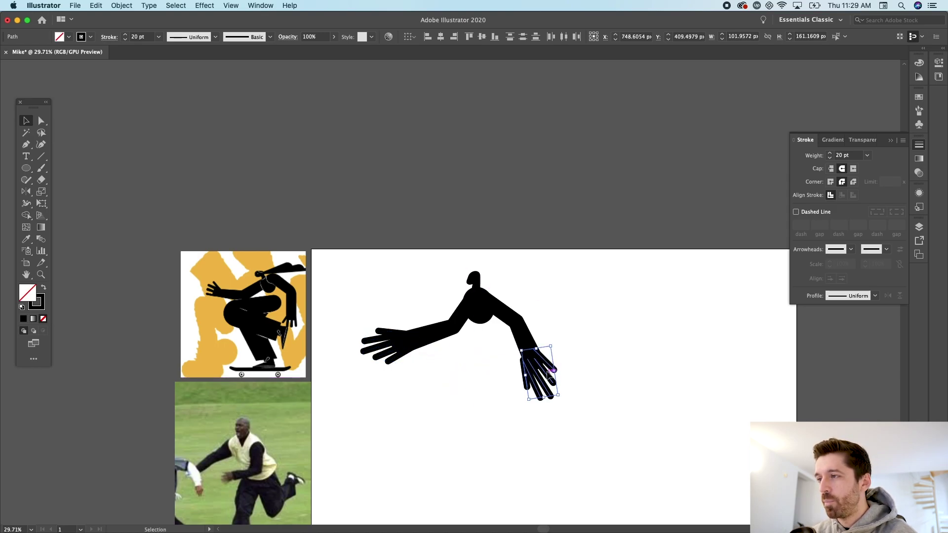
{"action": "scroll", "coordinate": [549, 375], "scroll_direction": "up", "scroll_amount": 4}
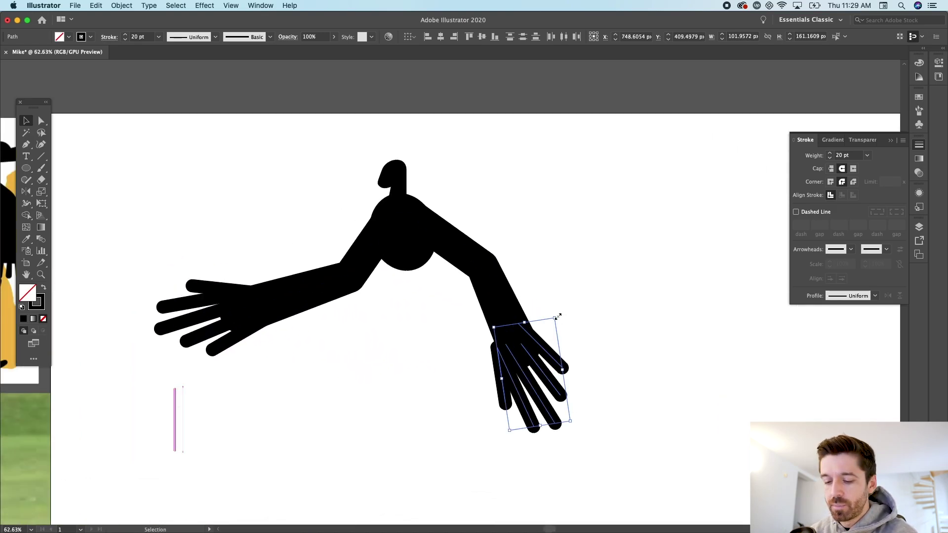
{"action": "left_click_drag", "start_coordinate": [555, 316], "coordinate": [540, 351]}
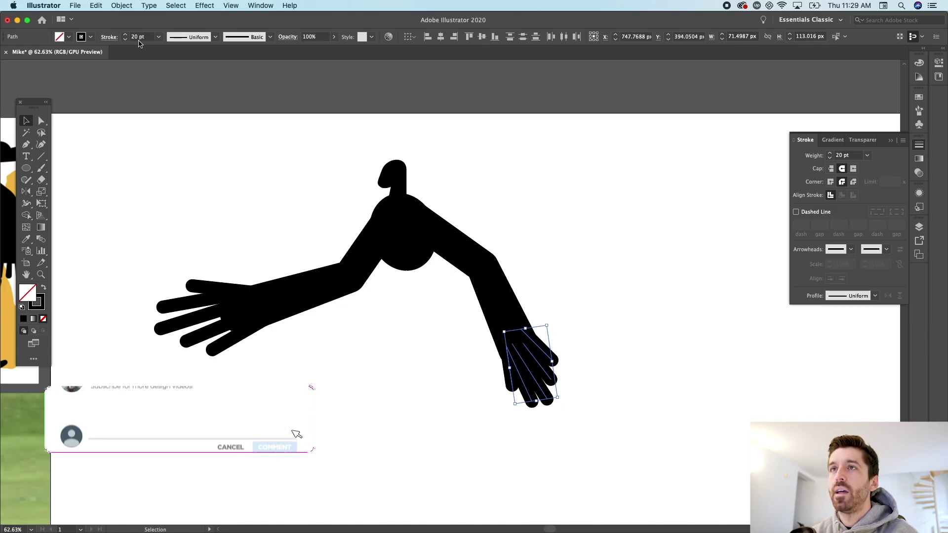
- Set the copied fingers' stroke weight to 15 pt and shift them to about X 742 px to centre them on the wrist
{"action": "double_click", "coordinate": [134, 37]}
{"action": "type", "text": "15"}
{"action": "key", "text": "Return"}
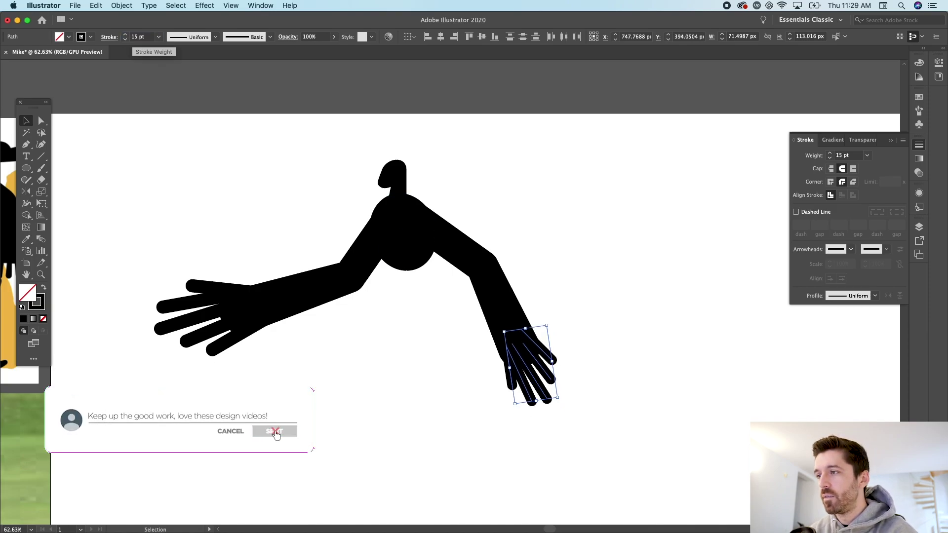
{"action": "scroll", "coordinate": [542, 376], "scroll_direction": "up", "scroll_amount": 5}
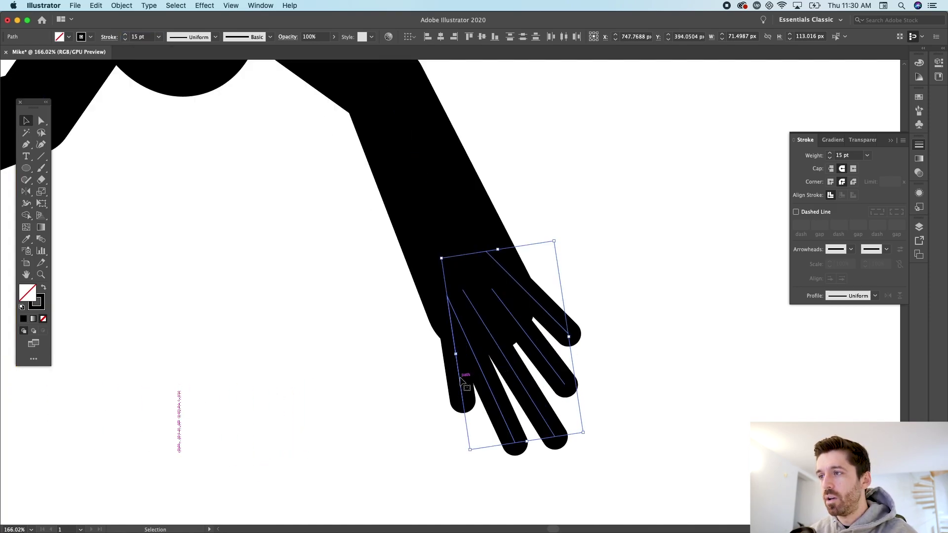
{"action": "left_click_drag", "start_coordinate": [458, 376], "coordinate": [448, 377]}
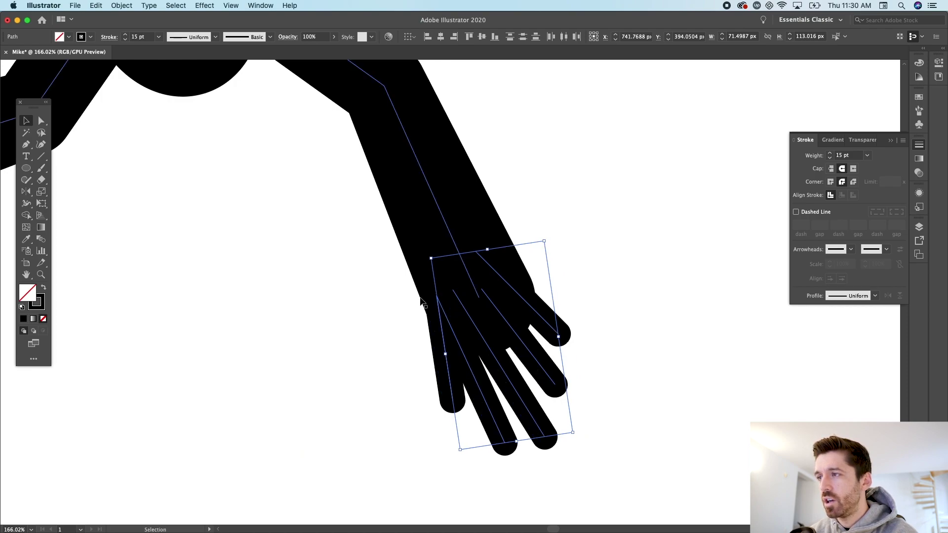
{"action": "left_click", "coordinate": [635, 376]}
- Rotate the copied hand's outermost finger closer to its neighbour, at about X 761, Y 364 px, and deselect it
{"action": "left_click_drag", "start_coordinate": [551, 325], "coordinate": [559, 328]}
{"action": "key", "text": "super+z"}
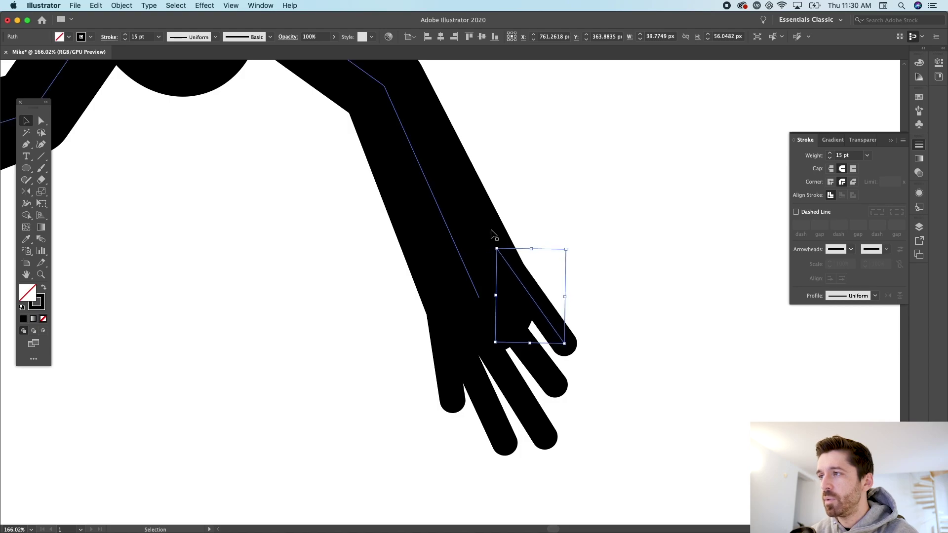
{"action": "left_click_drag", "start_coordinate": [551, 376], "coordinate": [554, 379]}
{"action": "left_click", "coordinate": [633, 416]}
{"action": "scroll", "coordinate": [633, 415], "scroll_direction": "down", "scroll_amount": 10}
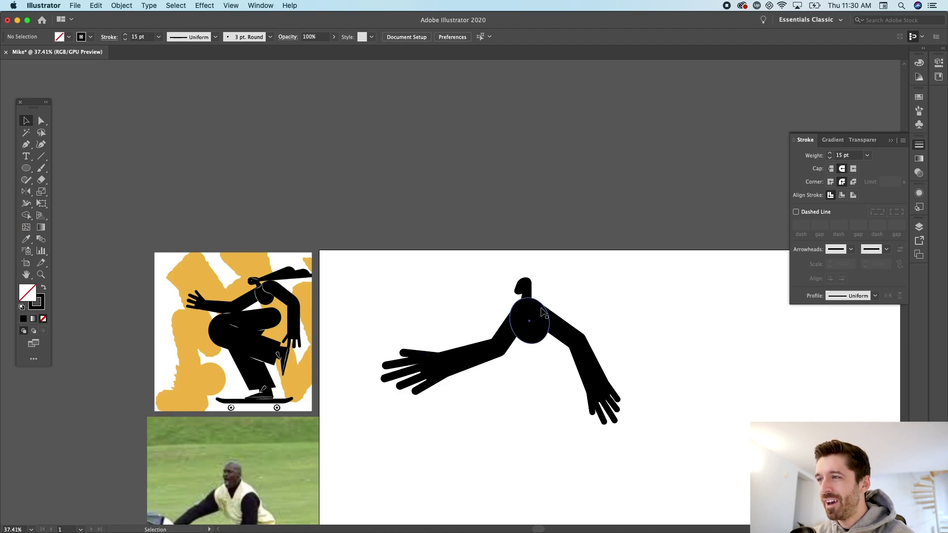
- Draw the bent front leg below the chest as a 70 pt hip-knee-foot path about 126 × 413 px
{"action": "scroll", "coordinate": [515, 378], "scroll_direction": "down", "scroll_amount": 3}
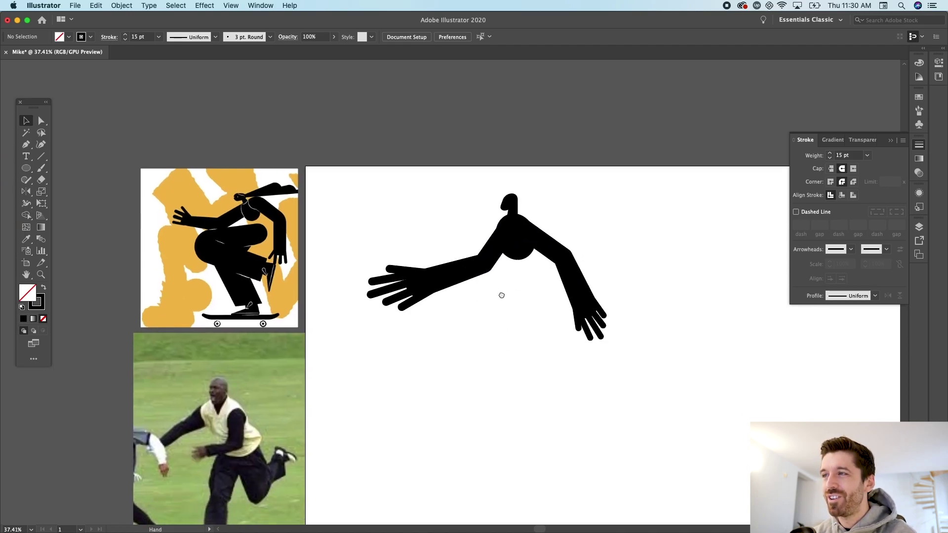
{"action": "left_click", "coordinate": [466, 276]}
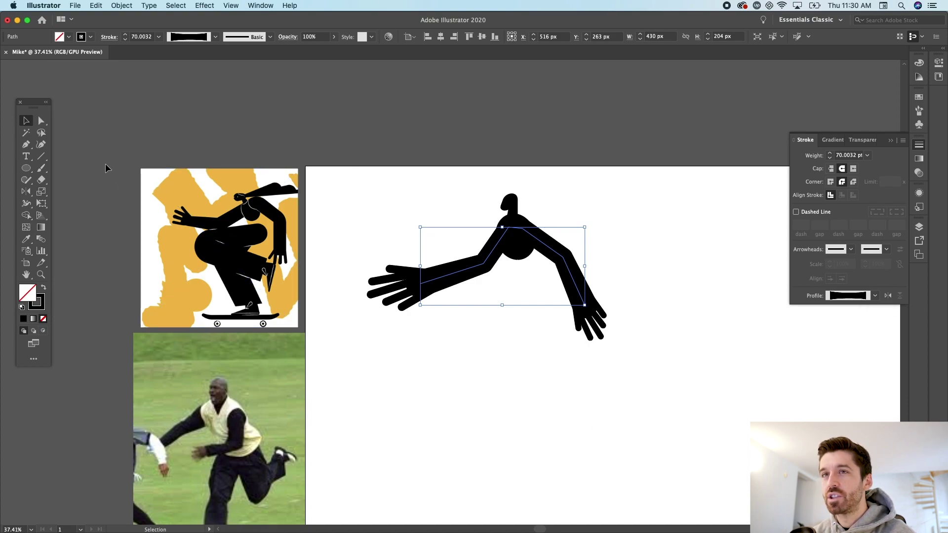
{"action": "left_click", "coordinate": [26, 144]}
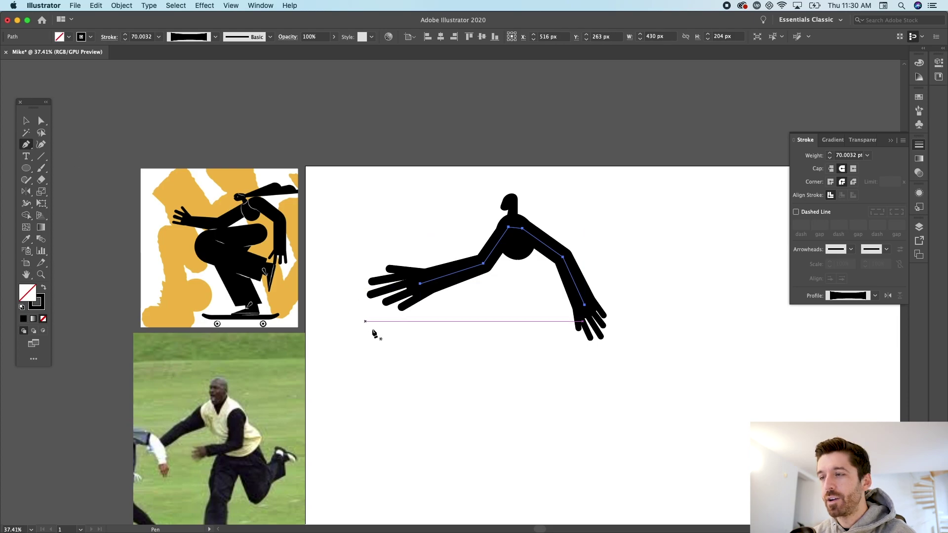
{"action": "scroll", "coordinate": [380, 296], "scroll_direction": "down", "scroll_amount": 4}
{"action": "left_click", "coordinate": [529, 184]}
{"action": "left_click", "coordinate": [483, 250]}
{"action": "left_click", "coordinate": [481, 341]}
{"action": "key", "text": "v"}
{"action": "left_click", "coordinate": [519, 355]}
- Extend the leg path from the hip into a back leg bent at the knee, with its foot trailing behind
{"action": "key", "text": "p"}
{"action": "left_click", "coordinate": [529, 191]}
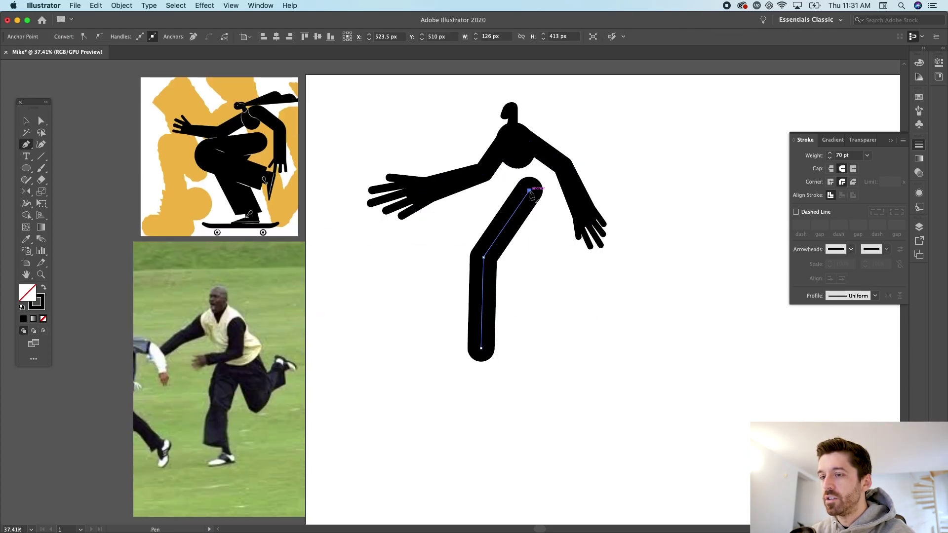
{"action": "left_click", "coordinate": [538, 276]}
{"action": "left_click", "coordinate": [658, 295]}
{"action": "key", "text": "v"}
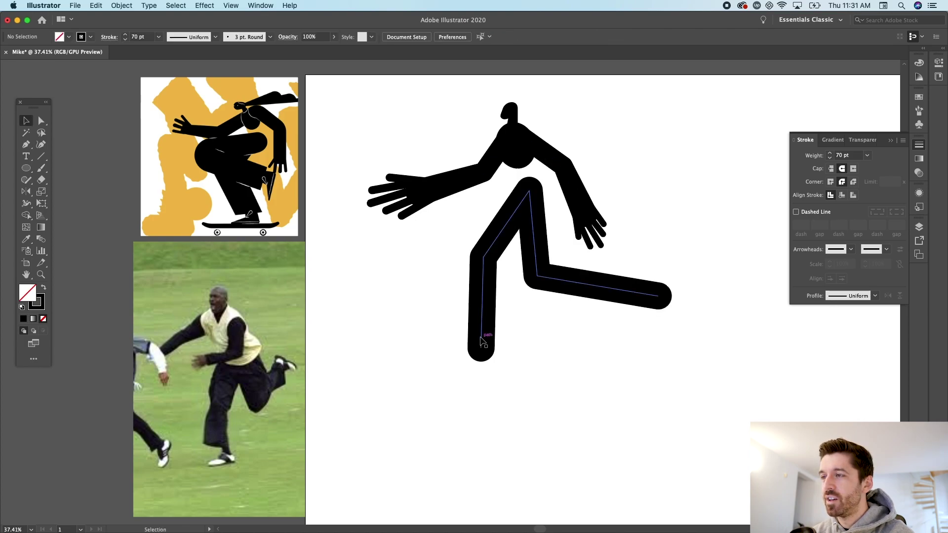
- Move the front leg's foot and knee anchors forward, placing the knee at about X 393, Y 447 px
{"action": "key", "text": "a"}
{"action": "left_click_drag", "start_coordinate": [484, 348], "coordinate": [437, 338]}
{"action": "left_click", "coordinate": [484, 258]}
{"action": "left_click_drag", "start_coordinate": [484, 257], "coordinate": [455, 247]}
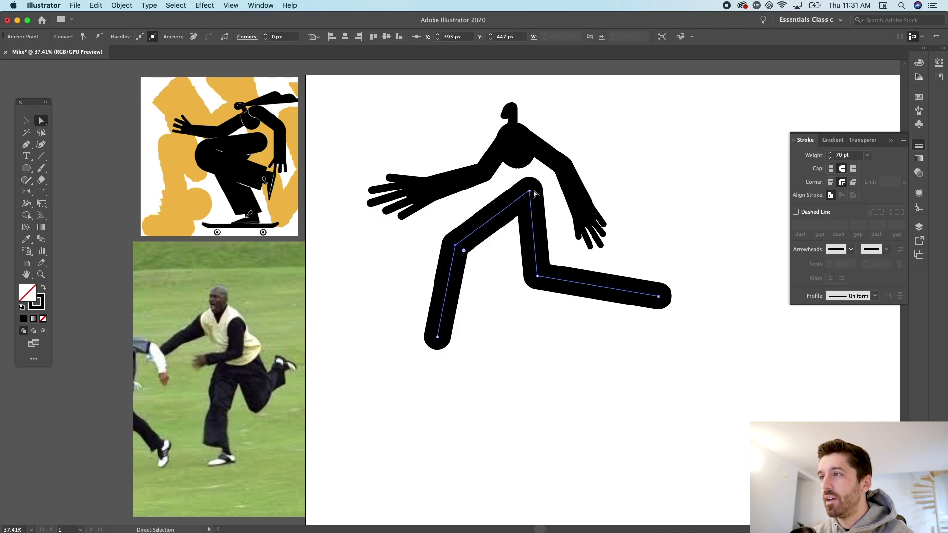
- Pull the back knee and foot inward and stretch the front foot farther forward, making the legs path about 531 × 373 px
{"action": "left_click", "coordinate": [537, 278]}
{"action": "left_click_drag", "start_coordinate": [537, 278], "coordinate": [512, 279]}
{"action": "left_click_drag", "start_coordinate": [661, 297], "coordinate": [612, 302]}
{"action": "left_click_drag", "start_coordinate": [438, 337], "coordinate": [409, 335]}
{"action": "left_click", "coordinate": [433, 340]}
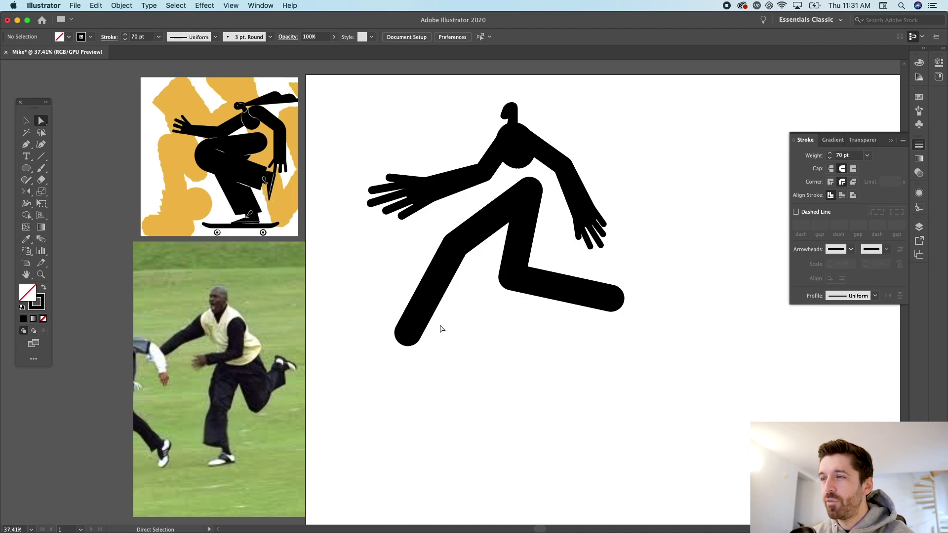
- Widen the front leg's foot end to about 145 px and the back leg's foot end by less with the Width tool
{"action": "left_click", "coordinate": [26, 204]}
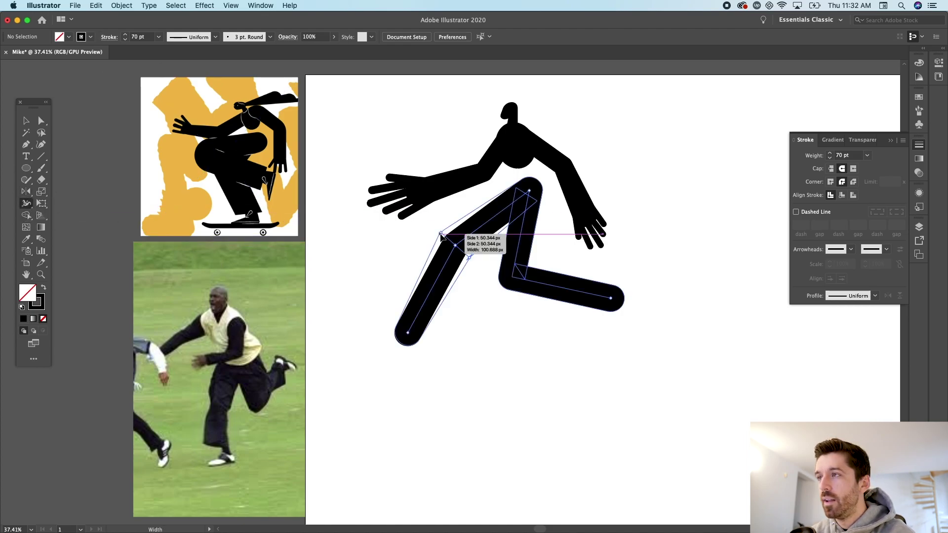
{"action": "left_click_drag", "start_coordinate": [406, 336], "coordinate": [382, 322]}
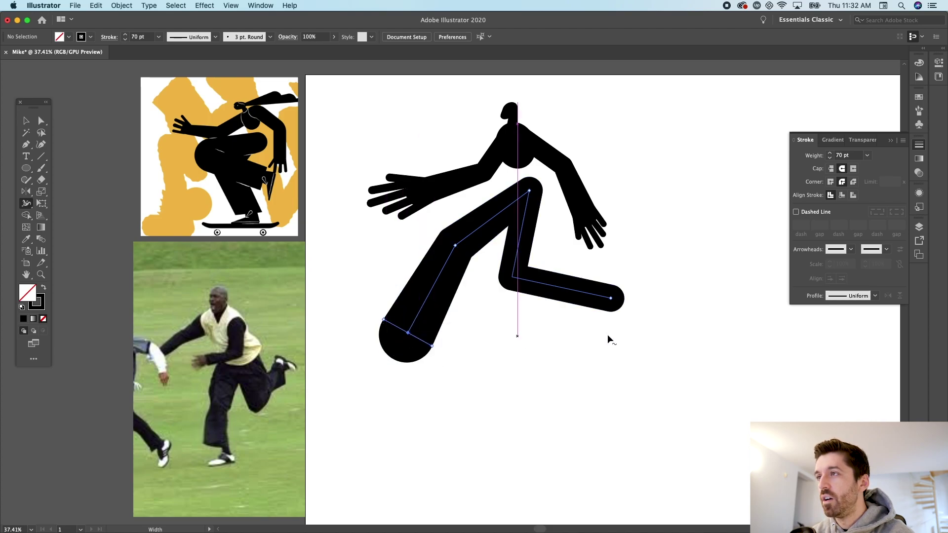
{"action": "left_click_drag", "start_coordinate": [615, 289], "coordinate": [618, 282]}
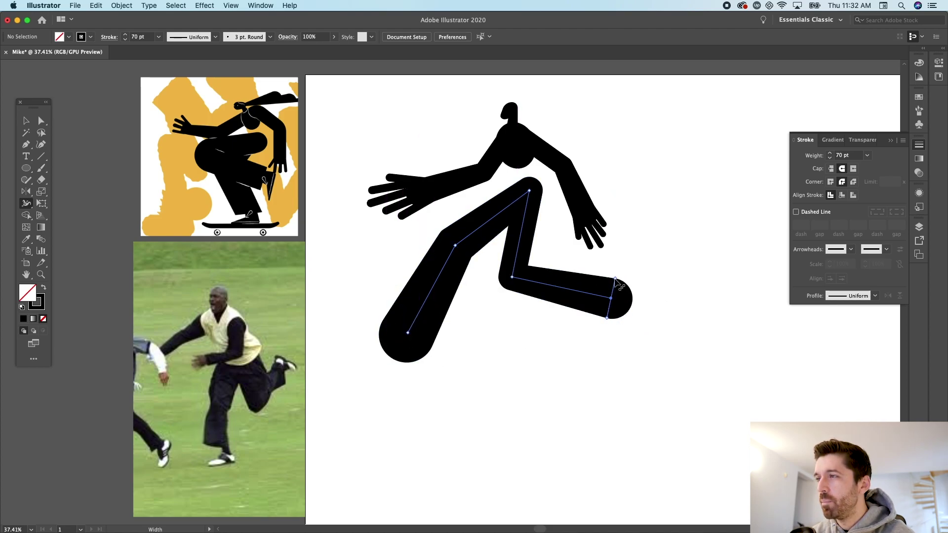
{"action": "key", "text": "v"}
{"action": "left_click", "coordinate": [620, 299]}
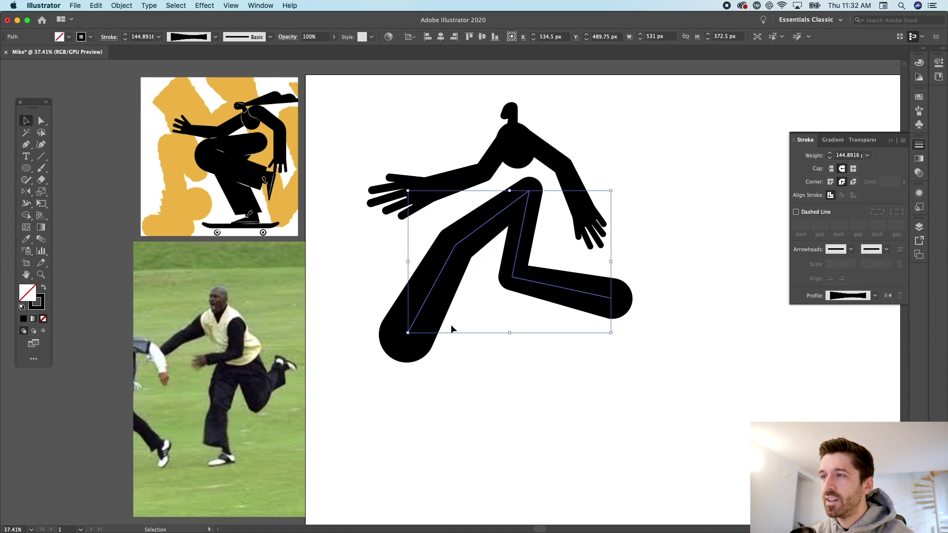
{"action": "left_click", "coordinate": [543, 376]}
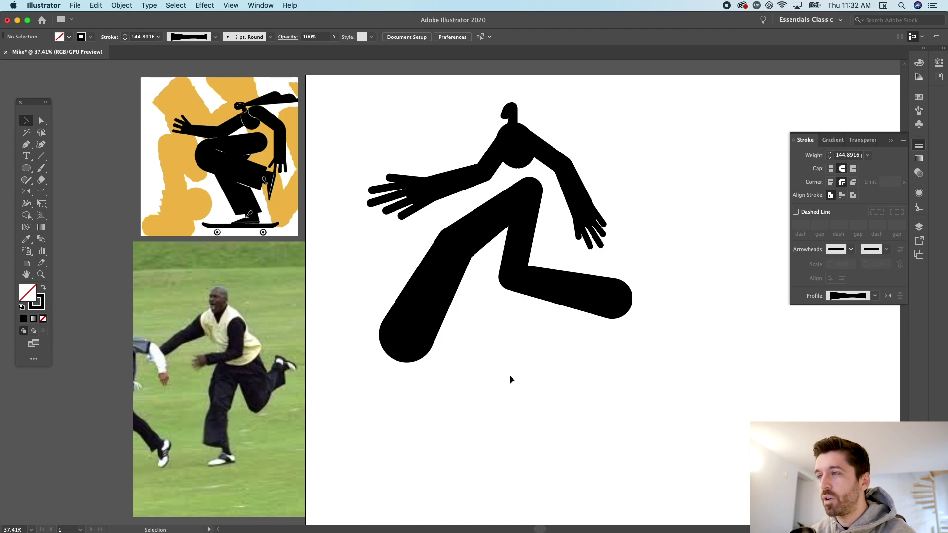
- Draw a white, strokeless four-sided shape over the front leg's rounded end to cut the trouser hem straight
{"action": "key", "text": "p"}
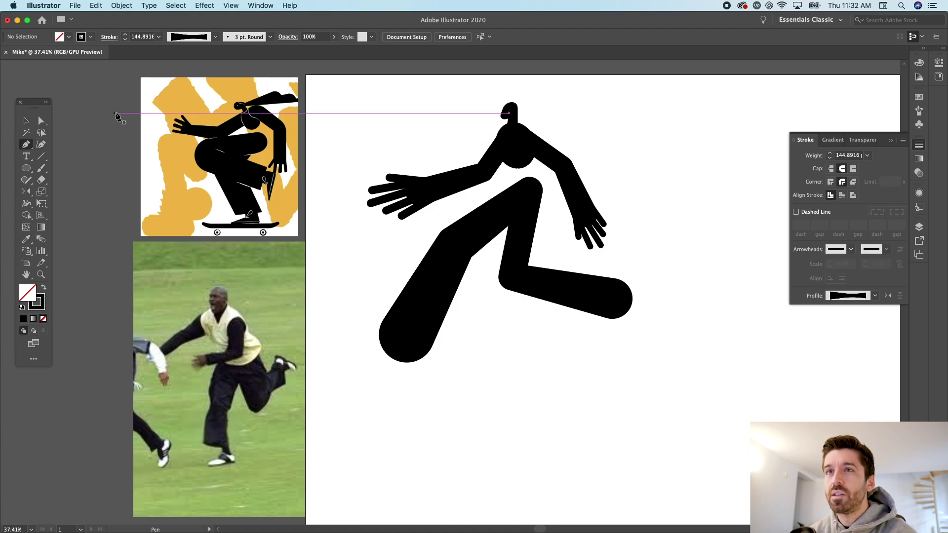
{"action": "left_click", "coordinate": [43, 287]}
{"action": "left_click", "coordinate": [60, 37]}
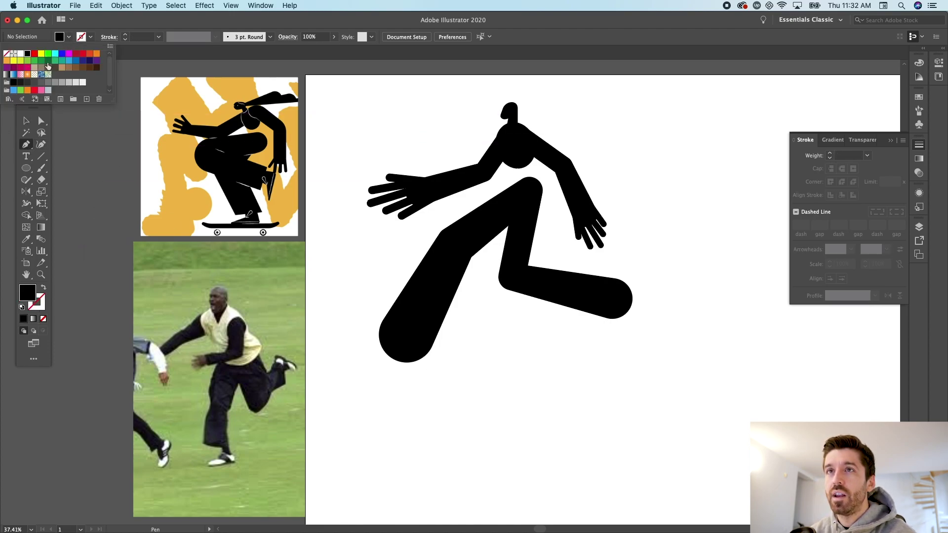
{"action": "left_click", "coordinate": [21, 54]}
{"action": "key", "text": "Escape"}
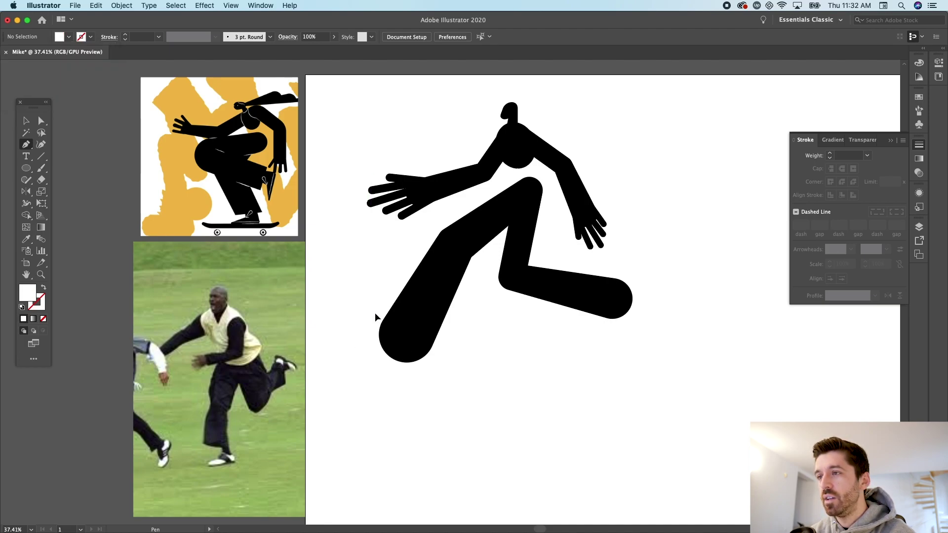
{"action": "left_click_drag", "start_coordinate": [407, 332], "coordinate": [439, 349]}
{"action": "left_click", "coordinate": [402, 397]}
{"action": "left_click", "coordinate": [333, 356]}
{"action": "left_click", "coordinate": [375, 314]}
{"action": "key", "text": "v"}
{"action": "left_click", "coordinate": [550, 400]}
{"action": "key", "text": "p"}
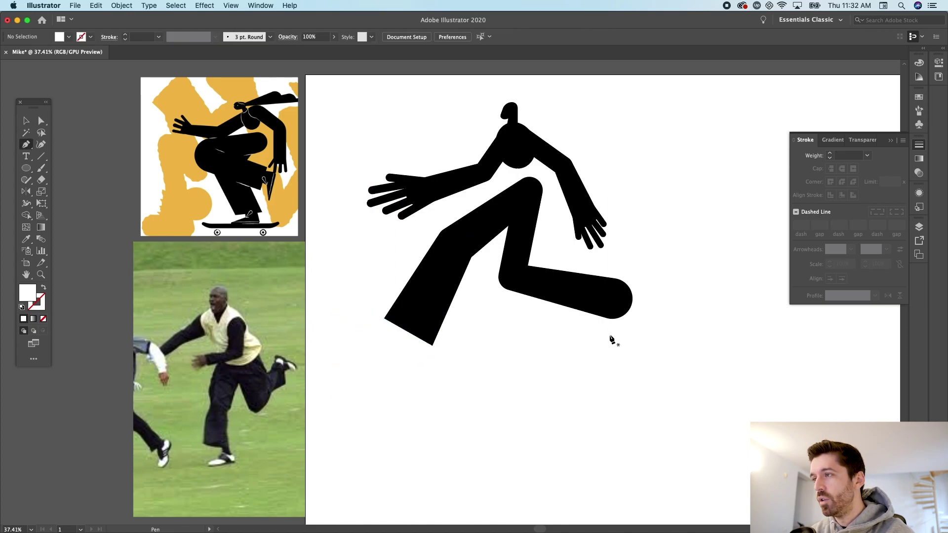
- Cover the back leg's rounded end with a white shape and draw a black shoe below the front trouser hem with the Pen tool
{"action": "left_click", "coordinate": [610, 334]}
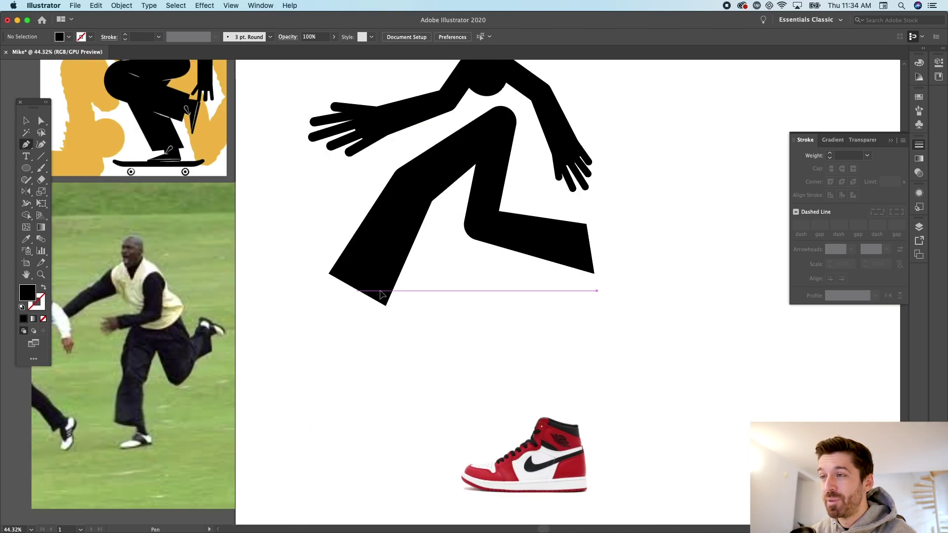
{"action": "left_click", "coordinate": [380, 290]}
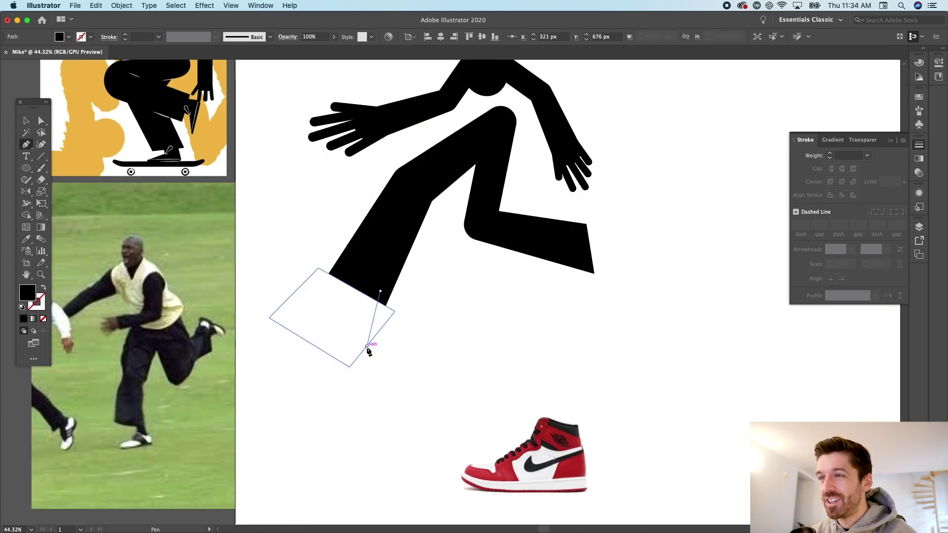
{"action": "left_click", "coordinate": [367, 345]}
{"action": "left_click", "coordinate": [269, 345]}
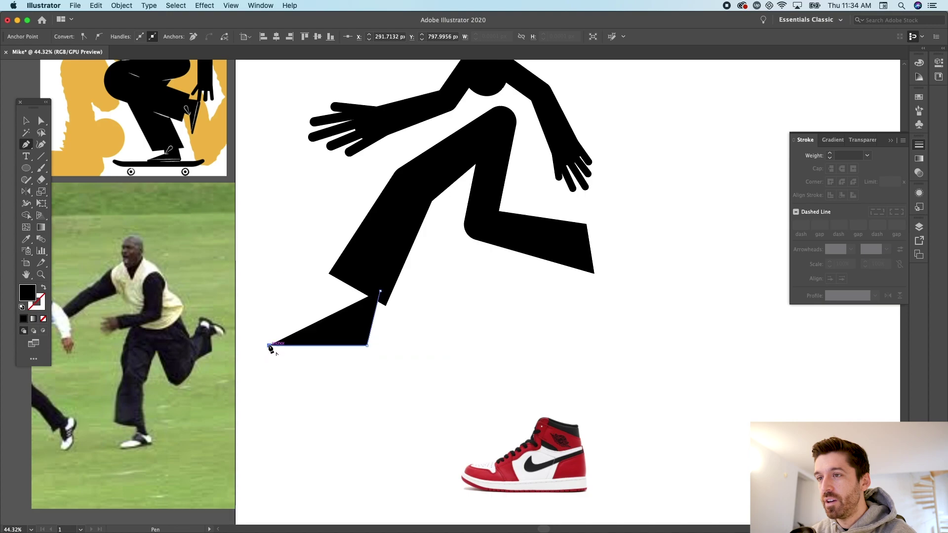
{"action": "left_click_drag", "start_coordinate": [280, 314], "coordinate": [294, 311]}
{"action": "left_click", "coordinate": [345, 302]}
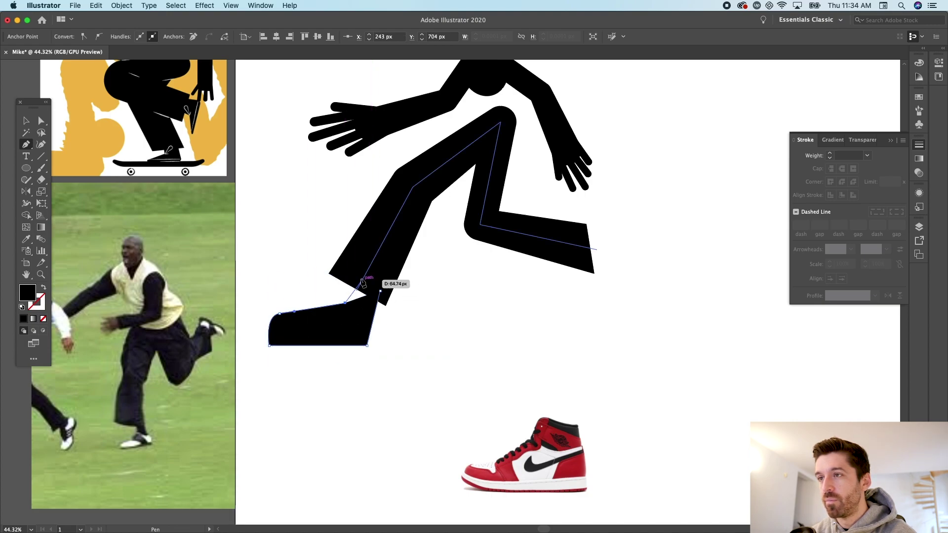
{"action": "left_click", "coordinate": [352, 279]}
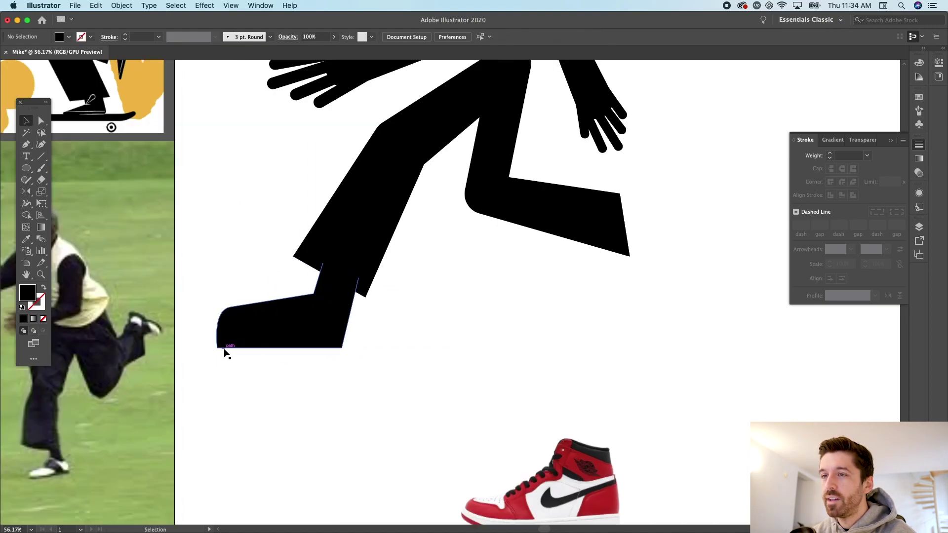
- Reshape the front shoe's toe, moving its lower tip anchor to about X 92, Y 817 px so the sole slopes
{"action": "key", "text": "a"}
{"action": "left_click_drag", "start_coordinate": [218, 348], "coordinate": [227, 356]}
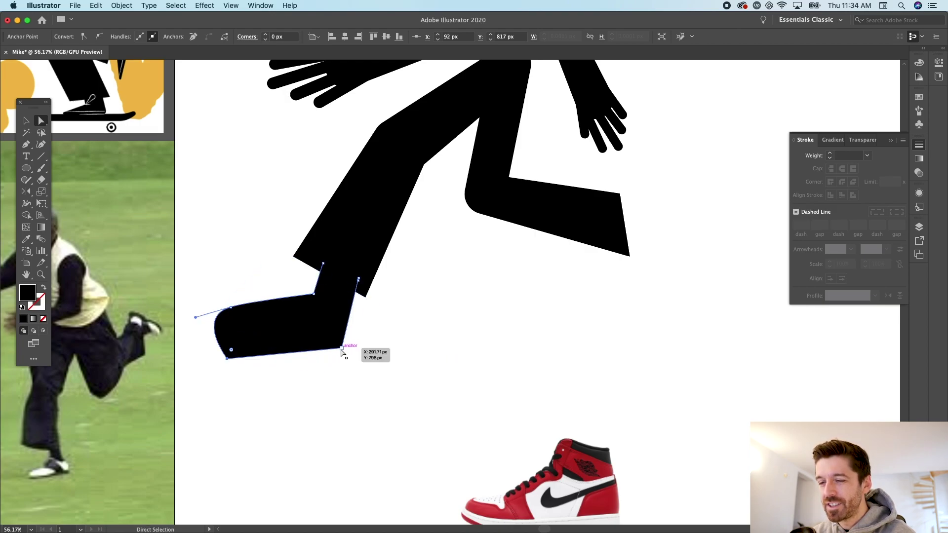
{"action": "left_click", "coordinate": [420, 389]}
- Draw a flat black triangle about 507 × 93 px beneath the front shoe as its ground shadow, covering the sole's lower edge
{"action": "scroll", "coordinate": [419, 388], "scroll_direction": "down", "scroll_amount": 5}
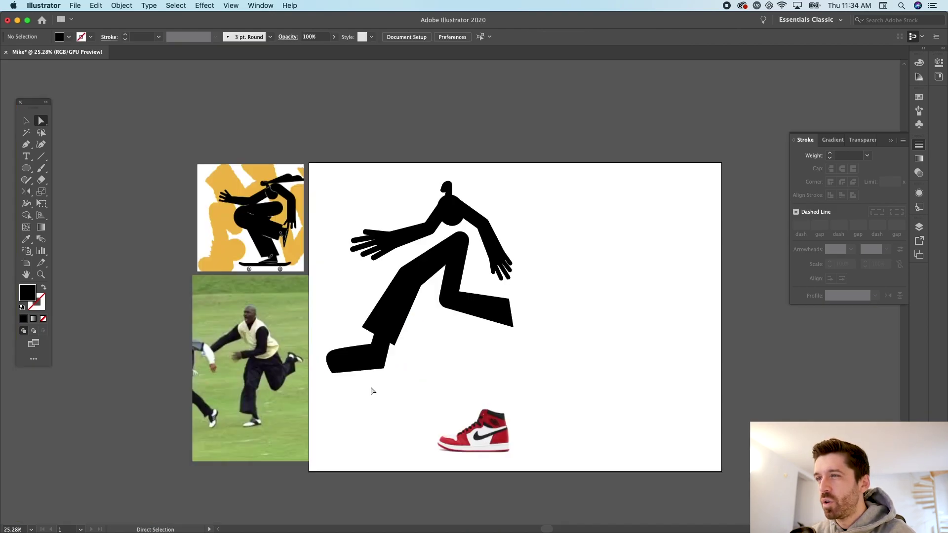
{"action": "scroll", "coordinate": [372, 390], "scroll_direction": "up", "scroll_amount": 5}
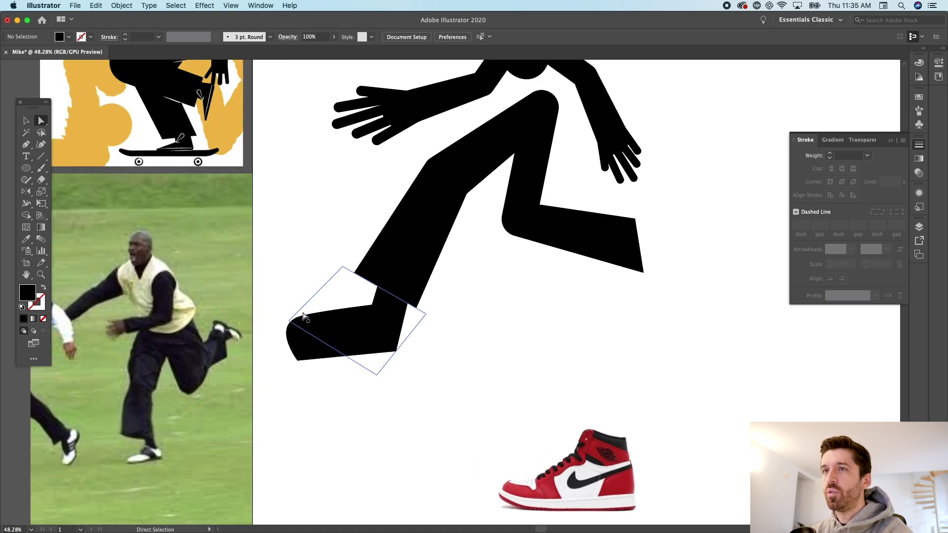
{"action": "scroll", "coordinate": [303, 308], "scroll_direction": "down", "scroll_amount": 2}
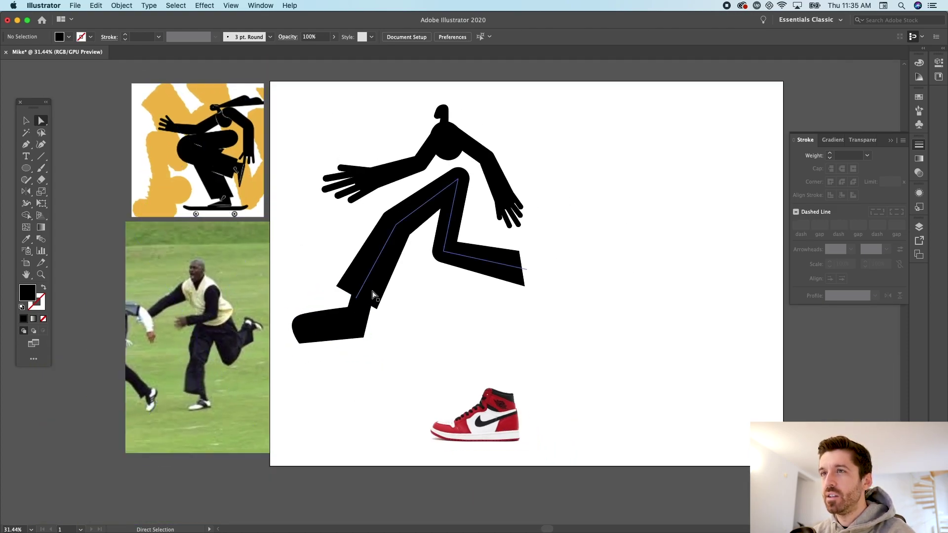
{"action": "scroll", "coordinate": [372, 295], "scroll_direction": "up", "scroll_amount": 2}
{"action": "key", "text": "p"}
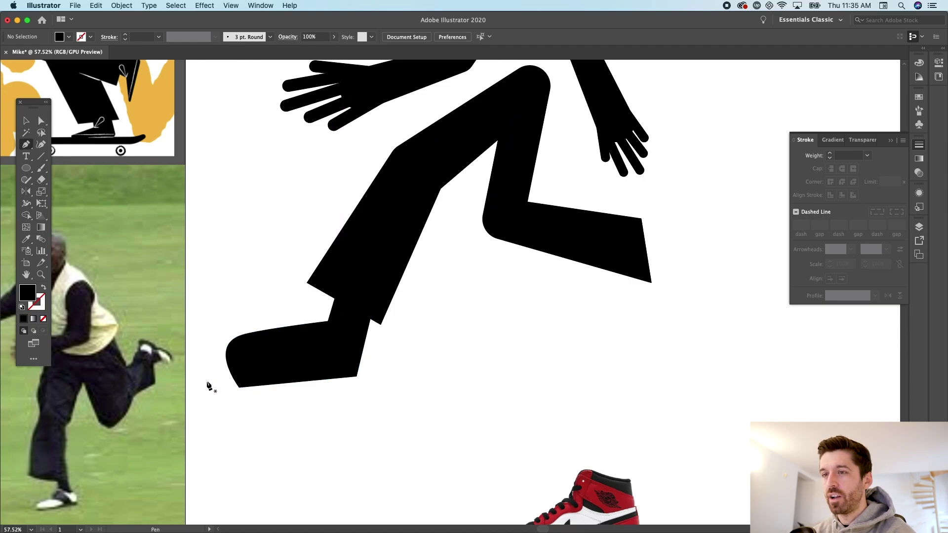
{"action": "scroll", "coordinate": [193, 385], "scroll_direction": "down", "scroll_amount": 2}
{"action": "left_click", "coordinate": [191, 378]}
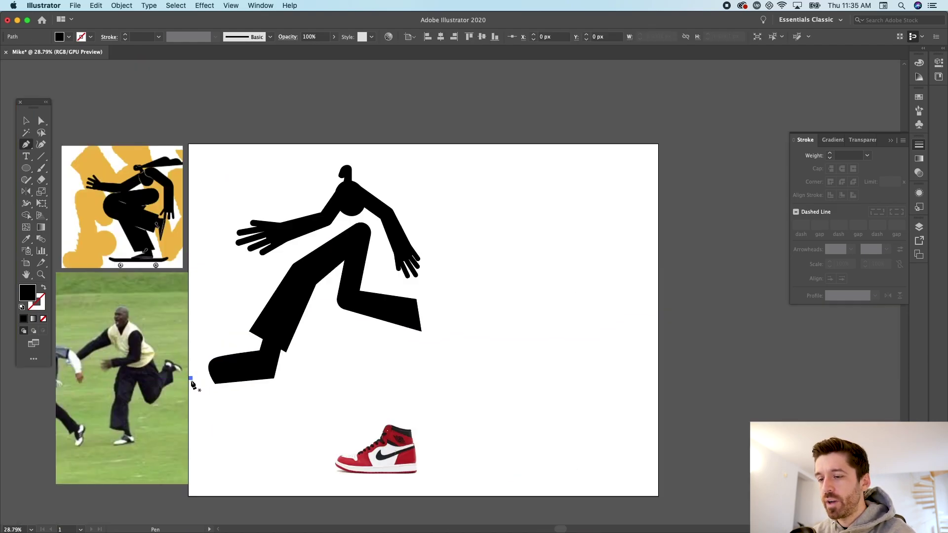
{"action": "left_click", "coordinate": [340, 378]}
{"action": "left_click", "coordinate": [232, 405]}
{"action": "left_click", "coordinate": [191, 379]}
{"action": "key", "text": "v"}
{"action": "left_click", "coordinate": [279, 457]}
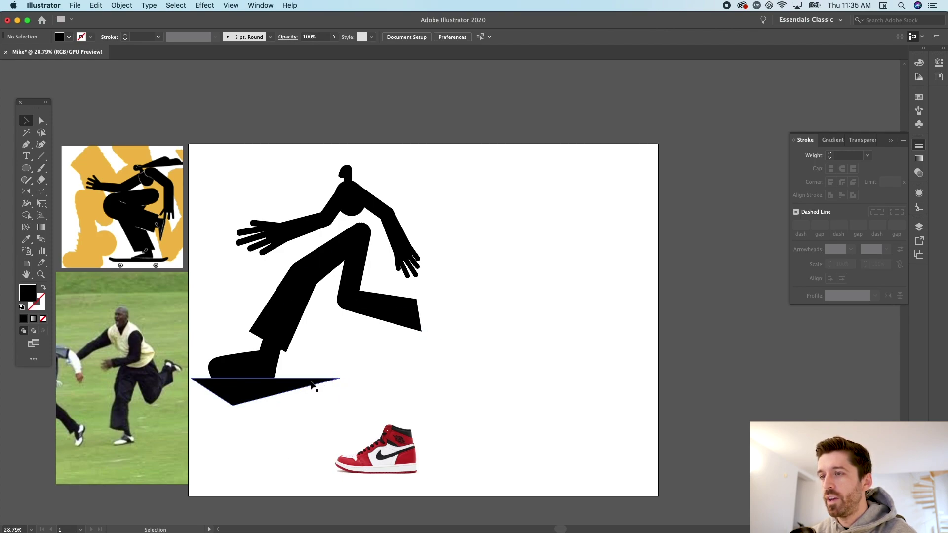
- Place a vertically mirrored copy of the triangular shadow below the back leg and pull its far corner inward to shorten it
{"action": "left_click_drag", "start_coordinate": [312, 385], "coordinate": [495, 380]}
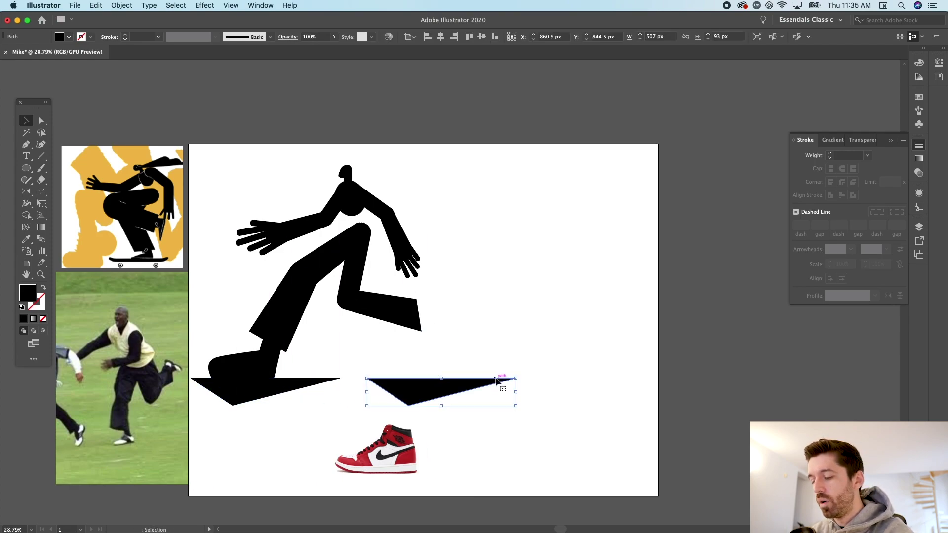
{"action": "key", "text": "o"}
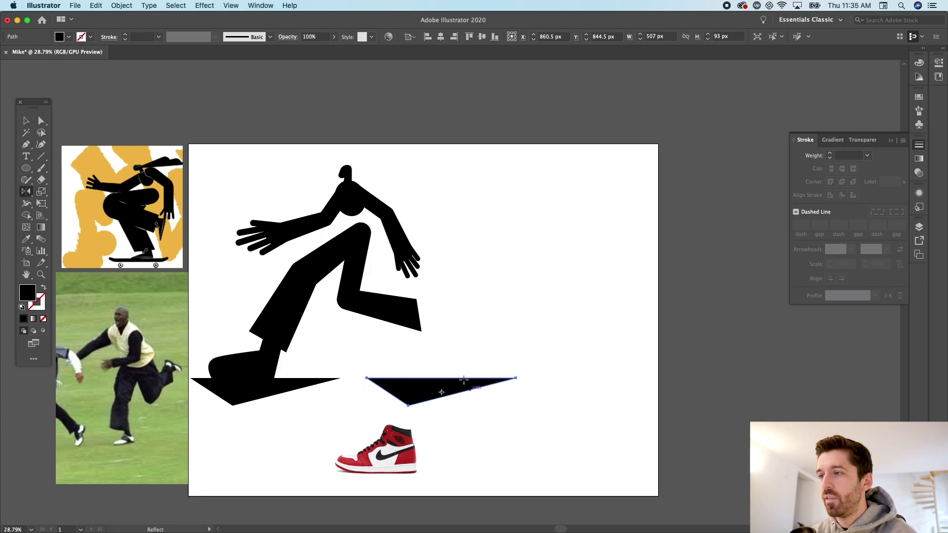
{"action": "left_click_drag", "start_coordinate": [427, 396], "coordinate": [423, 351]}
{"action": "key", "text": "a"}
{"action": "left_click_drag", "start_coordinate": [515, 378], "coordinate": [449, 377]}
{"action": "left_click", "coordinate": [527, 397]}
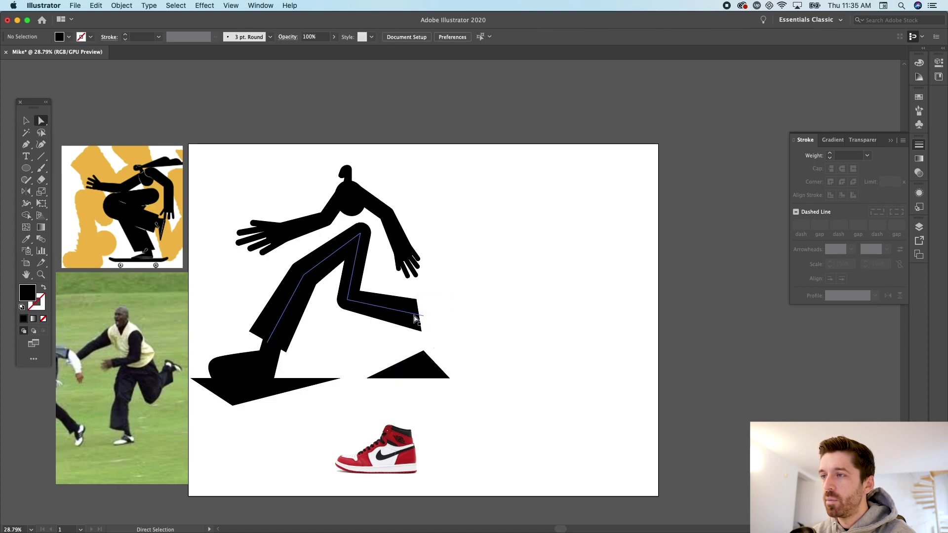
- Duplicate the front shoe and rotate the copy to hang from the back trouser hem, about 126 × 172 px
{"action": "key", "text": "v"}
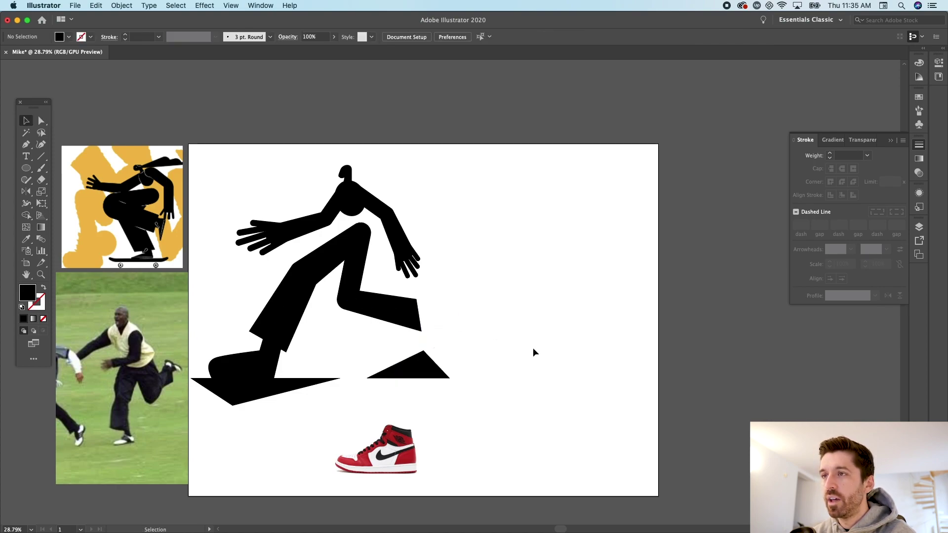
{"action": "left_click", "coordinate": [254, 373]}
{"action": "left_click_drag", "start_coordinate": [271, 374], "coordinate": [443, 350]}
{"action": "left_click_drag", "start_coordinate": [462, 315], "coordinate": [393, 291]}
{"action": "left_click_drag", "start_coordinate": [395, 373], "coordinate": [439, 335]}
{"action": "scroll", "coordinate": [438, 331], "scroll_direction": "up", "scroll_amount": 5}
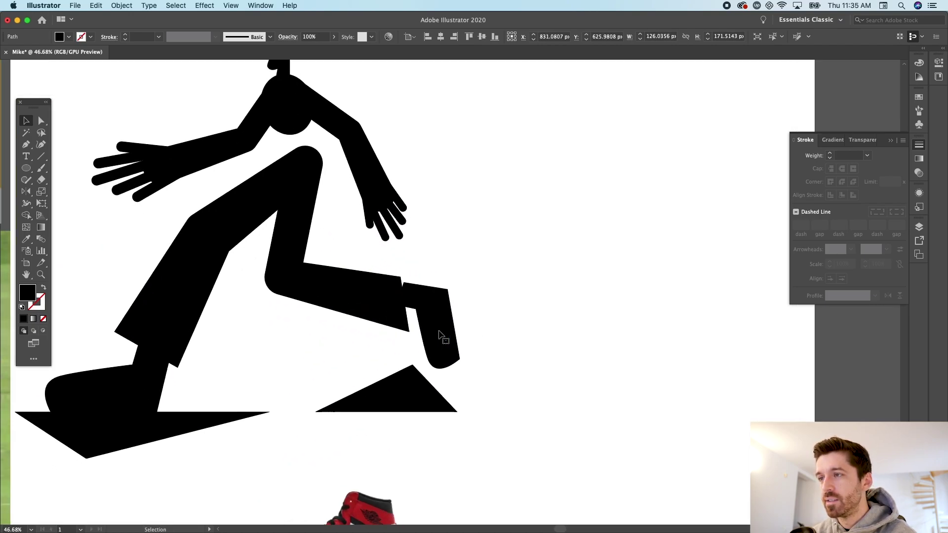
- Reshape the back shadow into a flatter, wider triangle beneath the raised back shoe
{"action": "key", "text": "a"}
{"action": "left_click", "coordinate": [511, 352]}
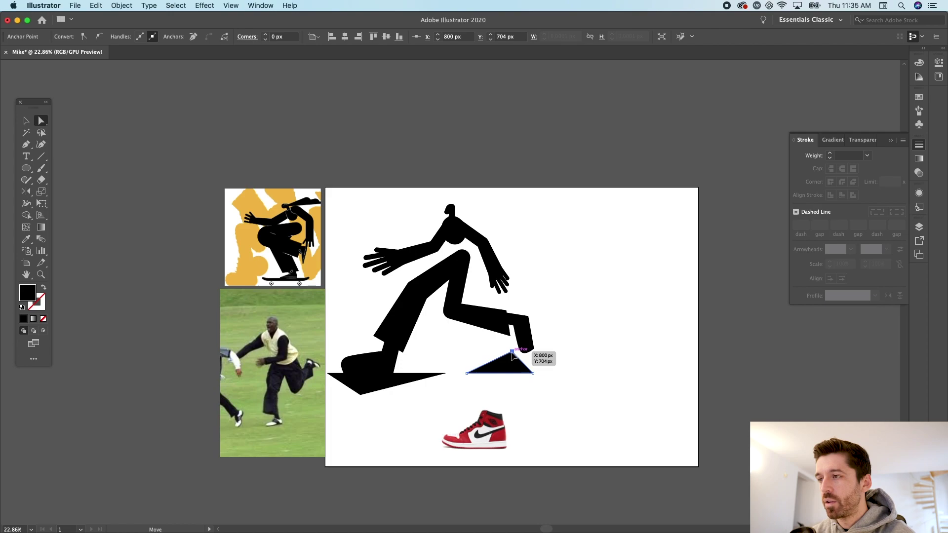
{"action": "left_click_drag", "start_coordinate": [511, 354], "coordinate": [531, 364]}
{"action": "left_click_drag", "start_coordinate": [532, 372], "coordinate": [567, 373]}
{"action": "left_click", "coordinate": [573, 412]}
- Select the whole figure with its shadows and move it to the centre of the artboard
{"action": "key", "text": "v"}
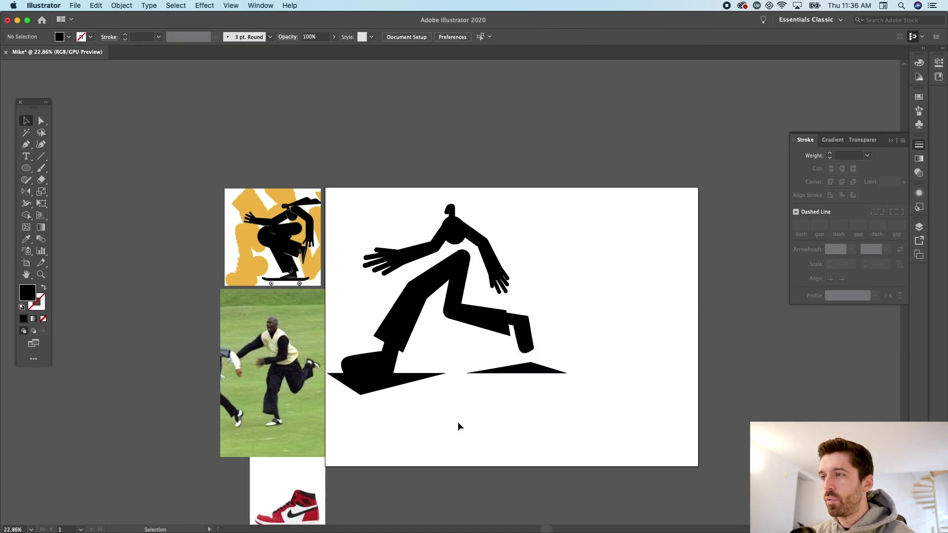
{"action": "left_click_drag", "start_coordinate": [590, 406], "coordinate": [353, 190]}
{"action": "left_click_drag", "start_coordinate": [465, 286], "coordinate": [520, 313]}
{"action": "left_click", "coordinate": [653, 341]}
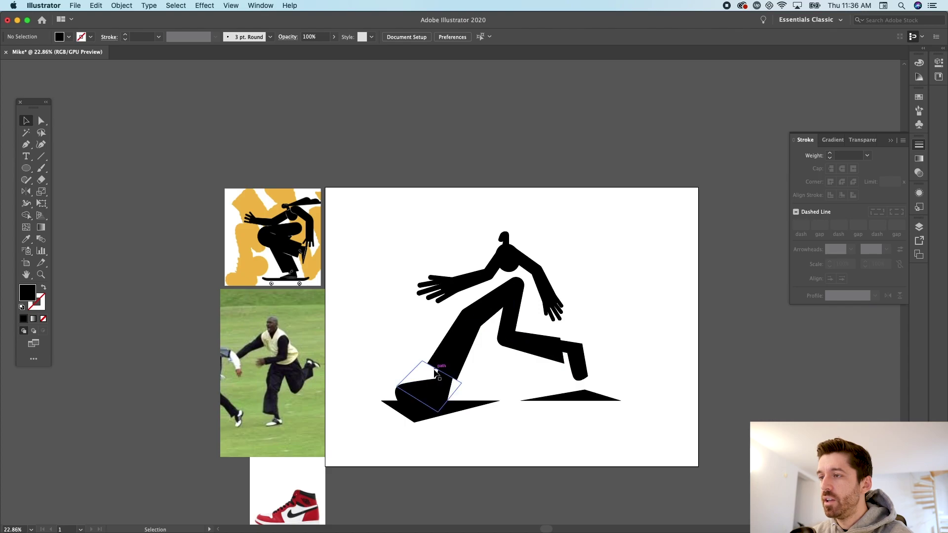
- Expand all of the character's artwork into filled shapes
{"action": "left_click_drag", "start_coordinate": [620, 438], "coordinate": [352, 219]}
{"action": "left_click", "coordinate": [121, 5]}
{"action": "left_click", "coordinate": [148, 123]}
{"action": "left_click", "coordinate": [509, 373]}
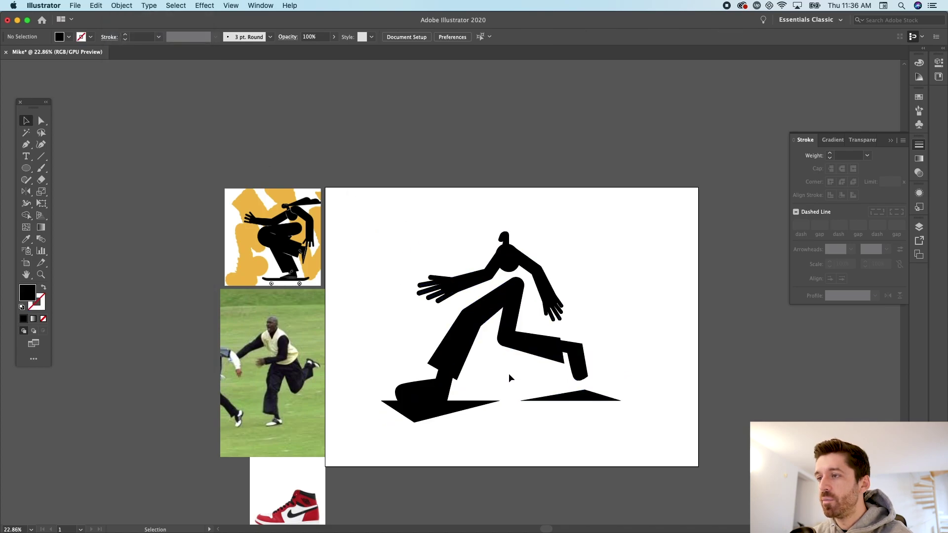
- Select the legs together with both white hem shapes and combine them with the Pathfinder Merge operation
{"action": "left_click", "coordinate": [453, 393]}
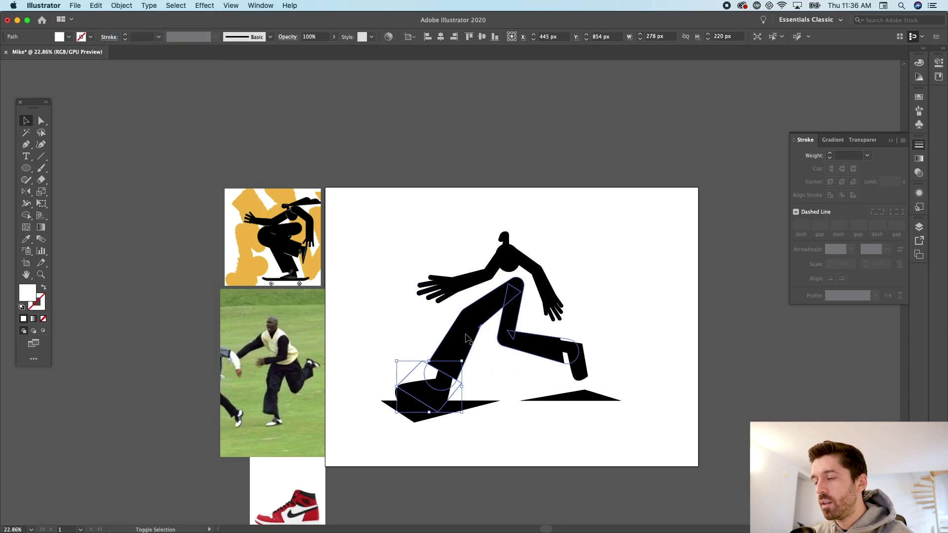
{"action": "left_click", "coordinate": [467, 338], "text": "shift"}
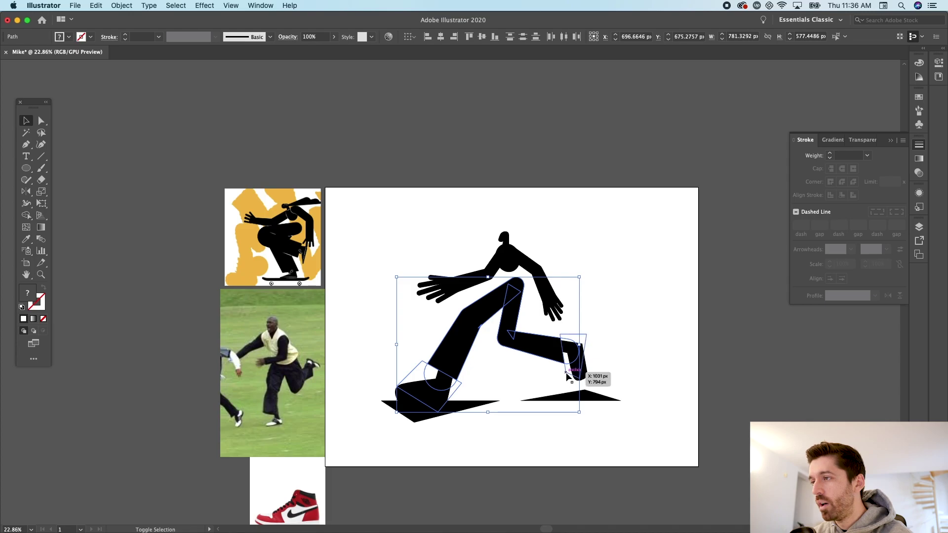
{"action": "left_click", "coordinate": [568, 377], "text": "shift"}
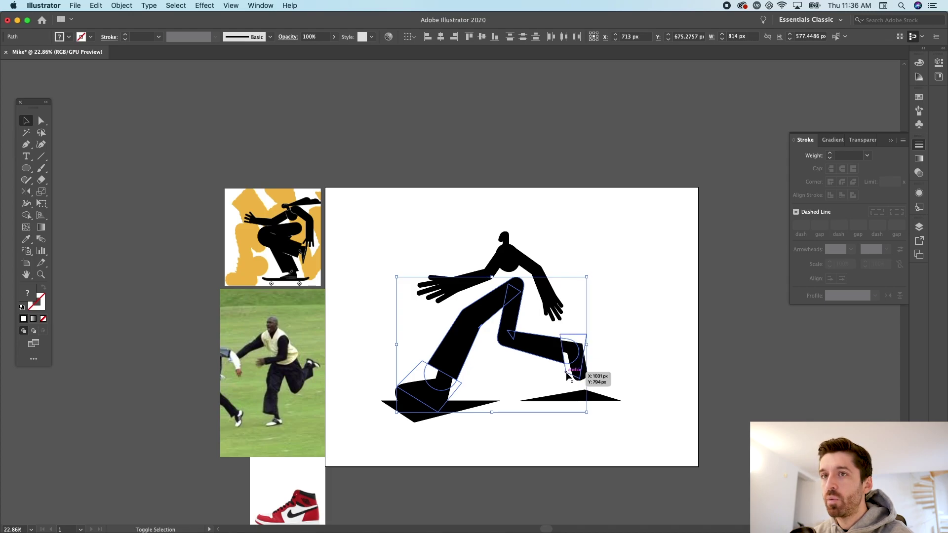
{"action": "left_click", "coordinate": [260, 6]}
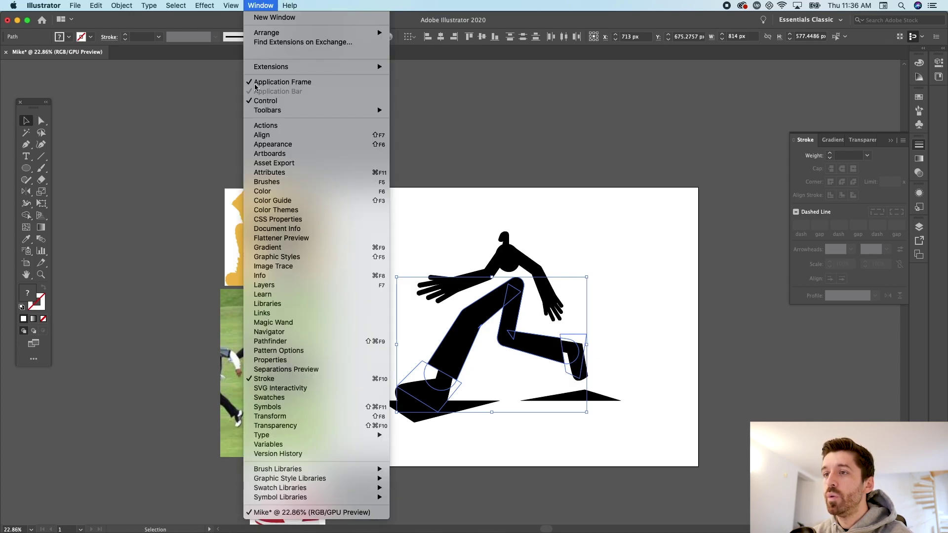
{"action": "left_click", "coordinate": [270, 341]}
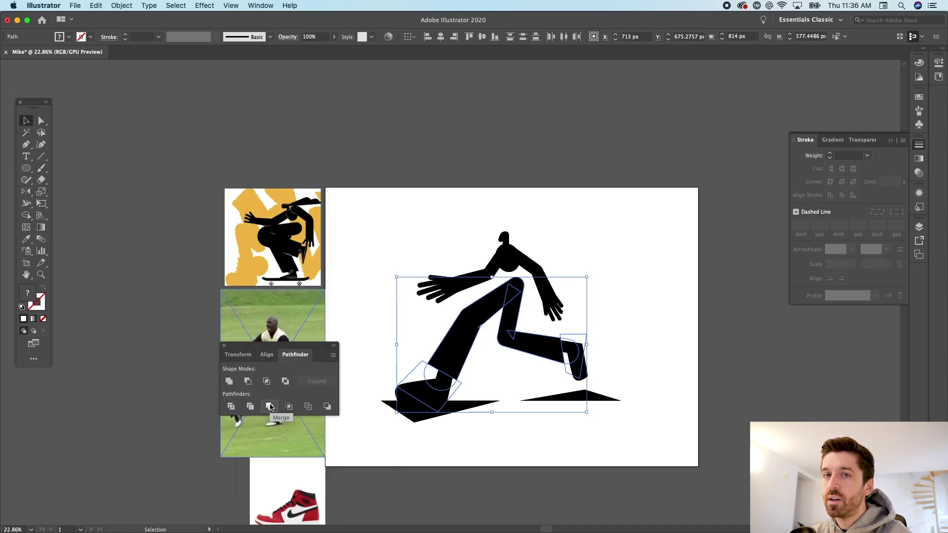
{"action": "left_click", "coordinate": [270, 406]}
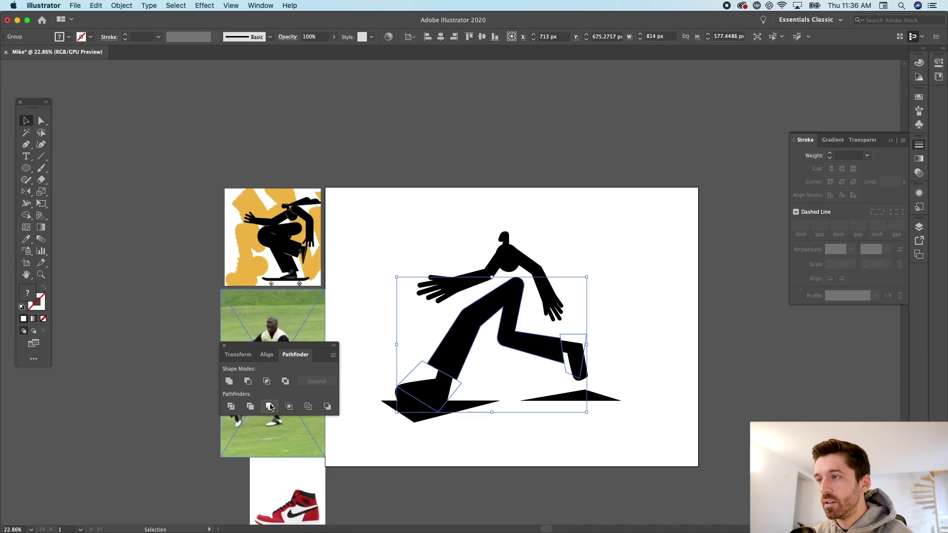
- Isolate the merged legs group, delete the white hem pieces at both feet, and leave isolation
{"action": "double_click", "coordinate": [462, 335]}
{"action": "left_click", "coordinate": [428, 396]}
{"action": "key", "text": "Delete"}
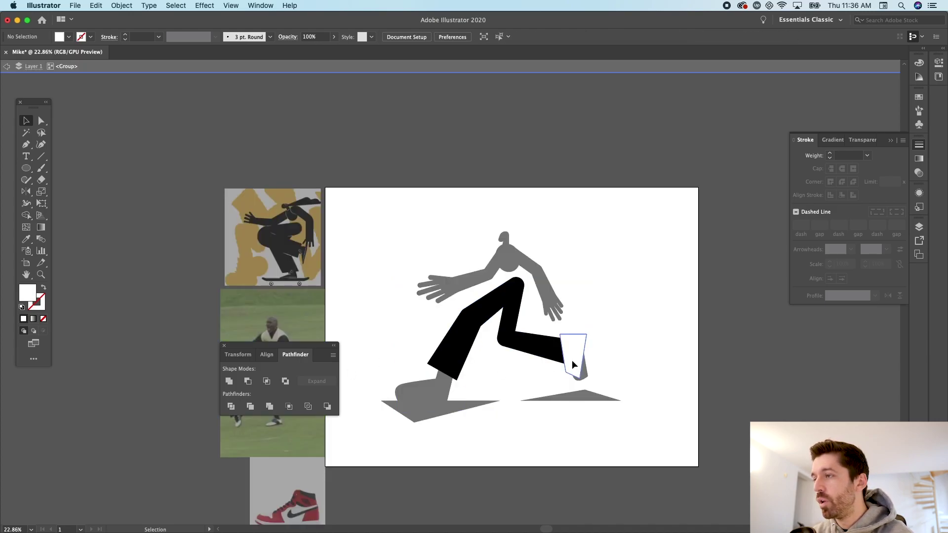
{"action": "double_click", "coordinate": [449, 211]}
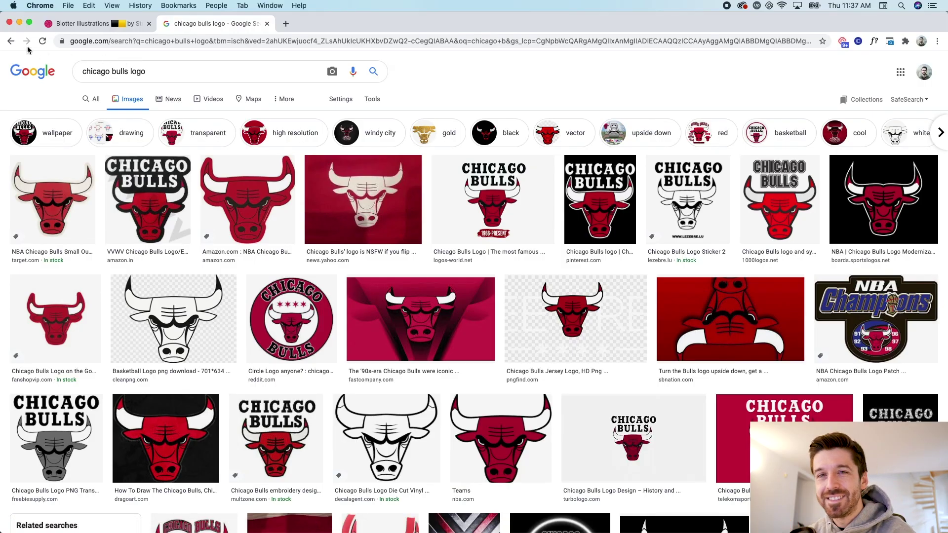
- Copy the Chicago Bulls decal image from the Google results, paste it into the Illustrator document and place it at the artboard's right edge
{"action": "left_click", "coordinate": [58, 185]}
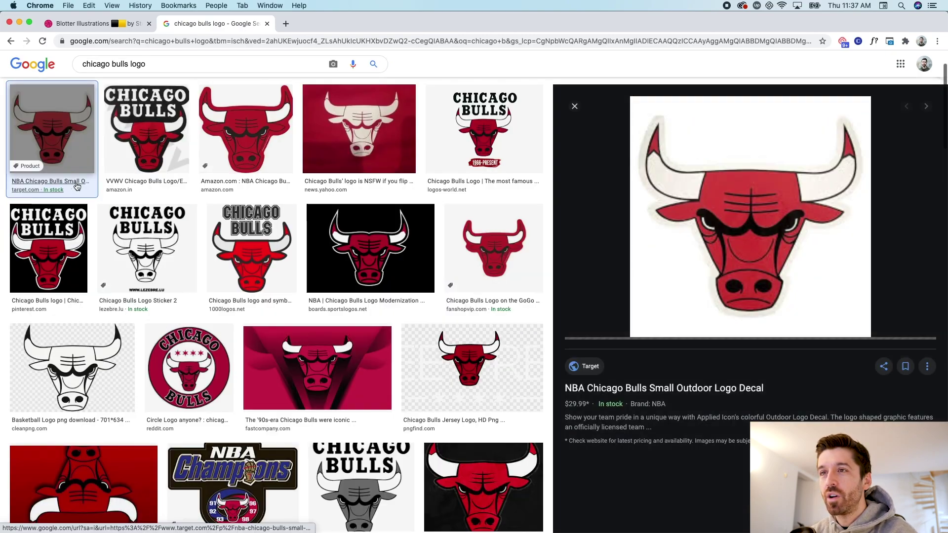
{"action": "right_click", "coordinate": [775, 222]}
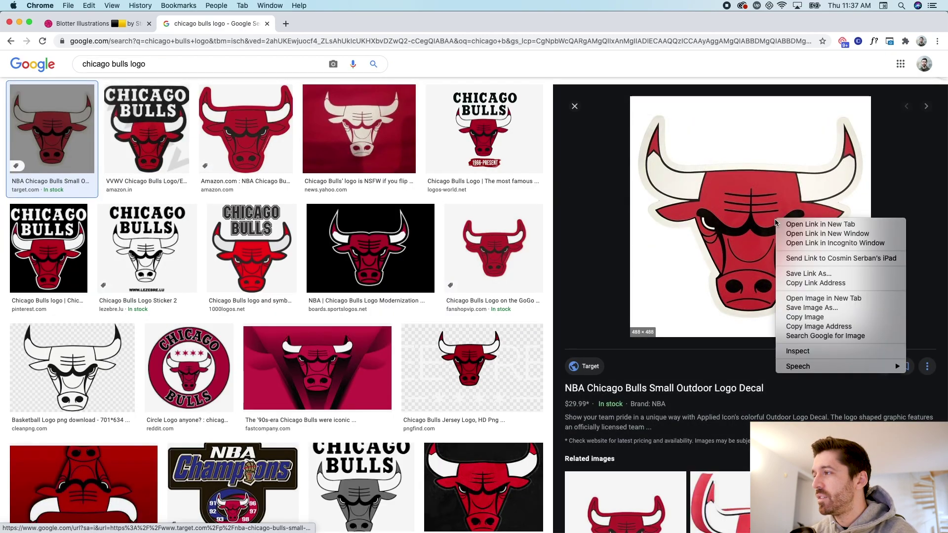
{"action": "left_click", "coordinate": [804, 317]}
{"action": "key", "text": "super+Tab"}
{"action": "key", "text": "super+v"}
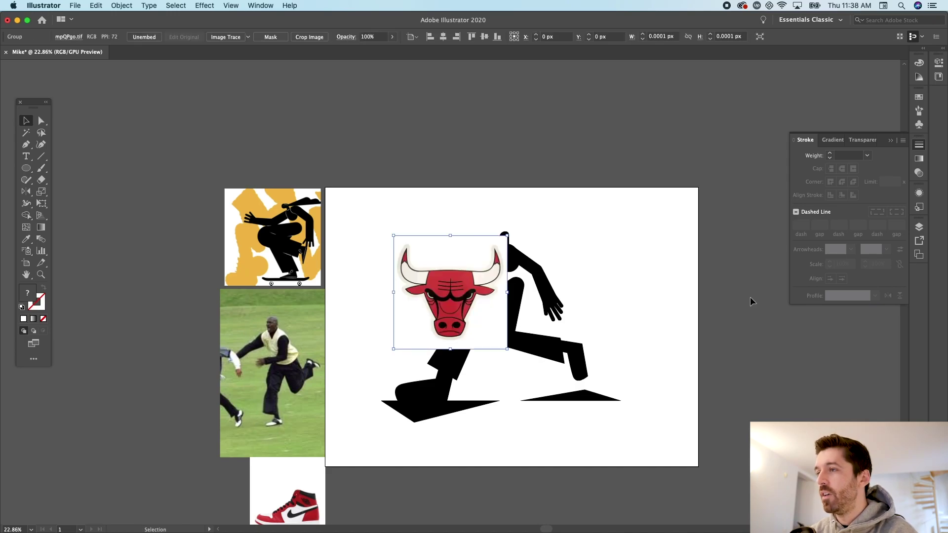
{"action": "left_click_drag", "start_coordinate": [470, 300], "coordinate": [739, 336]}
{"action": "left_click_drag", "start_coordinate": [753, 359], "coordinate": [638, 355]}
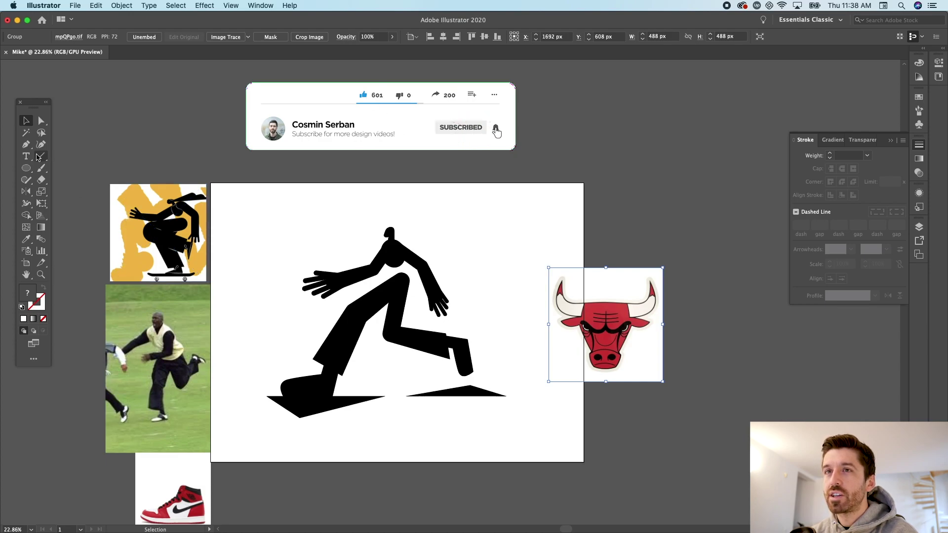
- Choose the Pencil tool and confirm its options with Fidelity one notch away from Accurate
{"action": "left_click", "coordinate": [31, 183]}
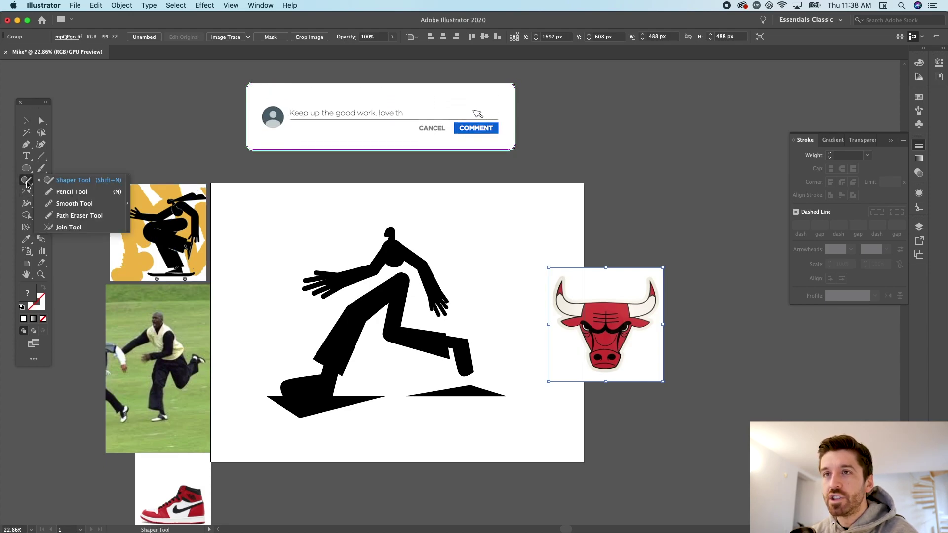
{"action": "left_click", "coordinate": [70, 191]}
{"action": "double_click", "coordinate": [26, 180]}
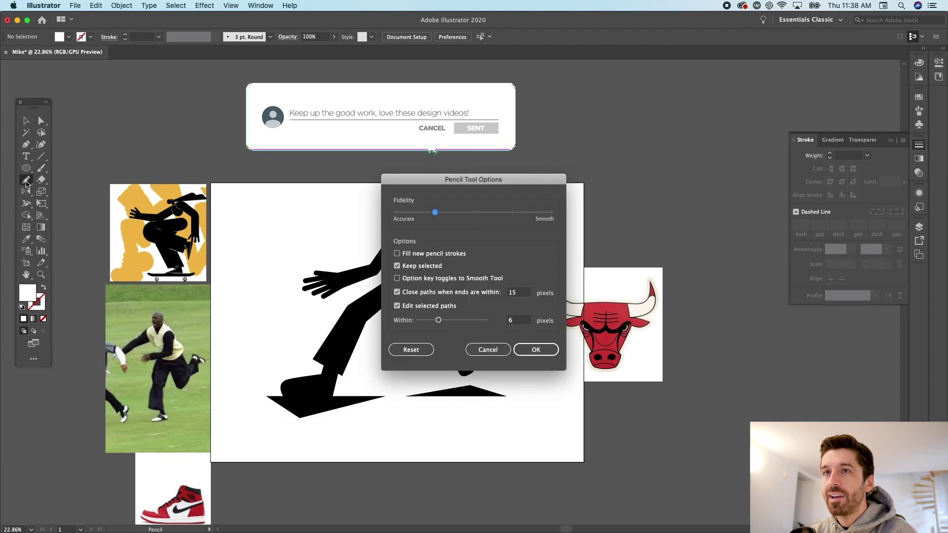
{"action": "mouse_move", "coordinate": [436, 216]}
{"action": "left_mouse_down"}
{"action": "mouse_move", "coordinate": [480, 218]}
{"action": "mouse_move", "coordinate": [438, 217]}
{"action": "left_mouse_up"}
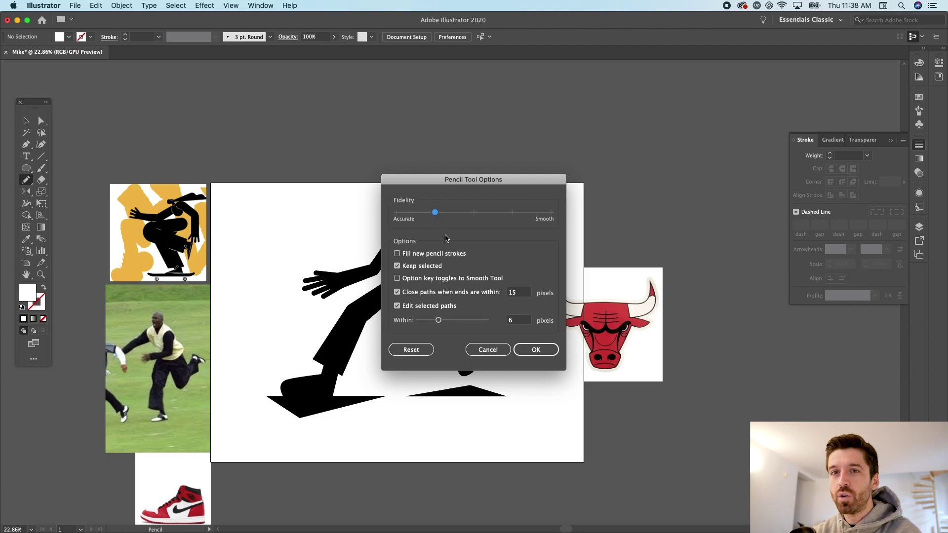
{"action": "left_click", "coordinate": [535, 349]}
- Trace the outlines of both horns of the Bulls logo freehand with the Pencil tool
{"action": "scroll", "coordinate": [650, 316], "scroll_direction": "up", "scroll_amount": 6}
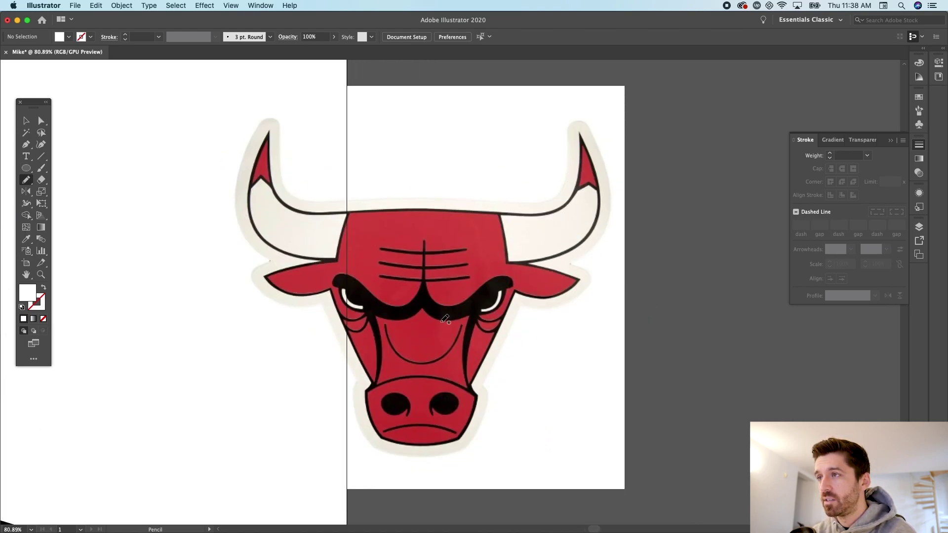
{"action": "mouse_move", "coordinate": [338, 222]}
{"action": "left_mouse_down"}
{"action": "mouse_move", "coordinate": [313, 258]}
{"action": "mouse_move", "coordinate": [282, 246]}
{"action": "left_mouse_up"}
{"action": "mouse_move", "coordinate": [252, 202]}
{"action": "left_mouse_down"}
{"action": "mouse_move", "coordinate": [246, 191]}
{"action": "mouse_move", "coordinate": [268, 131]}
{"action": "mouse_move", "coordinate": [270, 142]}
{"action": "left_mouse_up"}
{"action": "left_click_drag", "start_coordinate": [273, 175], "coordinate": [337, 211]}
{"action": "mouse_move", "coordinate": [512, 214]}
{"action": "left_mouse_down"}
{"action": "mouse_move", "coordinate": [526, 263]}
{"action": "mouse_move", "coordinate": [574, 246]}
{"action": "mouse_move", "coordinate": [601, 220]}
{"action": "left_mouse_up"}
- Trace the bull's head freehand down around the muzzle and back across the forehead, and outline both ears as separate shapes
{"action": "mouse_move", "coordinate": [352, 212]}
{"action": "left_mouse_down"}
{"action": "mouse_move", "coordinate": [377, 426]}
{"action": "mouse_move", "coordinate": [412, 444]}
{"action": "mouse_move", "coordinate": [456, 440]}
{"action": "left_mouse_up"}
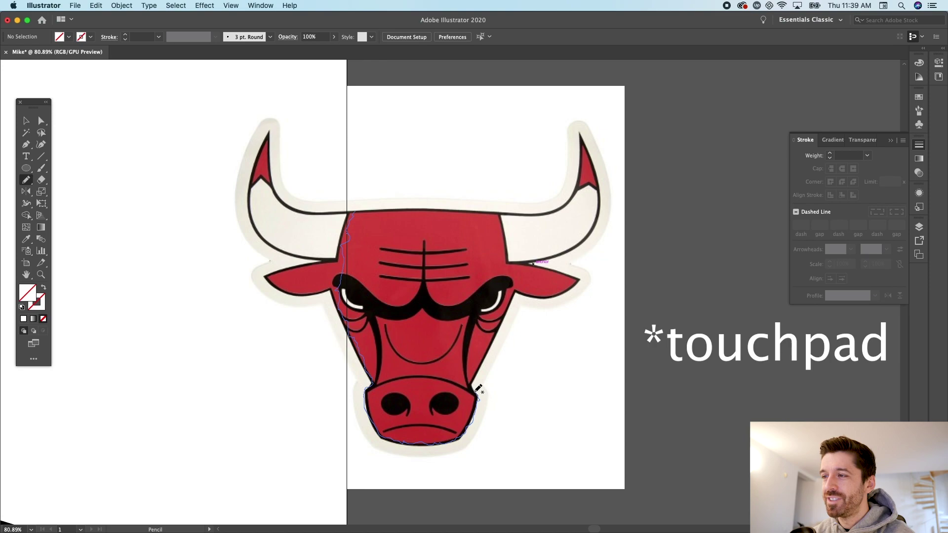
{"action": "left_click_drag", "start_coordinate": [488, 362], "coordinate": [490, 350]}
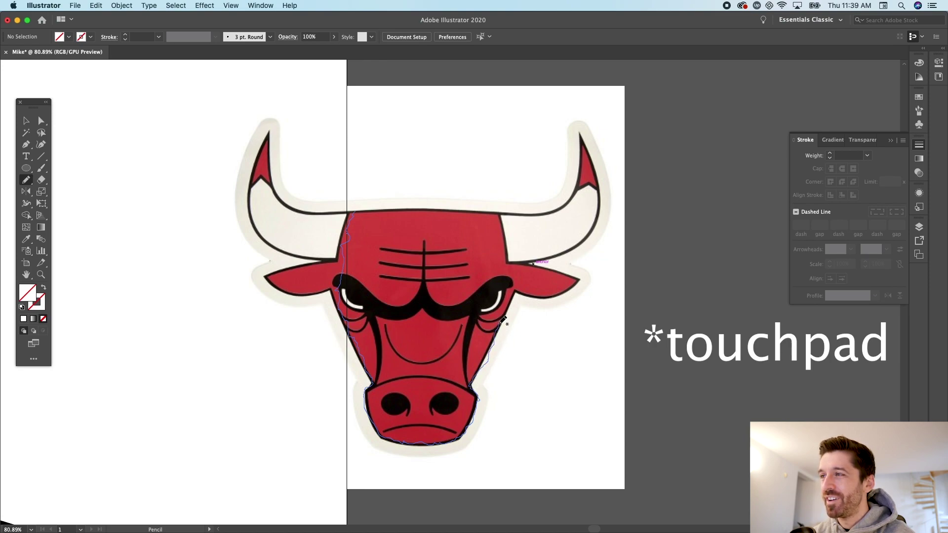
{"action": "left_click_drag", "start_coordinate": [506, 305], "coordinate": [503, 250]}
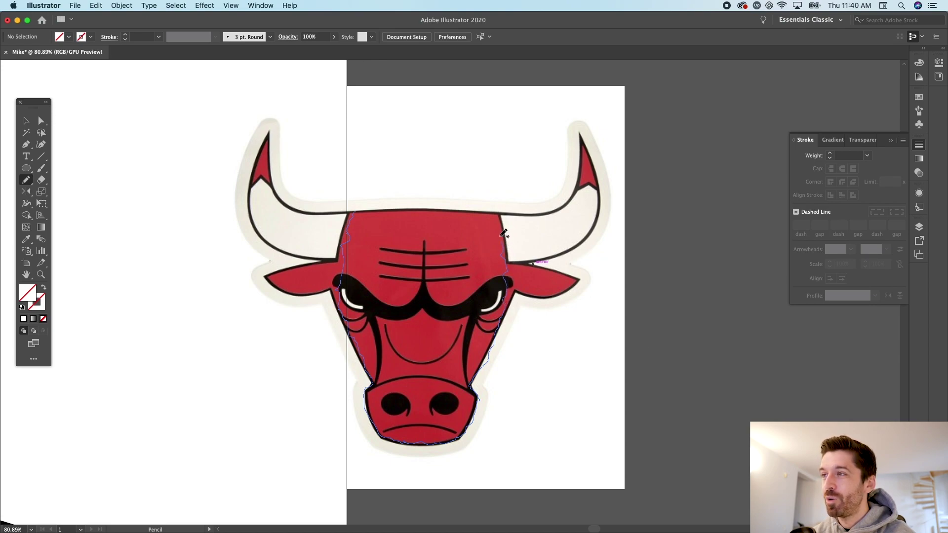
{"action": "left_click_drag", "start_coordinate": [491, 209], "coordinate": [361, 211]}
- Move the Bulls image clear of the tracing, and fill all the traced shapes with the red sampled from the logo
{"action": "key", "text": "v"}
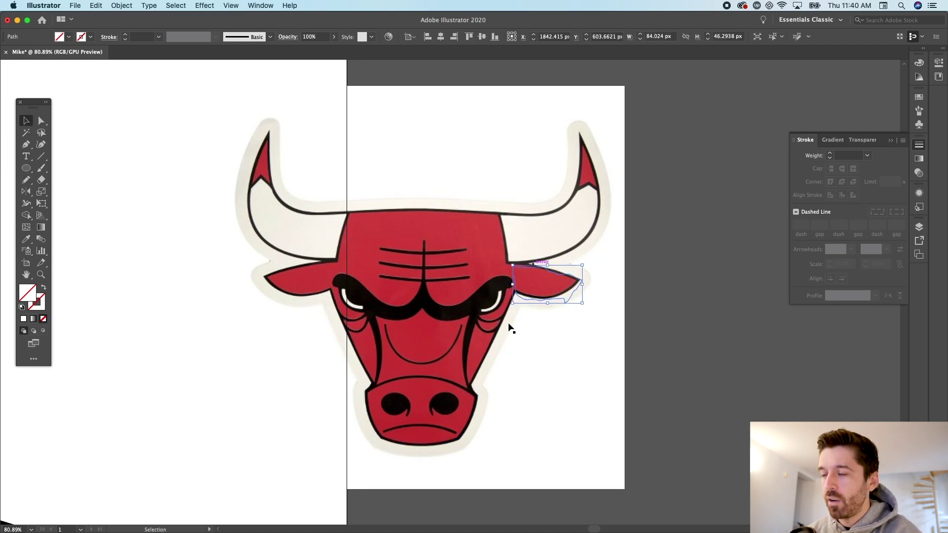
{"action": "left_click", "coordinate": [514, 371]}
{"action": "scroll", "coordinate": [513, 376], "scroll_direction": "down", "scroll_amount": 3}
{"action": "left_click_drag", "start_coordinate": [516, 377], "coordinate": [838, 376]}
{"action": "mouse_move", "coordinate": [611, 424]}
{"action": "left_mouse_down"}
{"action": "mouse_move", "coordinate": [279, 121]}
{"action": "mouse_move", "coordinate": [311, 131]}
{"action": "left_mouse_up"}
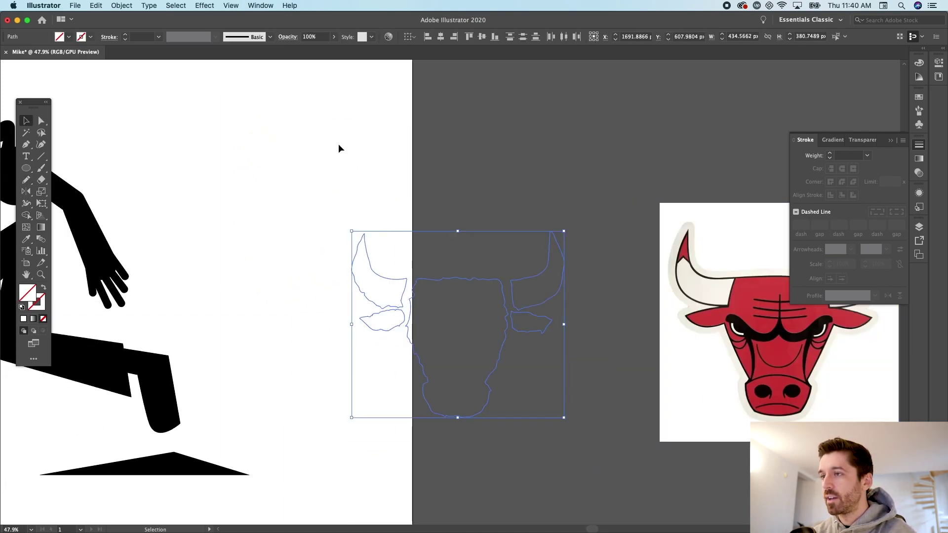
{"action": "key", "text": "i"}
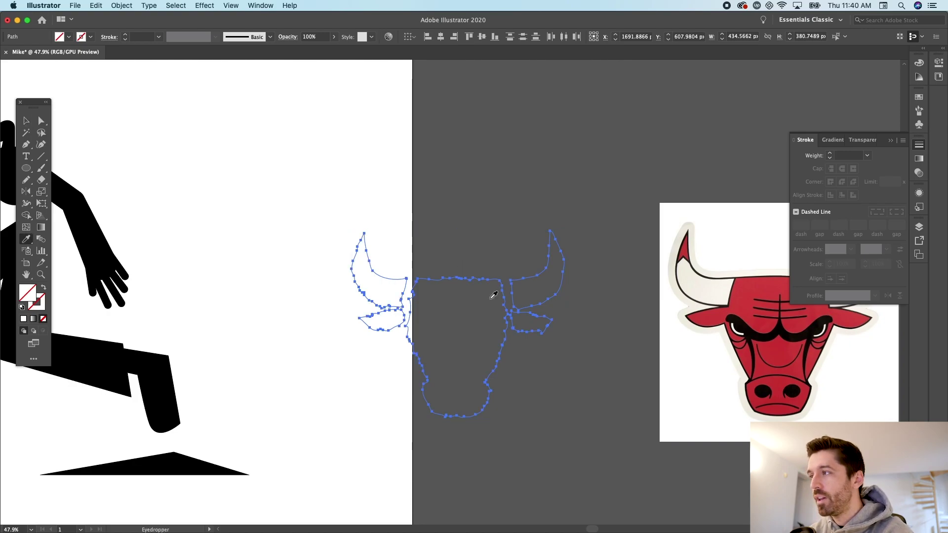
{"action": "left_click", "coordinate": [750, 283]}
- Move the red bull shapes onto the artboard, enlarge them to about 1169 by 1024 px and send them behind the character
{"action": "key", "text": "v"}
{"action": "scroll", "coordinate": [434, 381], "scroll_direction": "down", "scroll_amount": 6}
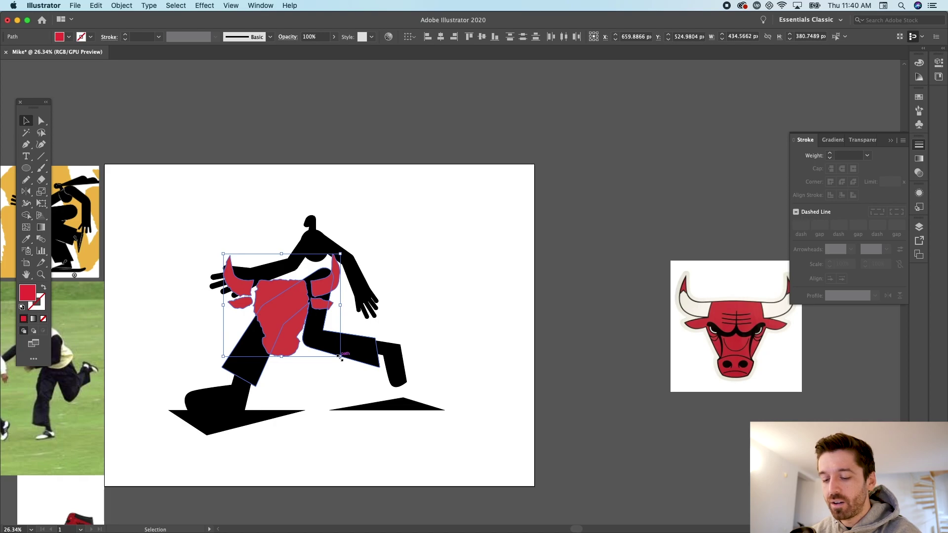
{"action": "left_click_drag", "start_coordinate": [339, 357], "coordinate": [473, 453]}
{"action": "right_click", "coordinate": [329, 421]}
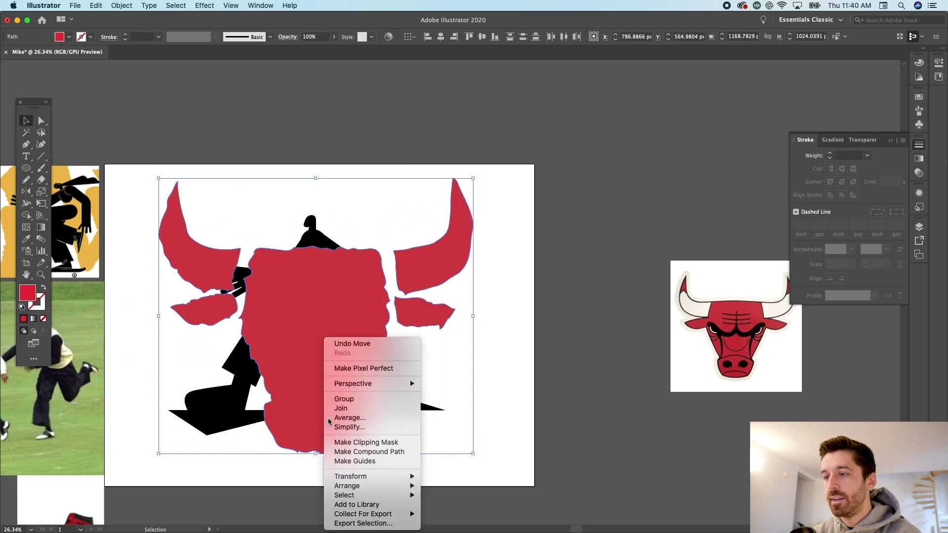
{"action": "left_click", "coordinate": [462, 501]}
{"action": "scroll", "coordinate": [508, 211], "scroll_direction": "left", "scroll_amount": 5}
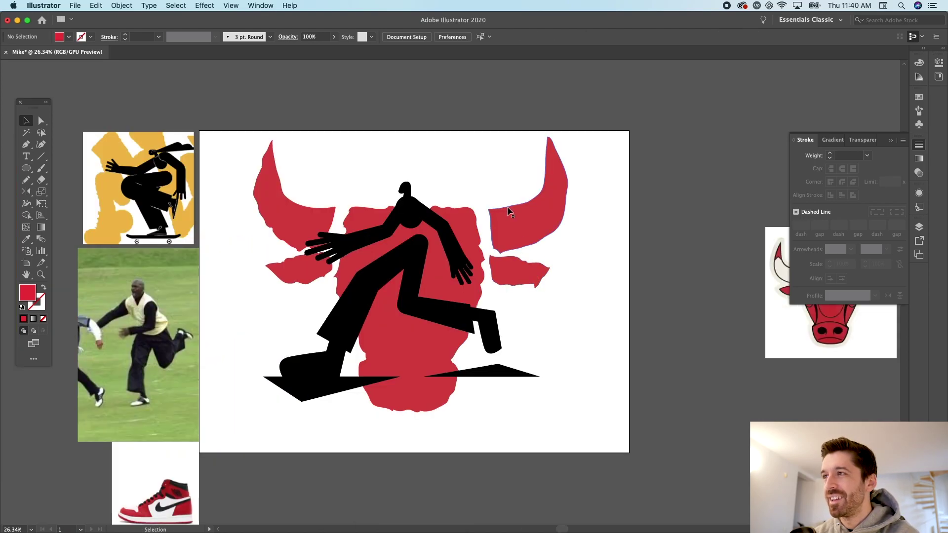
- Nudge the bull's right horn slightly lower, and enlarge the character and bull artwork together a little
{"action": "left_click", "coordinate": [561, 195]}
{"action": "left_click_drag", "start_coordinate": [528, 136], "coordinate": [528, 140]}
{"action": "left_click", "coordinate": [561, 417]}
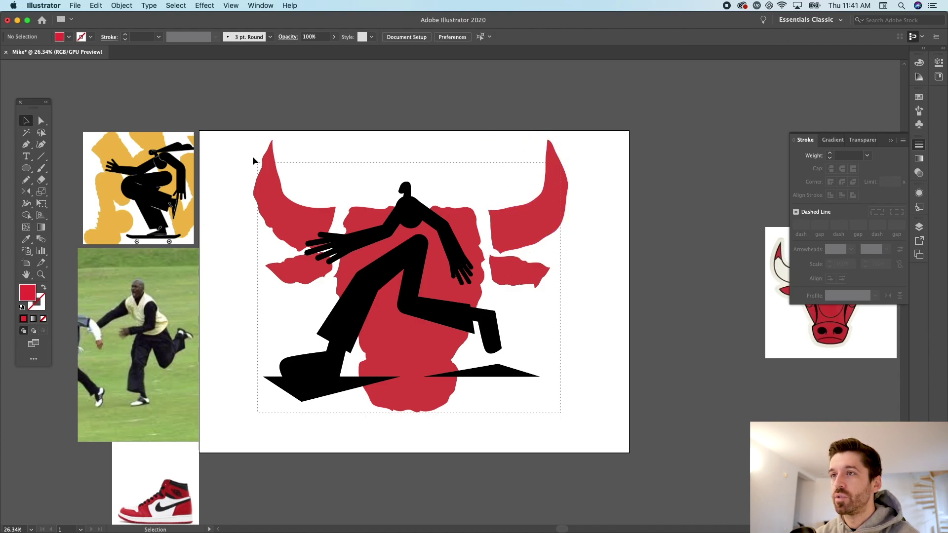
{"action": "left_click_drag", "start_coordinate": [253, 158], "coordinate": [234, 133]}
{"action": "mouse_move", "coordinate": [377, 244]}
{"action": "left_mouse_down"}
{"action": "mouse_move", "coordinate": [375, 262]}
{"action": "mouse_move", "coordinate": [380, 256]}
{"action": "left_mouse_up"}
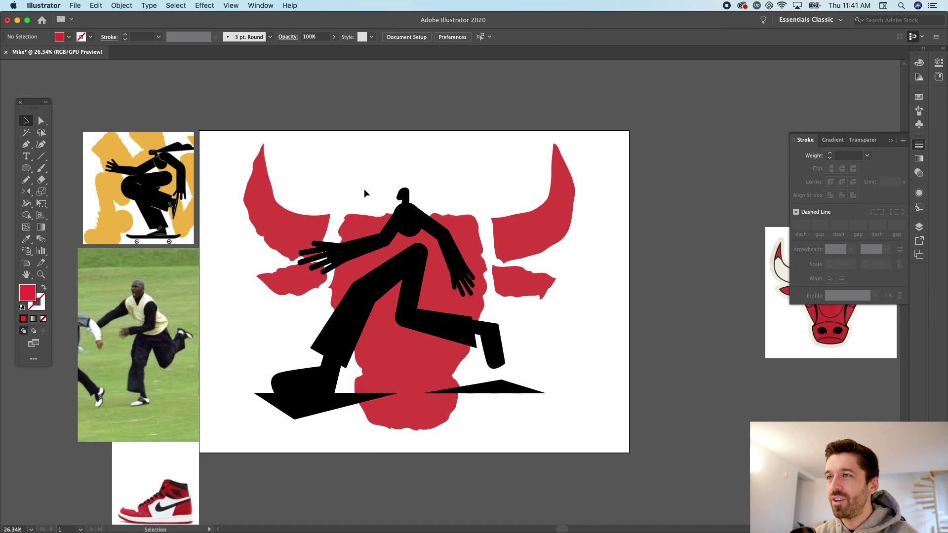
- Draw a black circle of 204 px as a ball and place it over the left horn, above the character's outstretched hand
{"action": "left_click", "coordinate": [408, 219]}
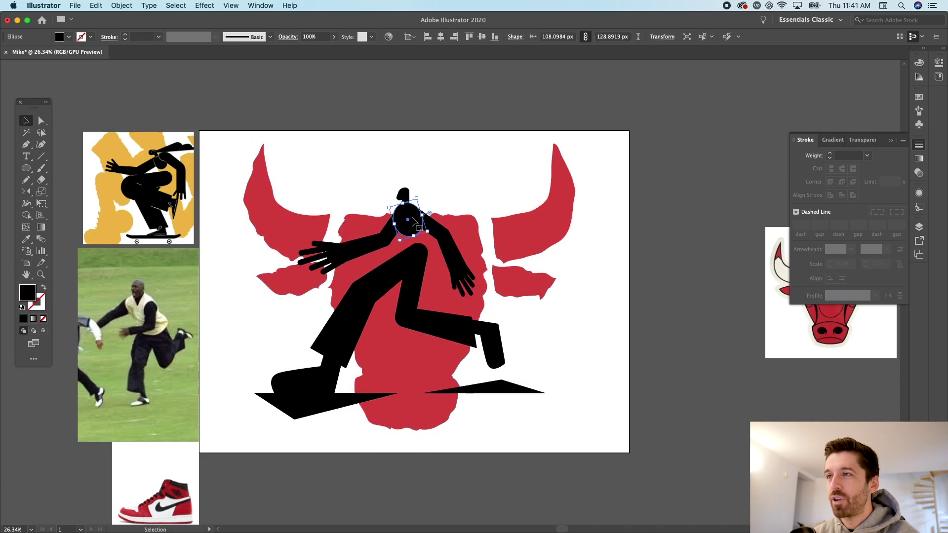
{"action": "left_click", "coordinate": [26, 169]}
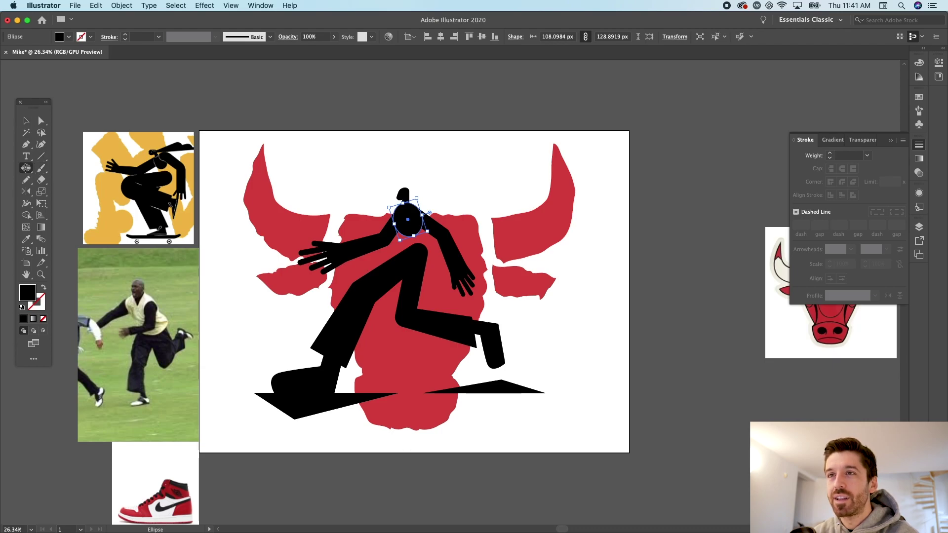
{"action": "left_click_drag", "start_coordinate": [299, 181], "coordinate": [354, 220]}
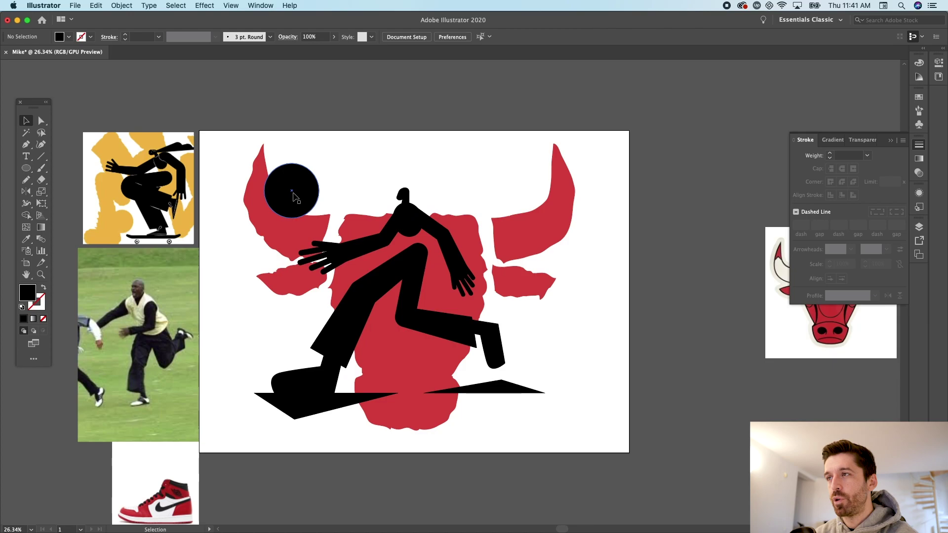
{"action": "left_click_drag", "start_coordinate": [293, 197], "coordinate": [296, 205]}
{"action": "left_click", "coordinate": [416, 161]}
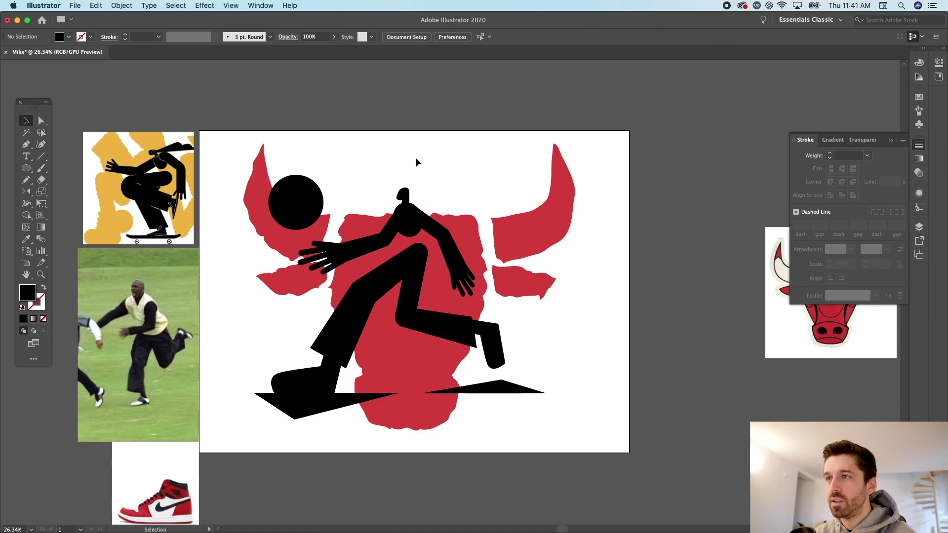
{"action": "left_click_drag", "start_coordinate": [300, 211], "coordinate": [243, 222]}
{"action": "left_click", "coordinate": [358, 139]}
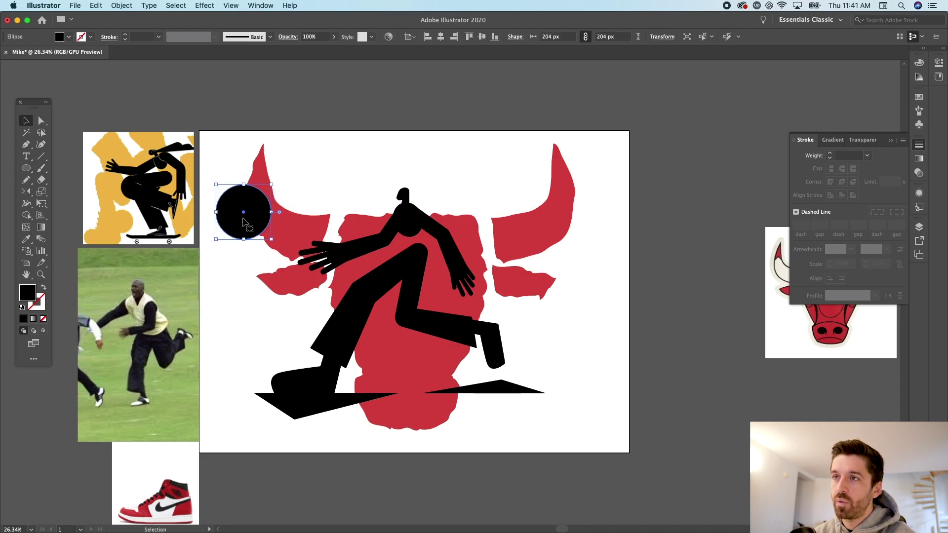
{"action": "left_click", "coordinate": [428, 175]}
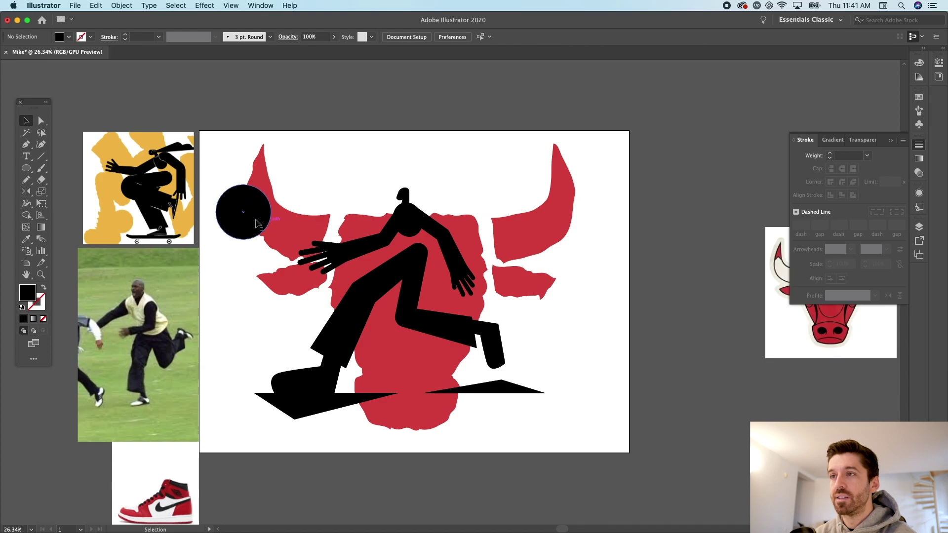
{"action": "left_click_drag", "start_coordinate": [247, 217], "coordinate": [289, 209]}
{"action": "left_click", "coordinate": [295, 218]}
{"action": "left_click", "coordinate": [345, 186]}
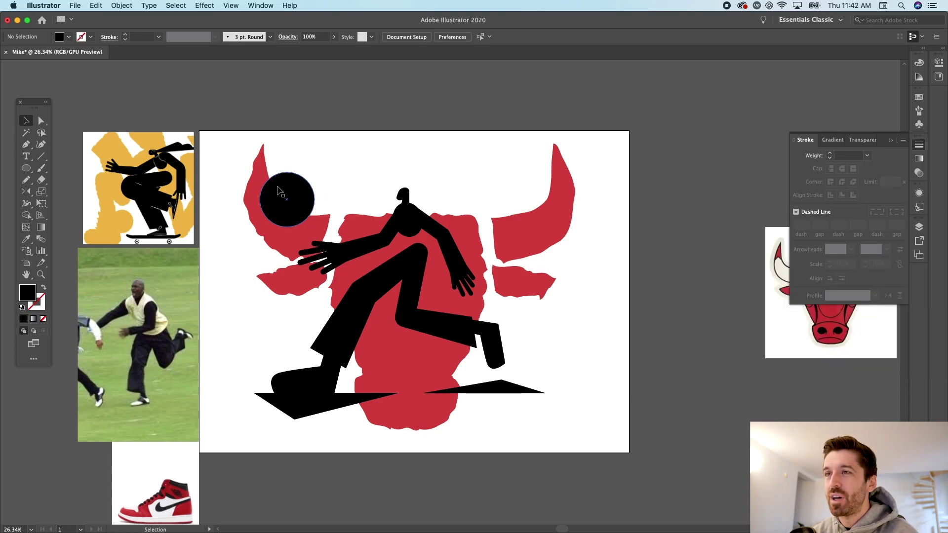
- Draw a curved vertical seam about 33 by 166 px on the ball with the Pen tool, using no fill and a white stroke
{"action": "left_click", "coordinate": [27, 145]}
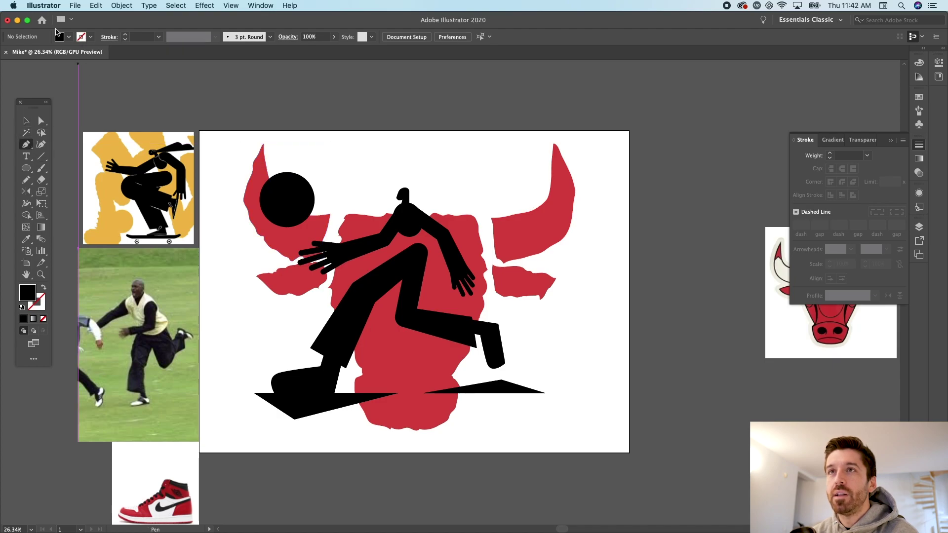
{"action": "left_click", "coordinate": [69, 37]}
{"action": "left_click", "coordinate": [7, 53]}
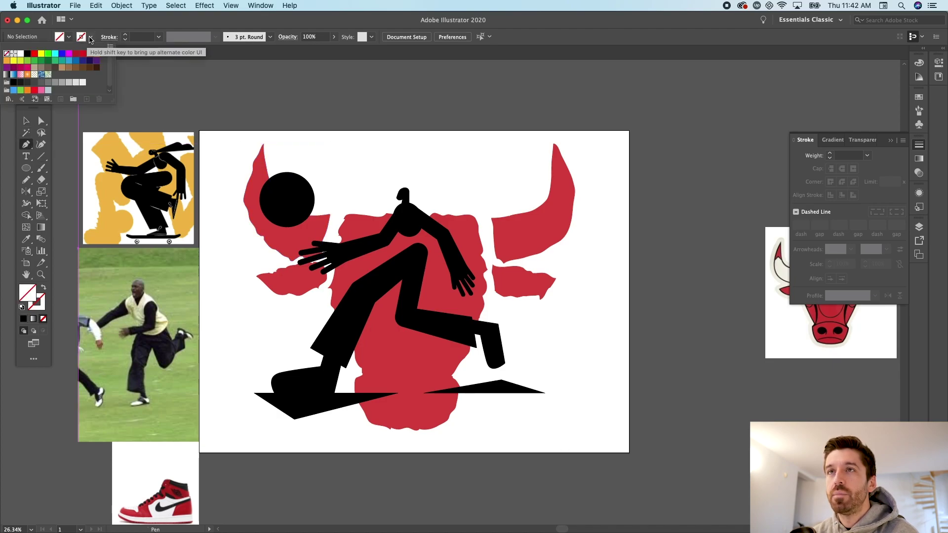
{"action": "left_click", "coordinate": [91, 38]}
{"action": "left_click", "coordinate": [90, 38]}
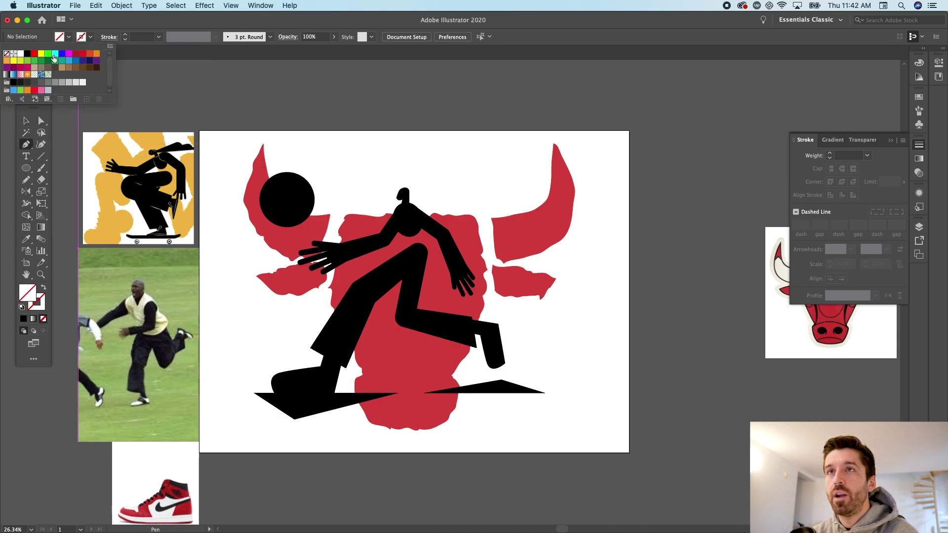
{"action": "left_click", "coordinate": [20, 53]}
{"action": "left_click", "coordinate": [131, 25]}
{"action": "scroll", "coordinate": [288, 184], "scroll_direction": "up", "scroll_amount": 5}
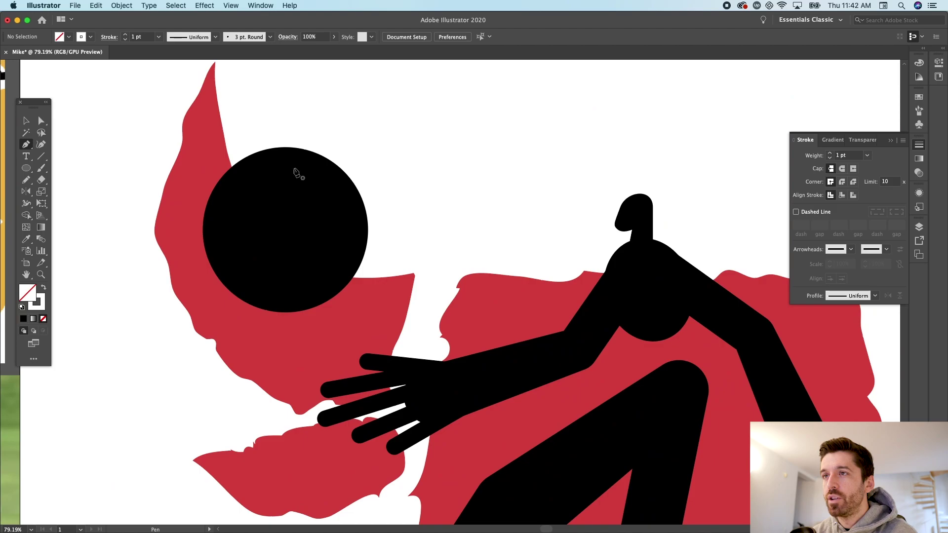
{"action": "left_click", "coordinate": [288, 158]}
{"action": "left_click_drag", "start_coordinate": [256, 228], "coordinate": [257, 270]}
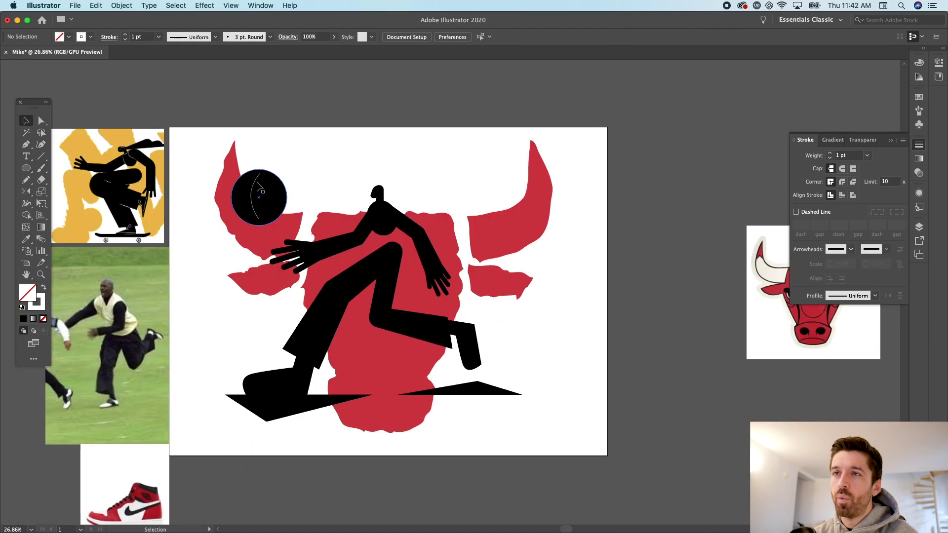
- Apply Width Profile 1 to the ball's vertical seam and set its stroke weight to 2 pt
{"action": "scroll", "coordinate": [258, 186], "scroll_direction": "left", "scroll_amount": 6}
{"action": "scroll", "coordinate": [258, 186], "scroll_direction": "up", "scroll_amount": 2}
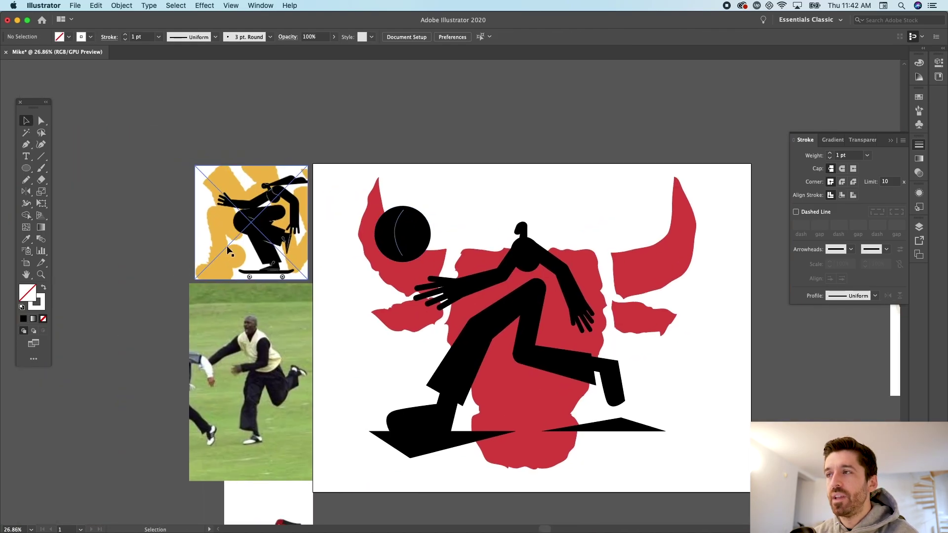
{"action": "scroll", "coordinate": [228, 251], "scroll_direction": "up", "scroll_amount": 9}
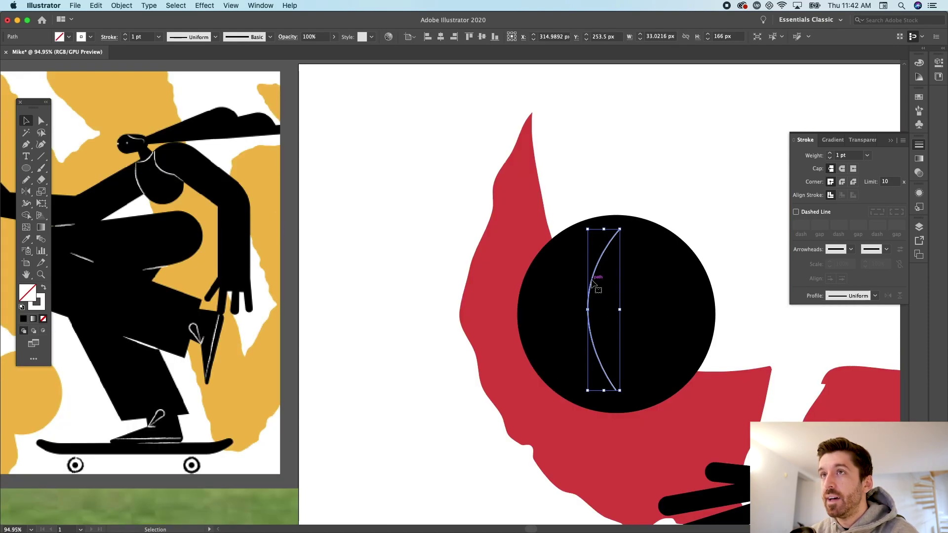
{"action": "left_click", "coordinate": [215, 37]}
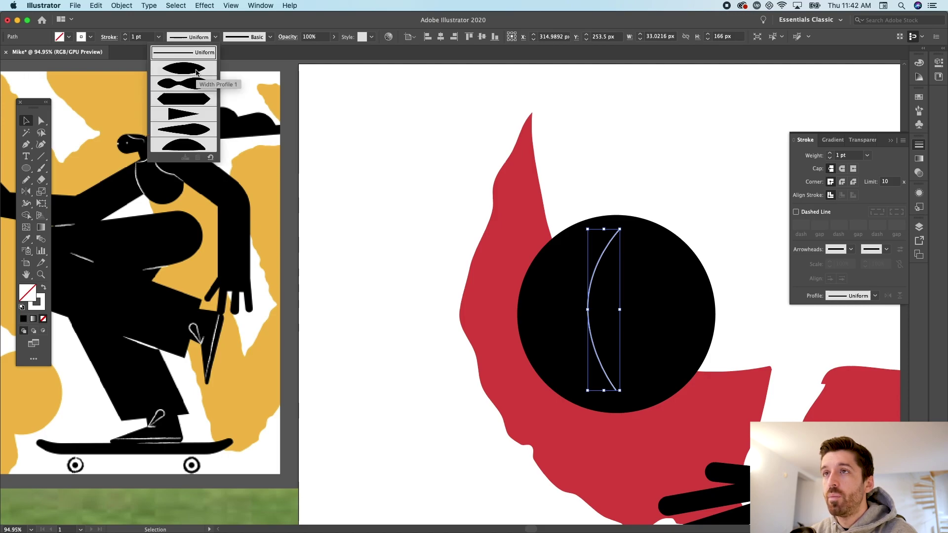
{"action": "left_click", "coordinate": [195, 72]}
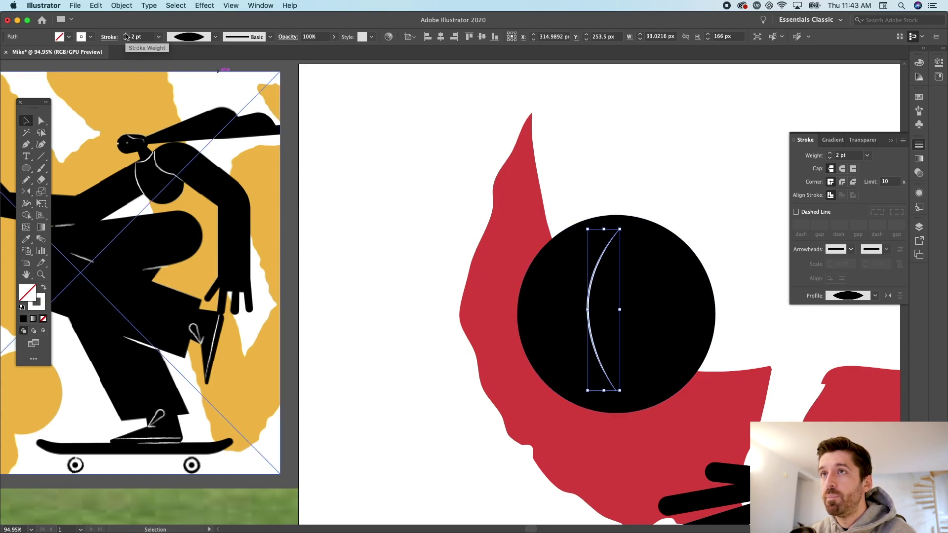
- Draw three curved white horizontal seams across the upper part, middle and lower part of the ball with the Pen tool
{"action": "key", "text": "p"}
{"action": "left_click", "coordinate": [560, 247]}
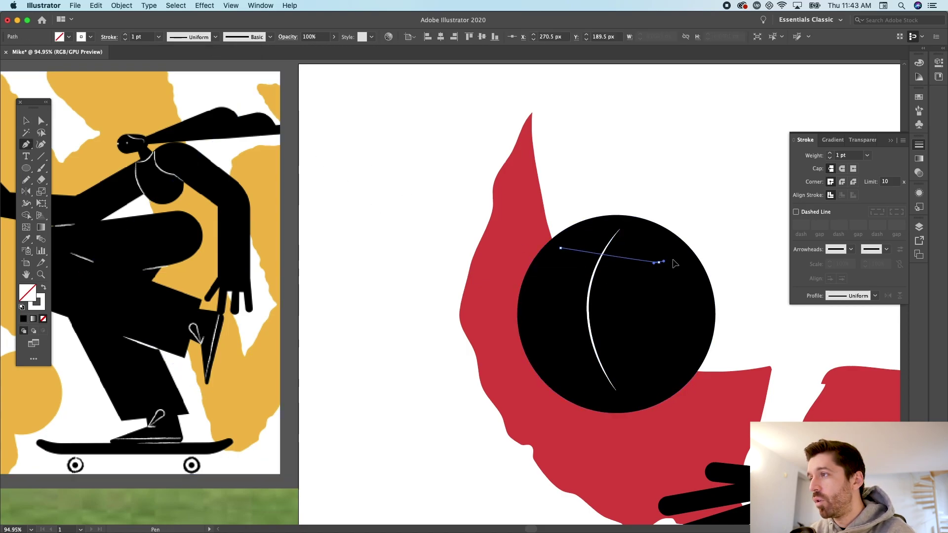
{"action": "left_click_drag", "start_coordinate": [673, 260], "coordinate": [724, 242]}
{"action": "key", "text": "v"}
{"action": "key", "text": "p"}
{"action": "left_click", "coordinate": [539, 309]}
{"action": "left_click_drag", "start_coordinate": [692, 310], "coordinate": [773, 269]}
{"action": "left_click", "coordinate": [573, 371]}
{"action": "left_click_drag", "start_coordinate": [642, 366], "coordinate": [674, 358]}
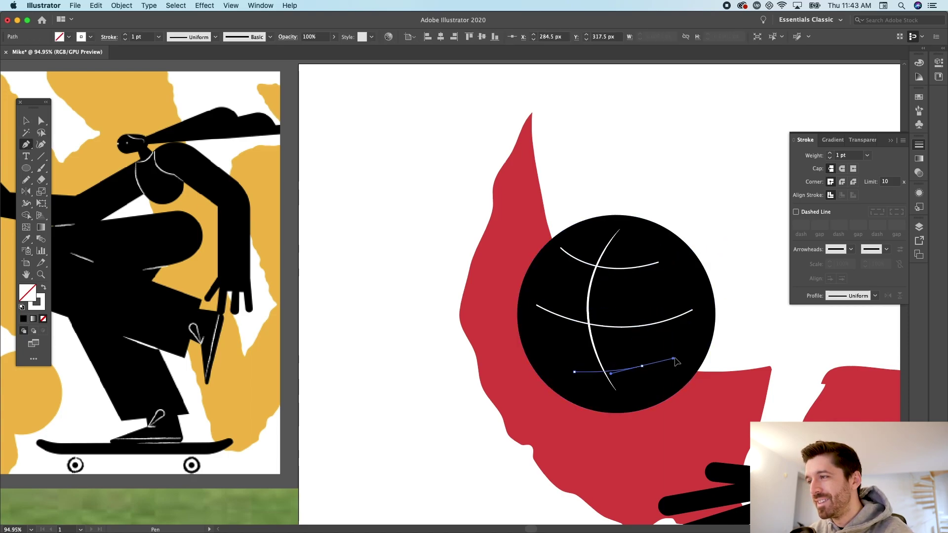
- Set the three horizontal ball seams to a 2 pt stroke with Width Profile 1
{"action": "key", "text": "v"}
{"action": "left_click", "coordinate": [637, 325], "text": "shift"}
{"action": "left_click", "coordinate": [628, 269], "text": "shift"}
{"action": "left_click", "coordinate": [348, 117]}
{"action": "left_click", "coordinate": [636, 268]}
{"action": "left_click", "coordinate": [646, 324], "text": "shift"}
{"action": "left_click", "coordinate": [632, 369], "text": "shift"}
{"action": "left_click", "coordinate": [125, 35]}
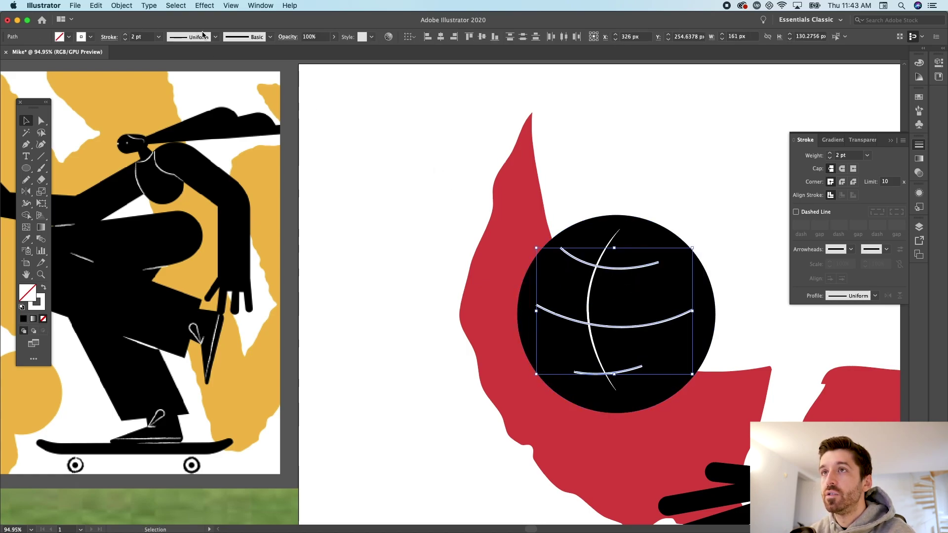
{"action": "left_click", "coordinate": [218, 38]}
{"action": "left_click", "coordinate": [195, 69]}
{"action": "left_click", "coordinate": [366, 144]}
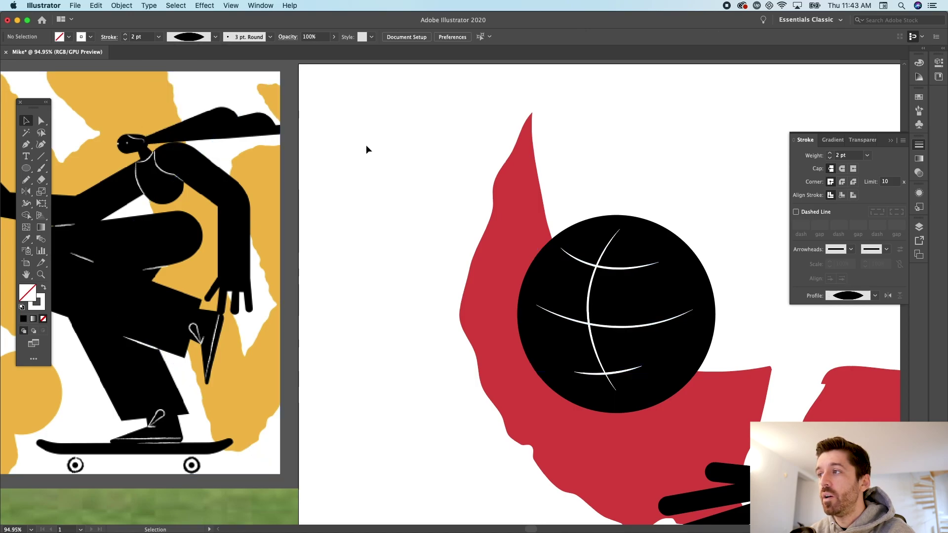
{"action": "scroll", "coordinate": [366, 145], "scroll_direction": "down", "scroll_amount": 5}
{"action": "scroll", "coordinate": [567, 188], "scroll_direction": "up", "scroll_amount": 5}
{"action": "left_click", "coordinate": [551, 187]}
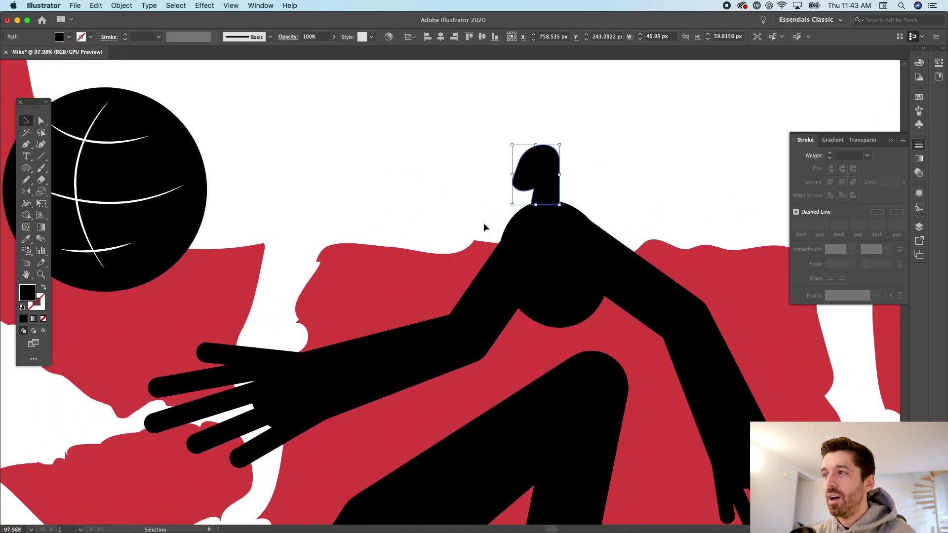
{"action": "scroll", "coordinate": [484, 223], "scroll_direction": "down", "scroll_amount": 4}
{"action": "scroll", "coordinate": [484, 225], "scroll_direction": "down", "scroll_amount": 3}
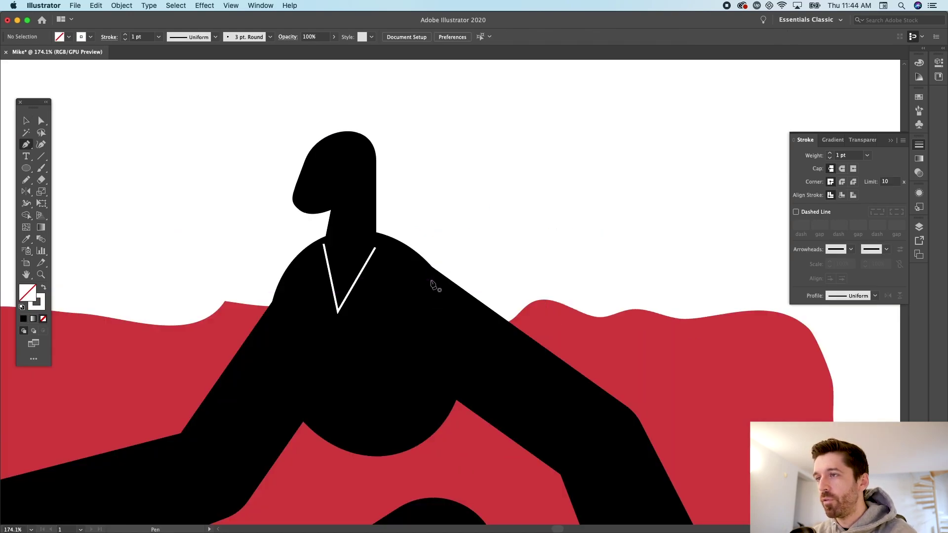
- Draw white vest lines on the torso with the Pen tool: a V-shaped neckline and a curved armhole at each shoulder
{"action": "left_click", "coordinate": [430, 280]}
{"action": "left_click_drag", "start_coordinate": [404, 329], "coordinate": [404, 365]}
{"action": "left_click", "coordinate": [436, 383]}
{"action": "key", "text": "v"}
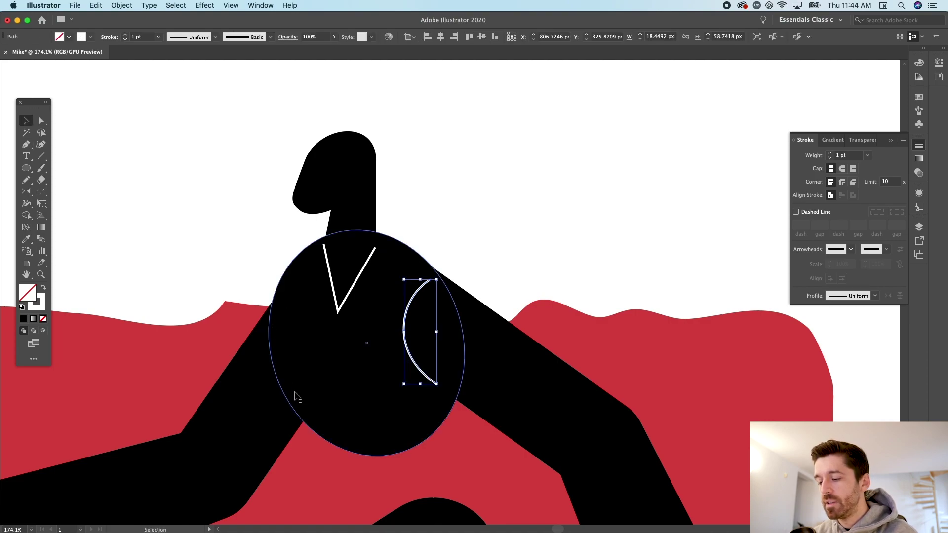
{"action": "key", "text": "p"}
{"action": "left_click", "coordinate": [271, 311]}
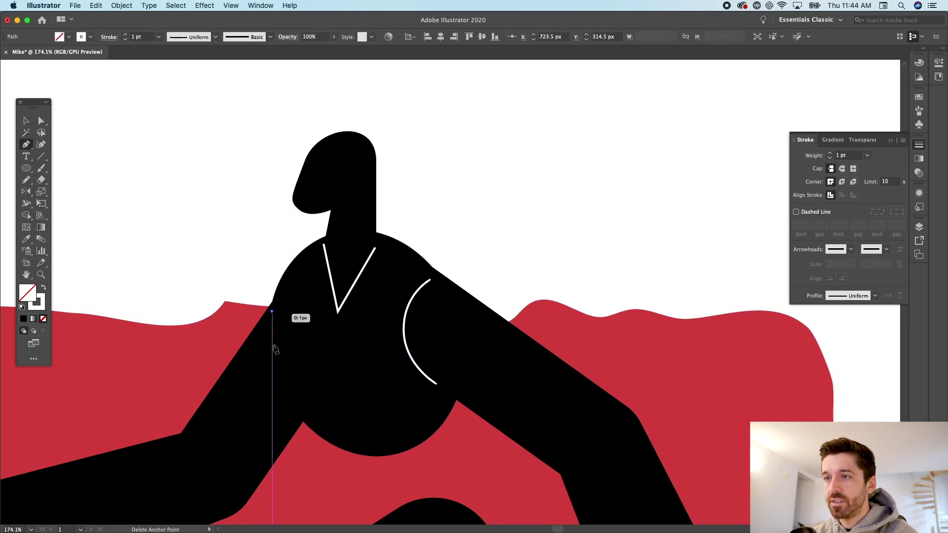
{"action": "left_click", "coordinate": [300, 410]}
{"action": "key", "text": "v"}
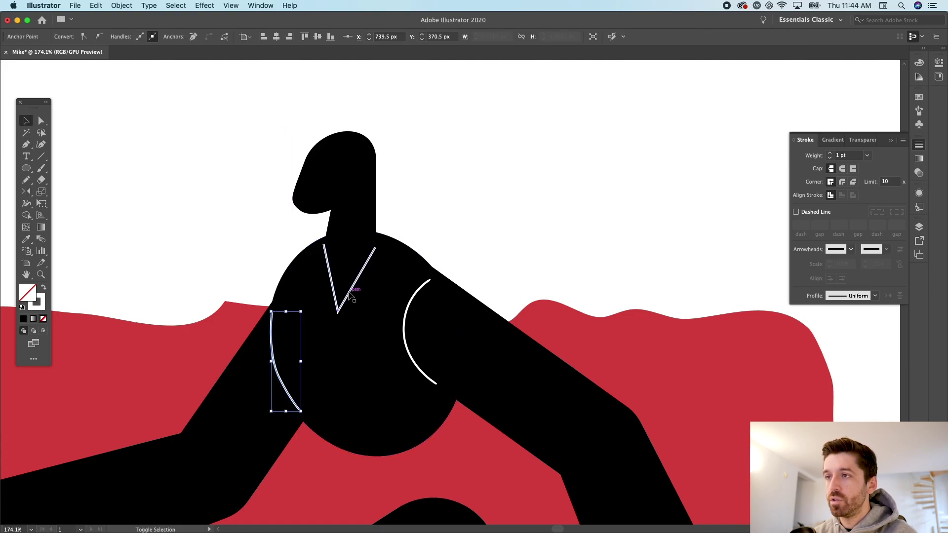
{"action": "left_click", "coordinate": [417, 331]}
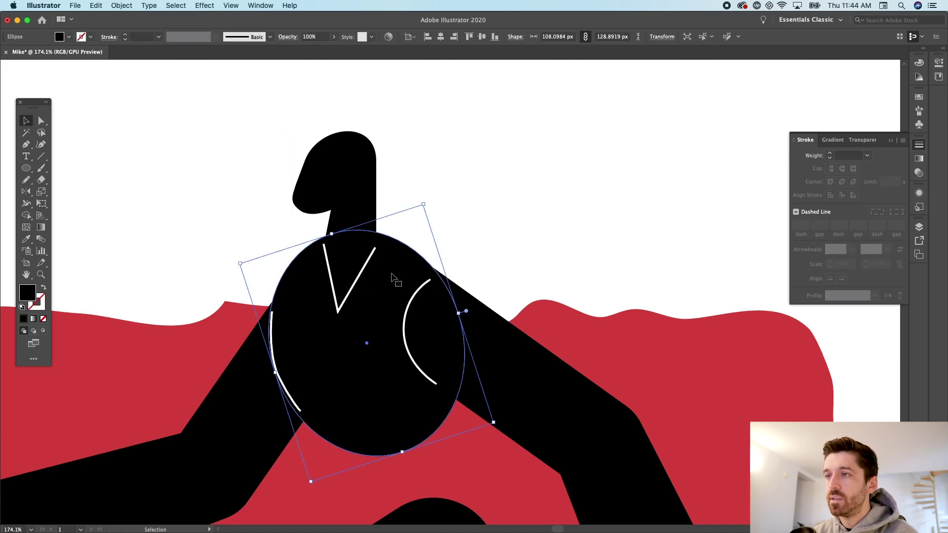
- Give the white vest lines on the torso a 2 pt stroke with Width Profile 1
{"action": "left_click", "coordinate": [375, 269]}
{"action": "left_click", "coordinate": [217, 38]}
{"action": "left_click", "coordinate": [196, 74]}
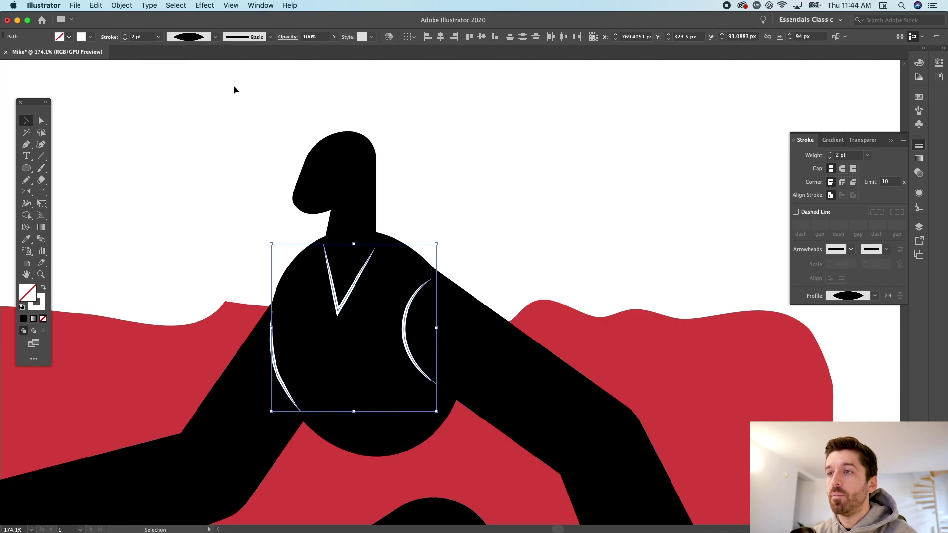
{"action": "left_click", "coordinate": [242, 113]}
- Draw a straight white crease line about 66 px long from the crotch up into the hip with the Pen tool
{"action": "scroll", "coordinate": [241, 114], "scroll_direction": "down", "scroll_amount": 5}
{"action": "scroll", "coordinate": [374, 274], "scroll_direction": "up", "scroll_amount": 4}
{"action": "key", "text": "p"}
{"action": "left_click", "coordinate": [380, 280]}
{"action": "left_click", "coordinate": [443, 232]}
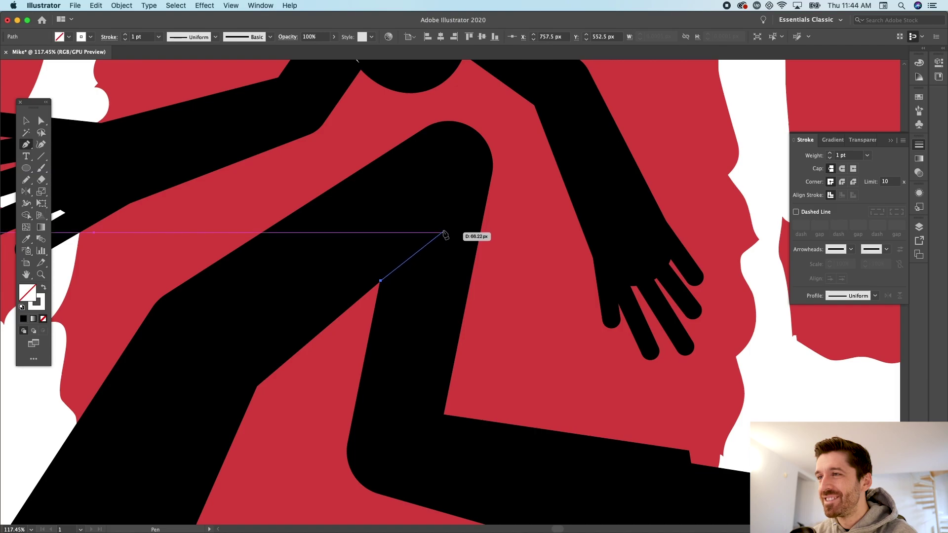
{"action": "key", "text": "v"}
- Set the trouser crease line to a 2 pt stroke with Width Profile 4
{"action": "left_click", "coordinate": [392, 254]}
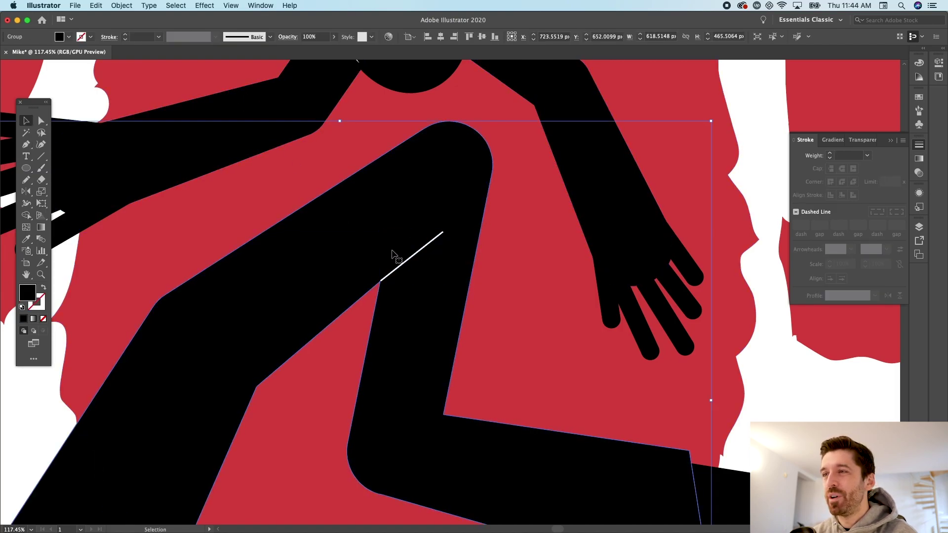
{"action": "left_click", "coordinate": [405, 260]}
{"action": "left_click", "coordinate": [193, 37]}
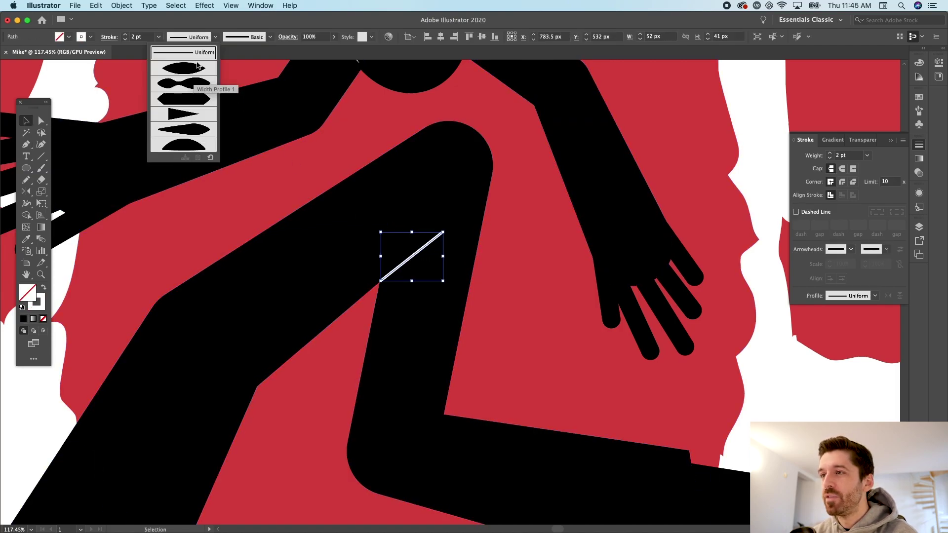
{"action": "left_click", "coordinate": [190, 116]}
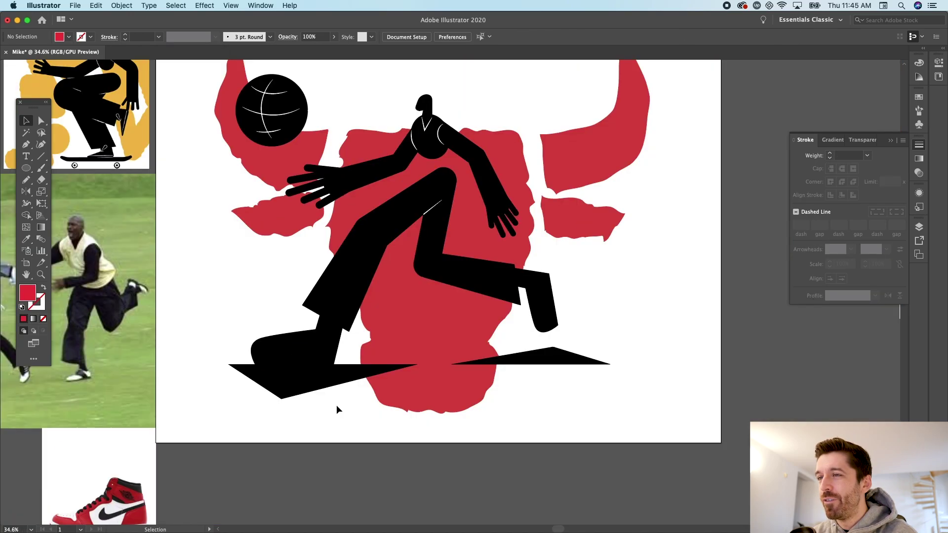
- Draw a closed white swoosh outline about 127 by 63 px on the side of the front shoe with the Pen tool
{"action": "scroll", "coordinate": [336, 410], "scroll_direction": "up", "scroll_amount": 5}
{"action": "scroll", "coordinate": [325, 395], "scroll_direction": "down", "scroll_amount": 1}
{"action": "scroll", "coordinate": [209, 197], "scroll_direction": "down", "scroll_amount": 2}
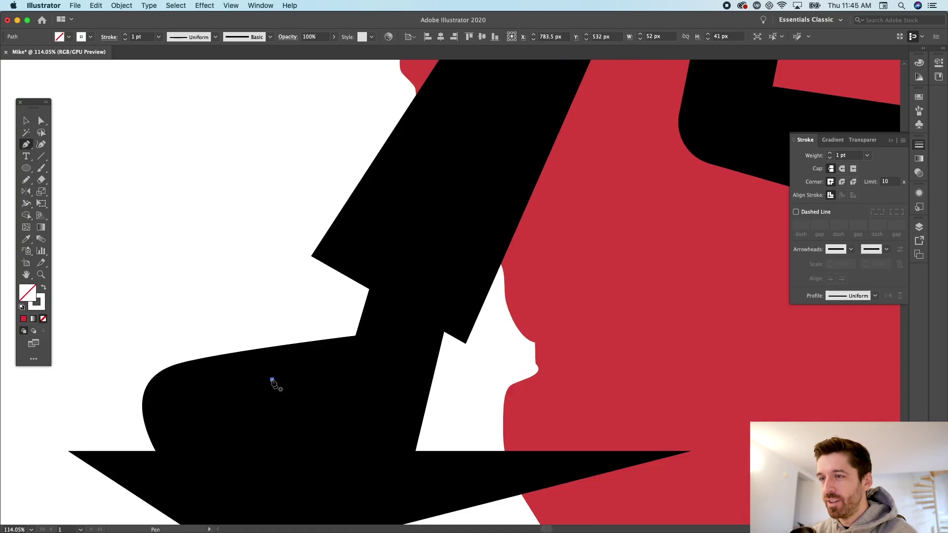
{"action": "left_click", "coordinate": [271, 379]}
{"action": "left_click_drag", "start_coordinate": [309, 425], "coordinate": [353, 425]}
{"action": "left_click_drag", "start_coordinate": [419, 351], "coordinate": [313, 404]}
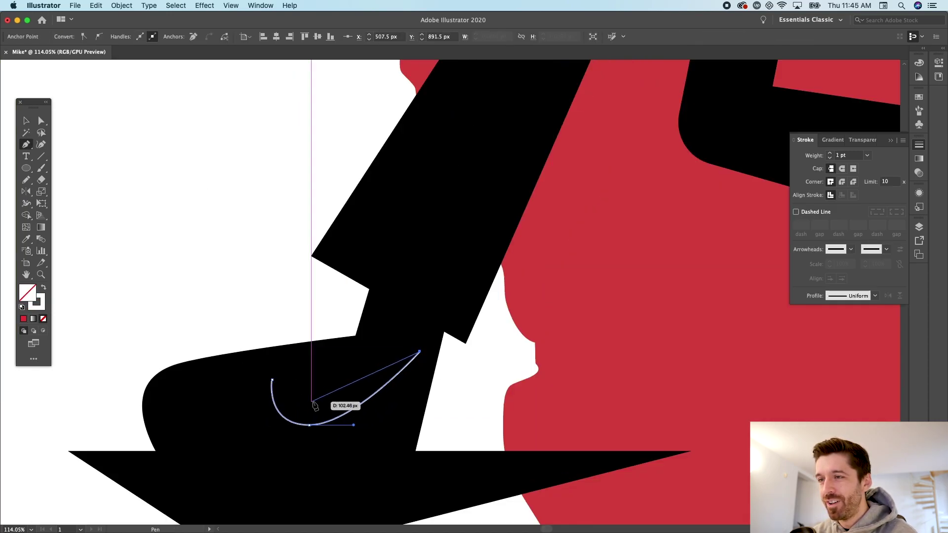
{"action": "left_click", "coordinate": [271, 380]}
{"action": "key", "text": "v"}
{"action": "key", "text": "super+shift+a"}
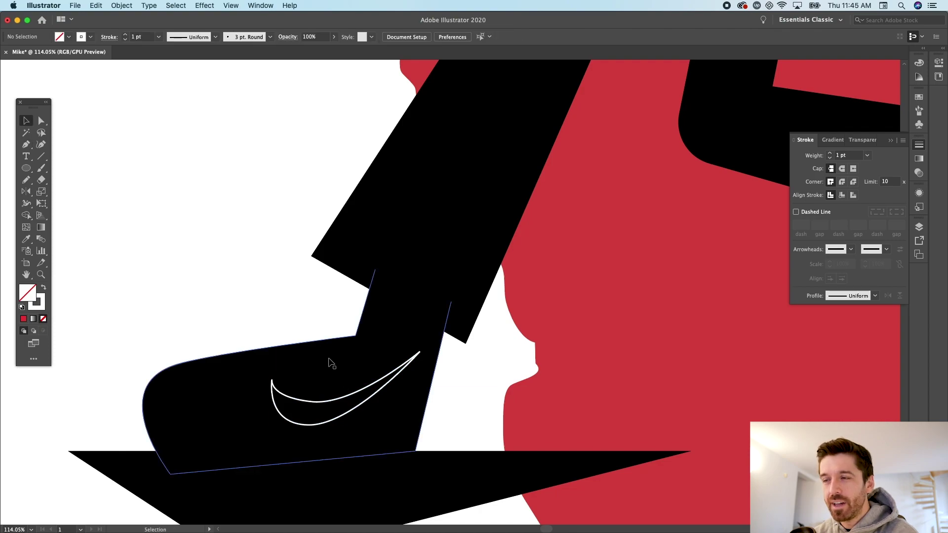
- Set the front shoe's swoosh to a 2 pt stroke with Width Profile 5
{"action": "left_click", "coordinate": [342, 398]}
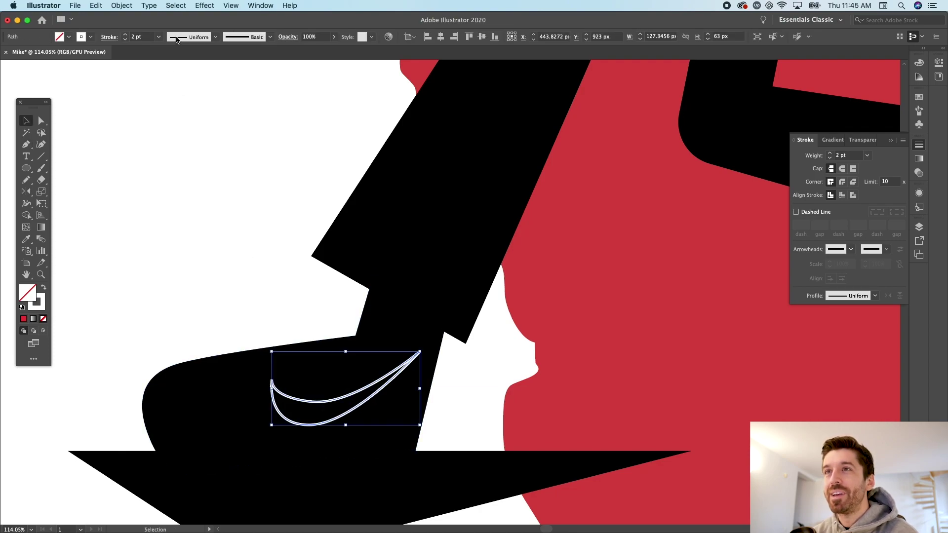
{"action": "left_click", "coordinate": [216, 36]}
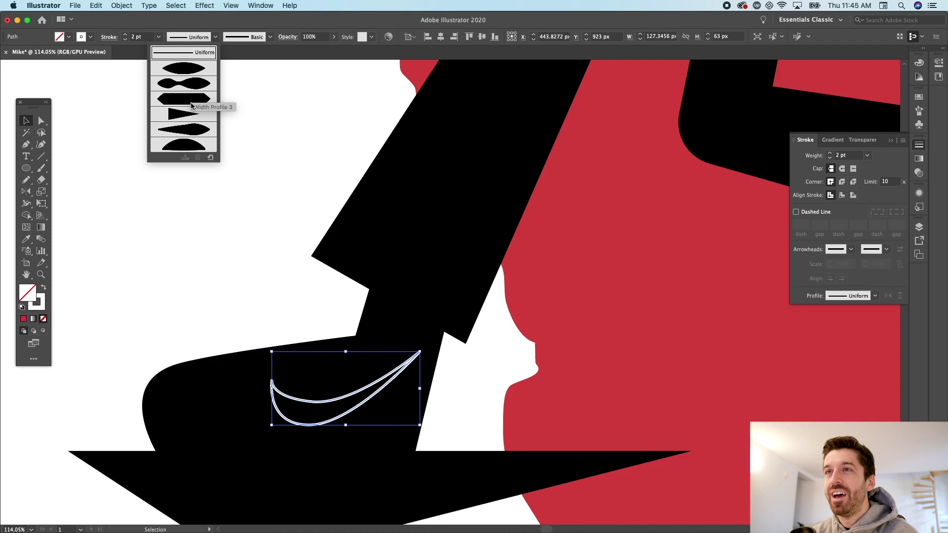
{"action": "left_click", "coordinate": [197, 69]}
{"action": "left_click", "coordinate": [214, 37]}
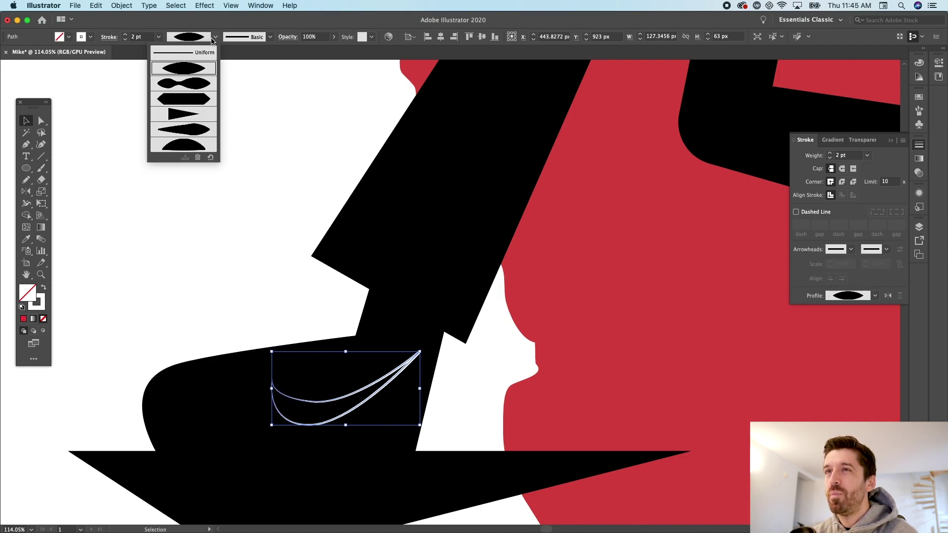
{"action": "left_click", "coordinate": [197, 129]}
{"action": "left_click", "coordinate": [222, 207]}
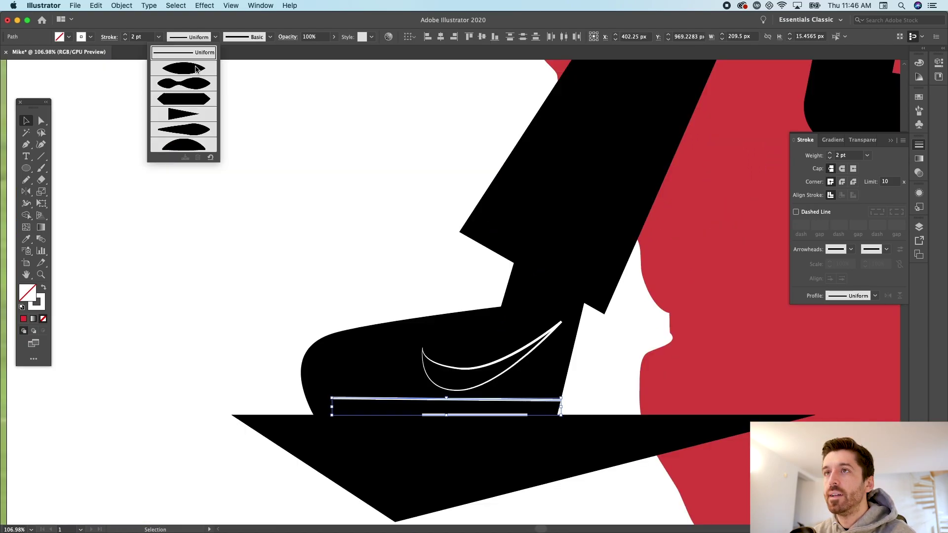
- Apply Width Profile 1 to the front shoe's two white sole lines and nudge the swoosh slightly upward
{"action": "left_click", "coordinate": [195, 68]}
{"action": "left_click", "coordinate": [326, 176]}
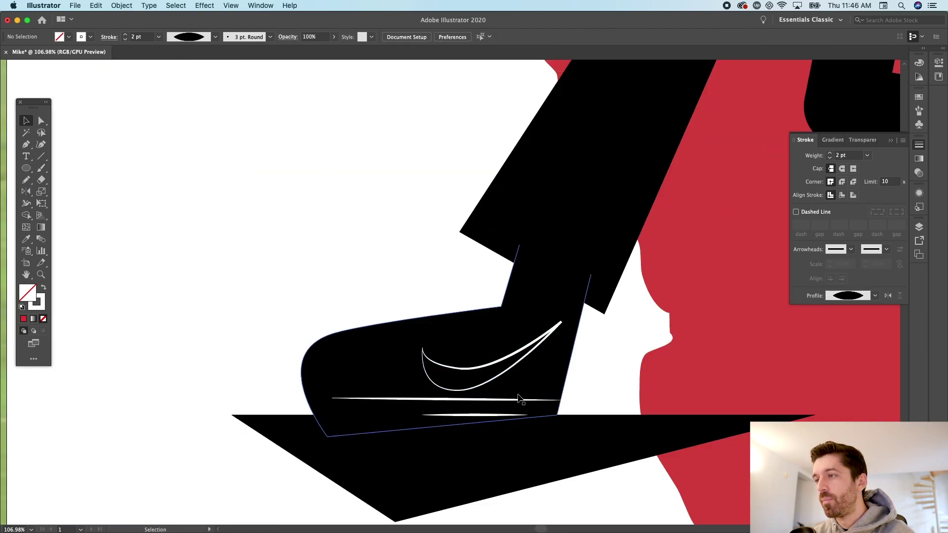
{"action": "left_click", "coordinate": [527, 353]}
{"action": "left_click", "coordinate": [354, 239]}
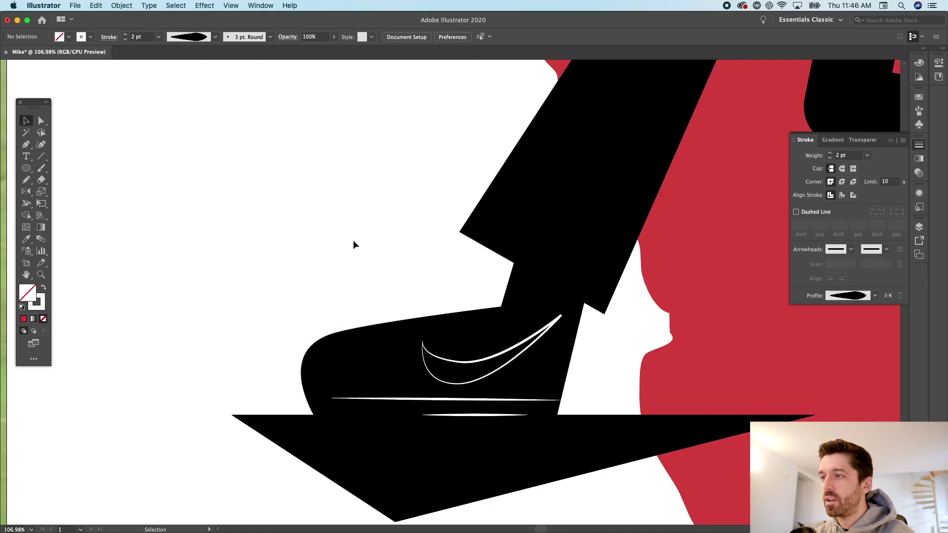
- Copy the swoosh onto the rear shoe, scaled down to about 25 by 41 px and rotated to fit, and add a white sole line
{"action": "scroll", "coordinate": [353, 240], "scroll_direction": "down", "scroll_amount": 5}
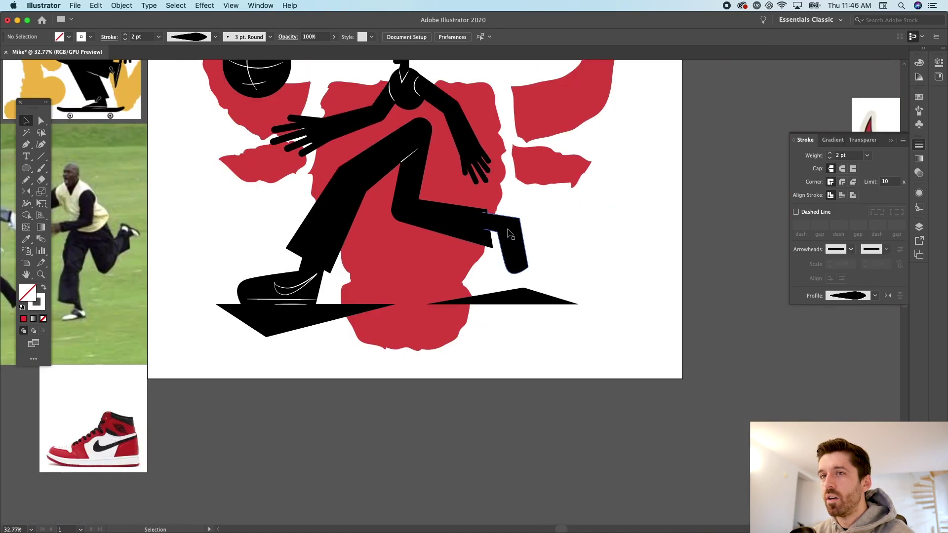
{"action": "left_click", "coordinate": [309, 285]}
{"action": "left_click_drag", "start_coordinate": [309, 285], "coordinate": [525, 232]}
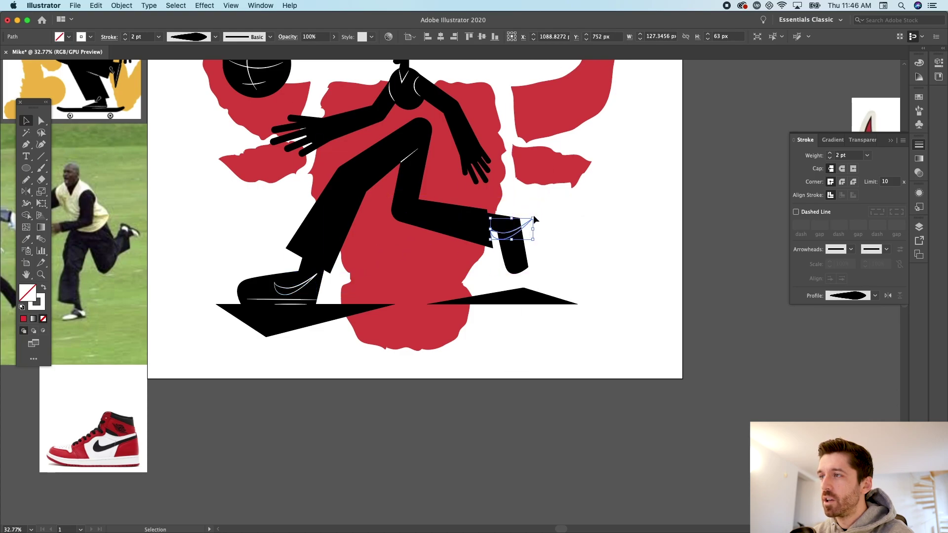
{"action": "left_click", "coordinate": [533, 215]}
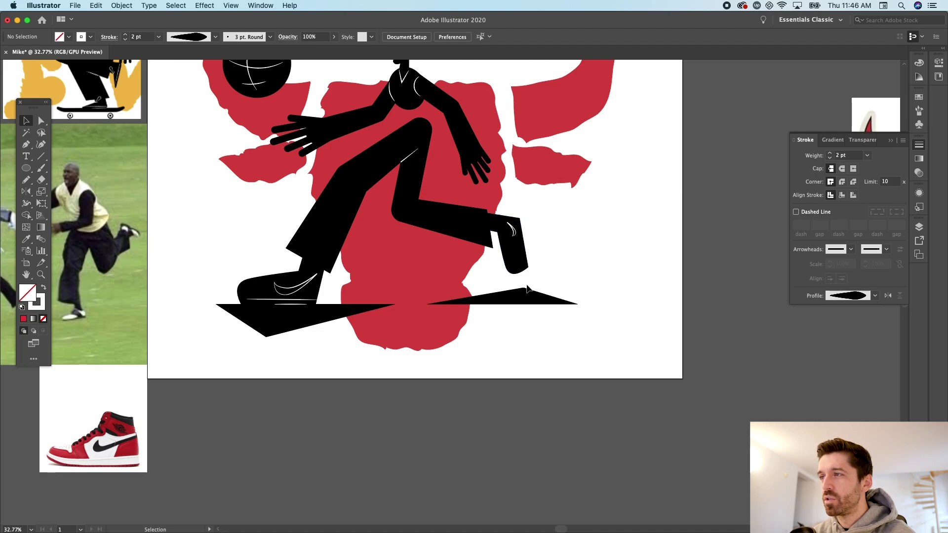
{"action": "left_click_drag", "start_coordinate": [515, 230], "coordinate": [511, 231]}
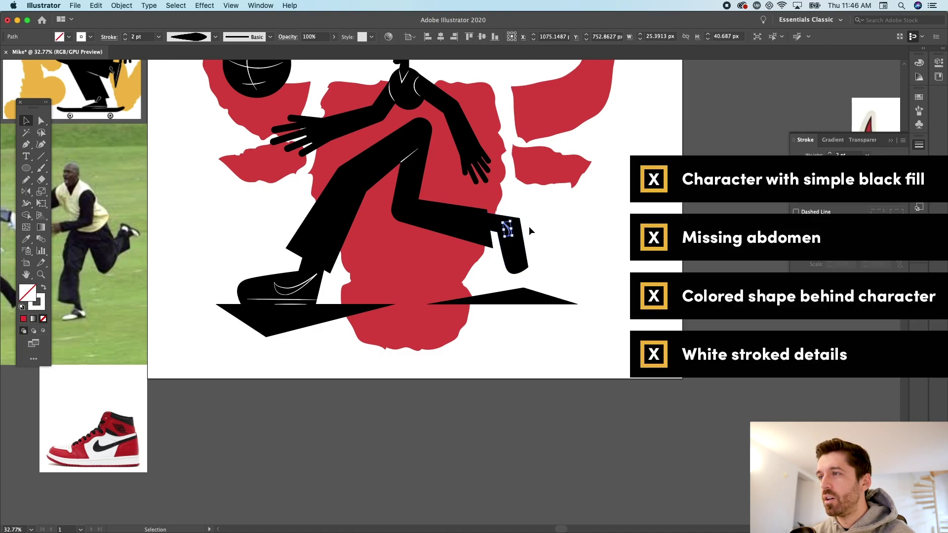
{"action": "scroll", "coordinate": [529, 226], "scroll_direction": "up", "scroll_amount": 5}
{"action": "scroll", "coordinate": [529, 227], "scroll_direction": "down", "scroll_amount": 3}
{"action": "left_click", "coordinate": [476, 160]}
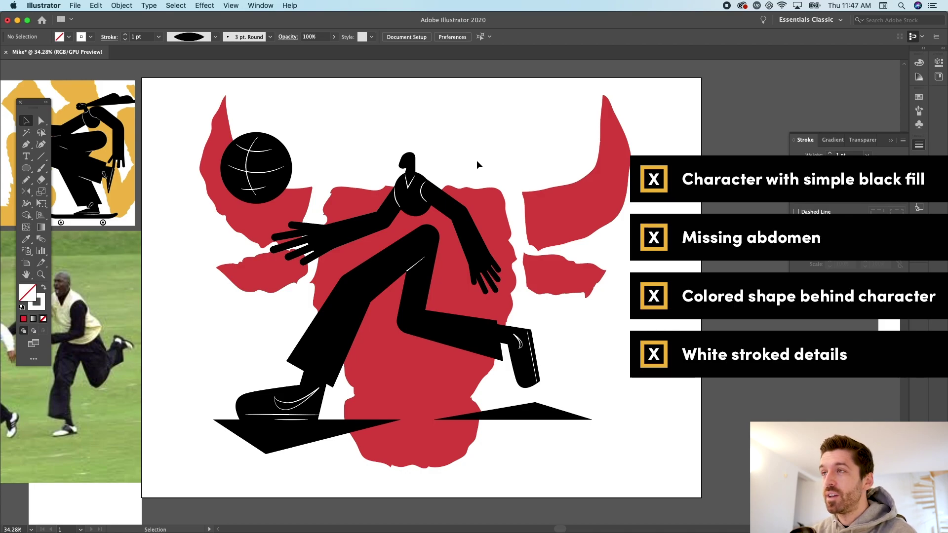
- Switch to Chrome, examine the decorative accents in the Blotter illustrations on Storytale, and return to Illustrator
{"action": "key", "text": "ctrl+Up"}
{"action": "left_click", "coordinate": [349, 138]}
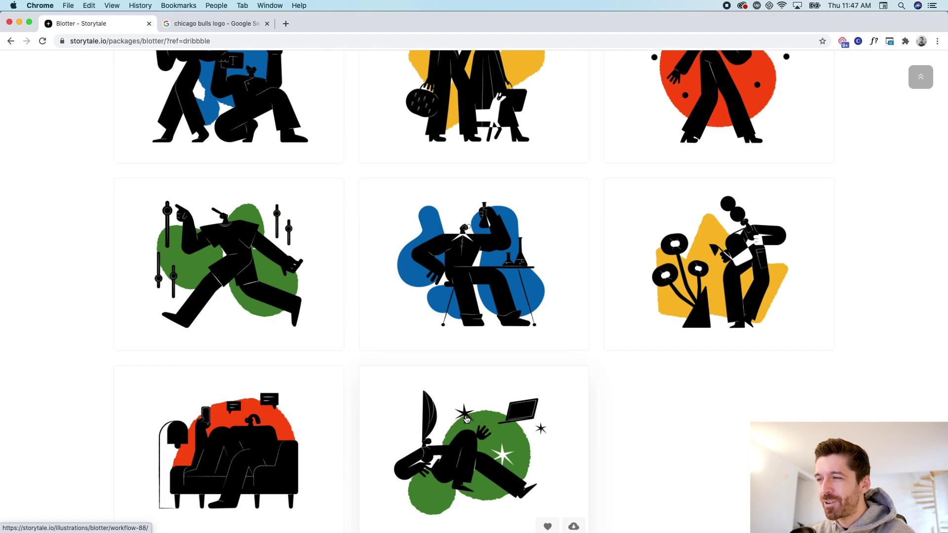
{"action": "key", "text": "ctrl+Up"}
{"action": "left_click", "coordinate": [488, 173]}
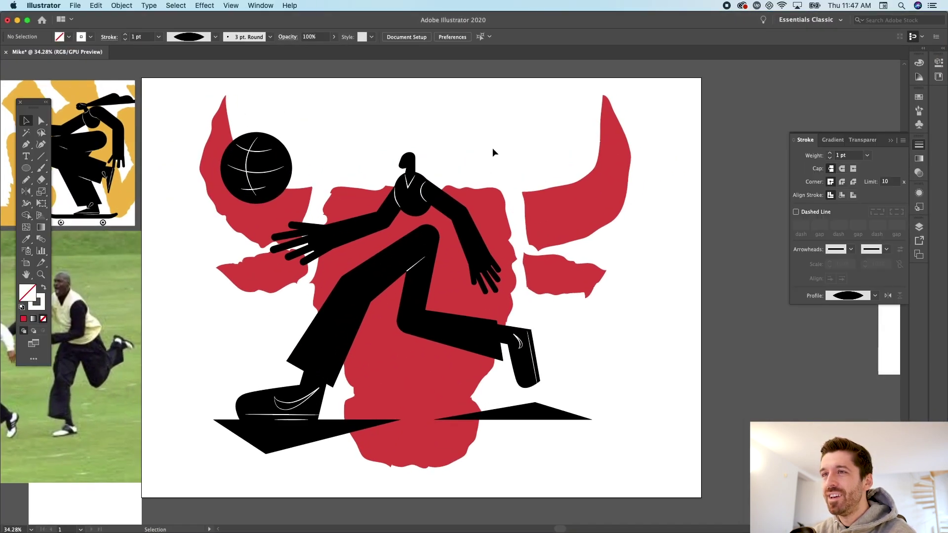
- Draw a small spiky black star with the Pen tool in the empty area between the ball and the head
{"action": "left_click", "coordinate": [24, 147]}
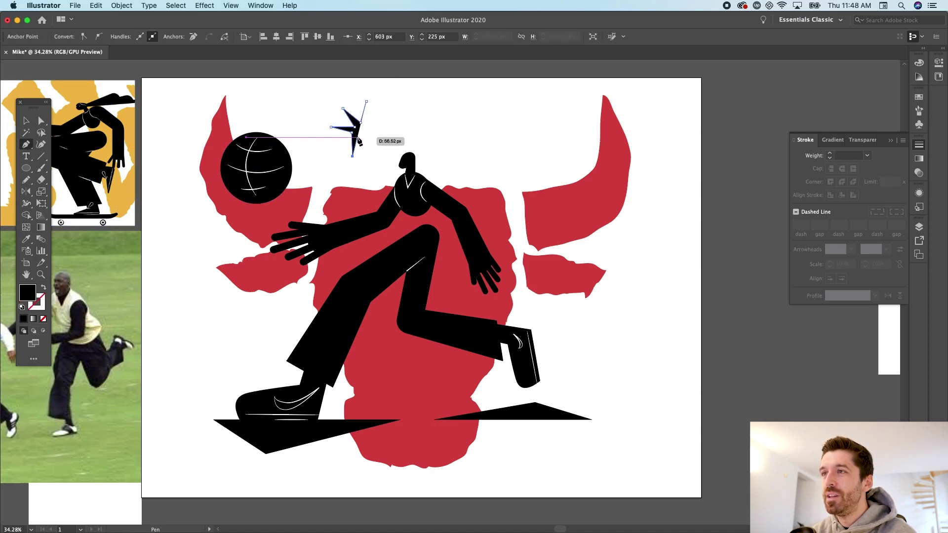
{"action": "left_click", "coordinate": [357, 136]}
{"action": "left_click", "coordinate": [380, 156]}
{"action": "left_click", "coordinate": [364, 132]}
{"action": "left_click", "coordinate": [365, 127]}
{"action": "left_click", "coordinate": [366, 101]}
- Place a slightly enlarged and rotated copy of the star in the empty area beside the front leg
{"action": "key", "text": "v"}
{"action": "left_click", "coordinate": [445, 96]}
{"action": "left_click", "coordinate": [362, 129]}
{"action": "left_click_drag", "start_coordinate": [395, 157], "coordinate": [222, 358]}
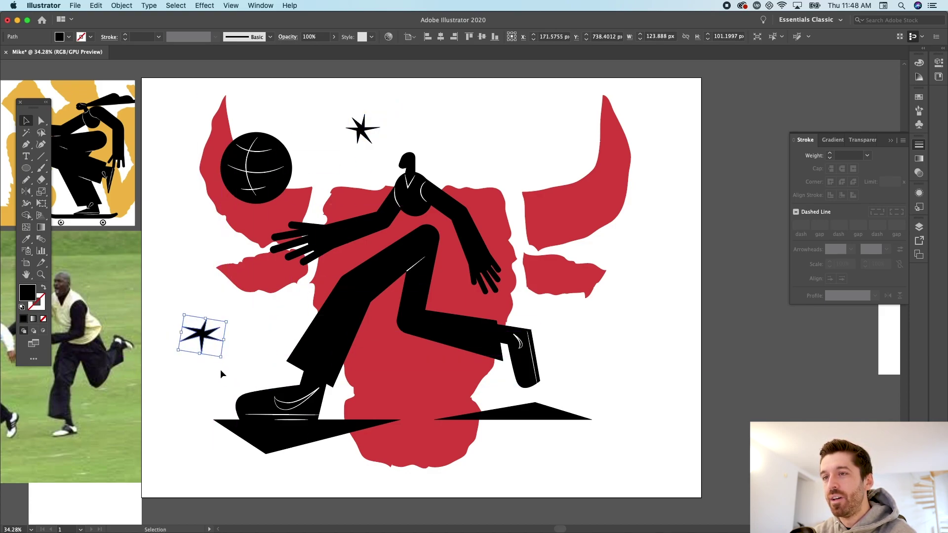